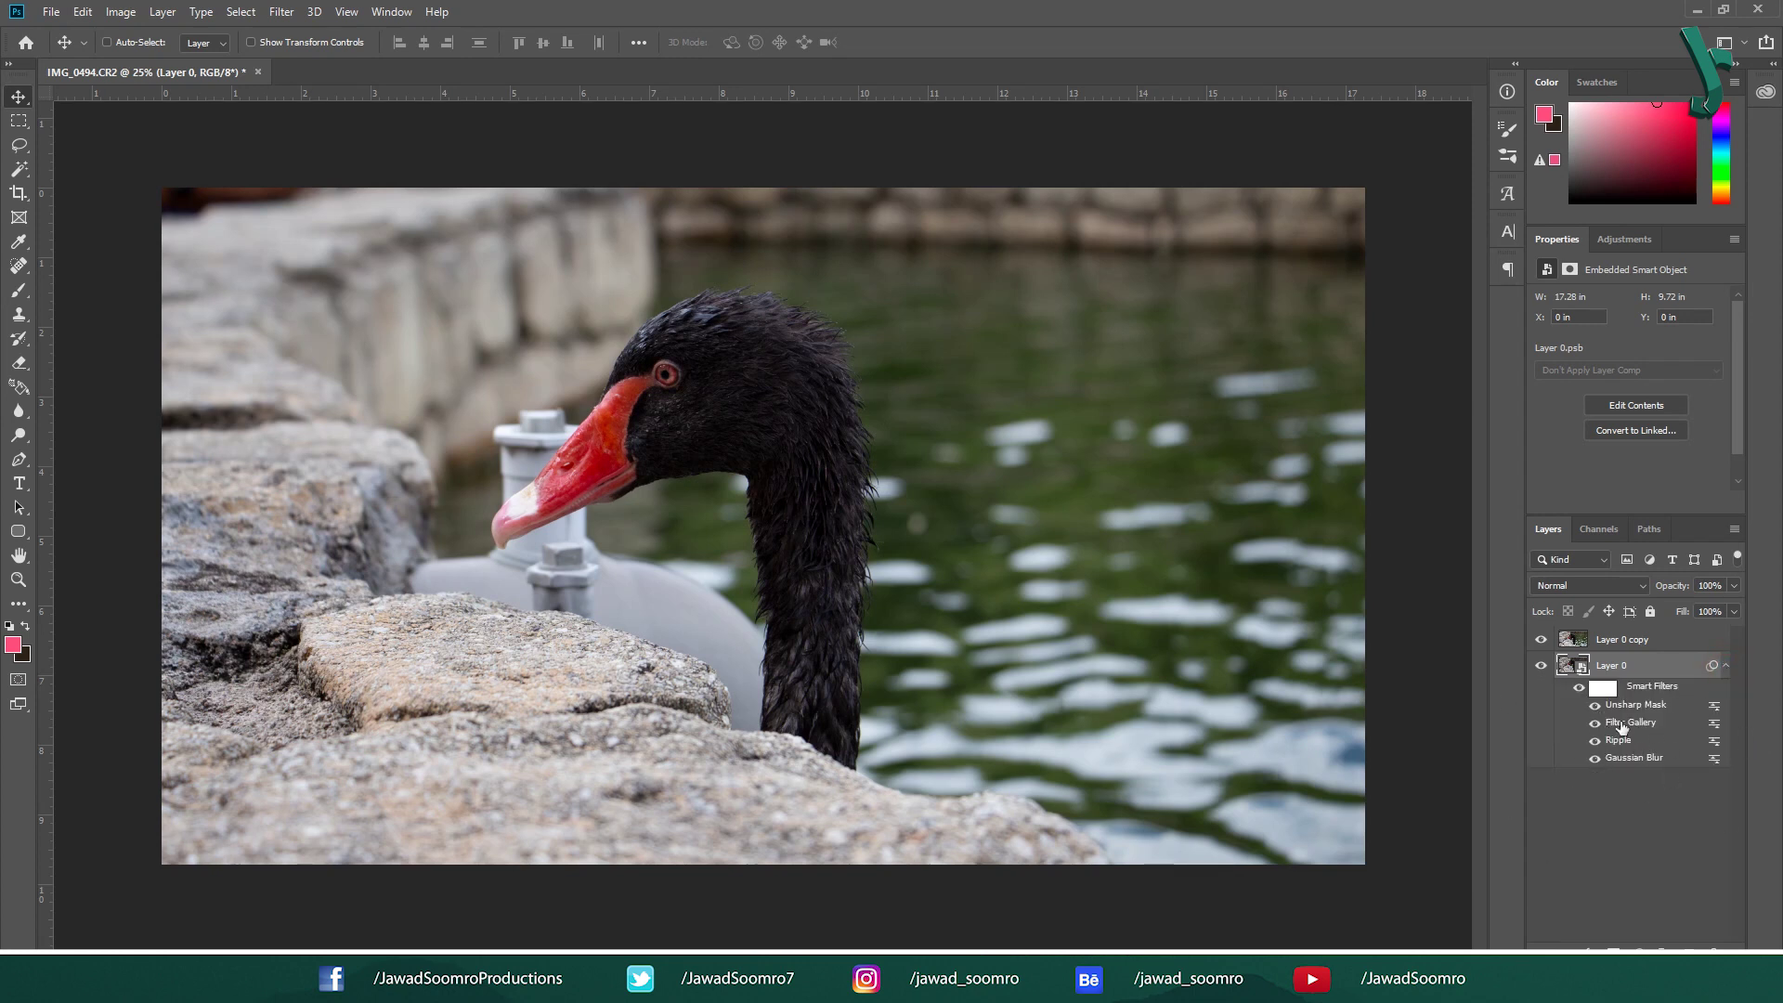
Toggle the visibility of Layer 0 copy and of Layer 0's individual Smart Filters to compare their effects on the image.
left_click(1594, 705)
left_click(1594, 757)
left_click_drag(1595, 757, 1595, 722)
left_click(1540, 639)
left_click(1595, 706)
left_click(1595, 723)
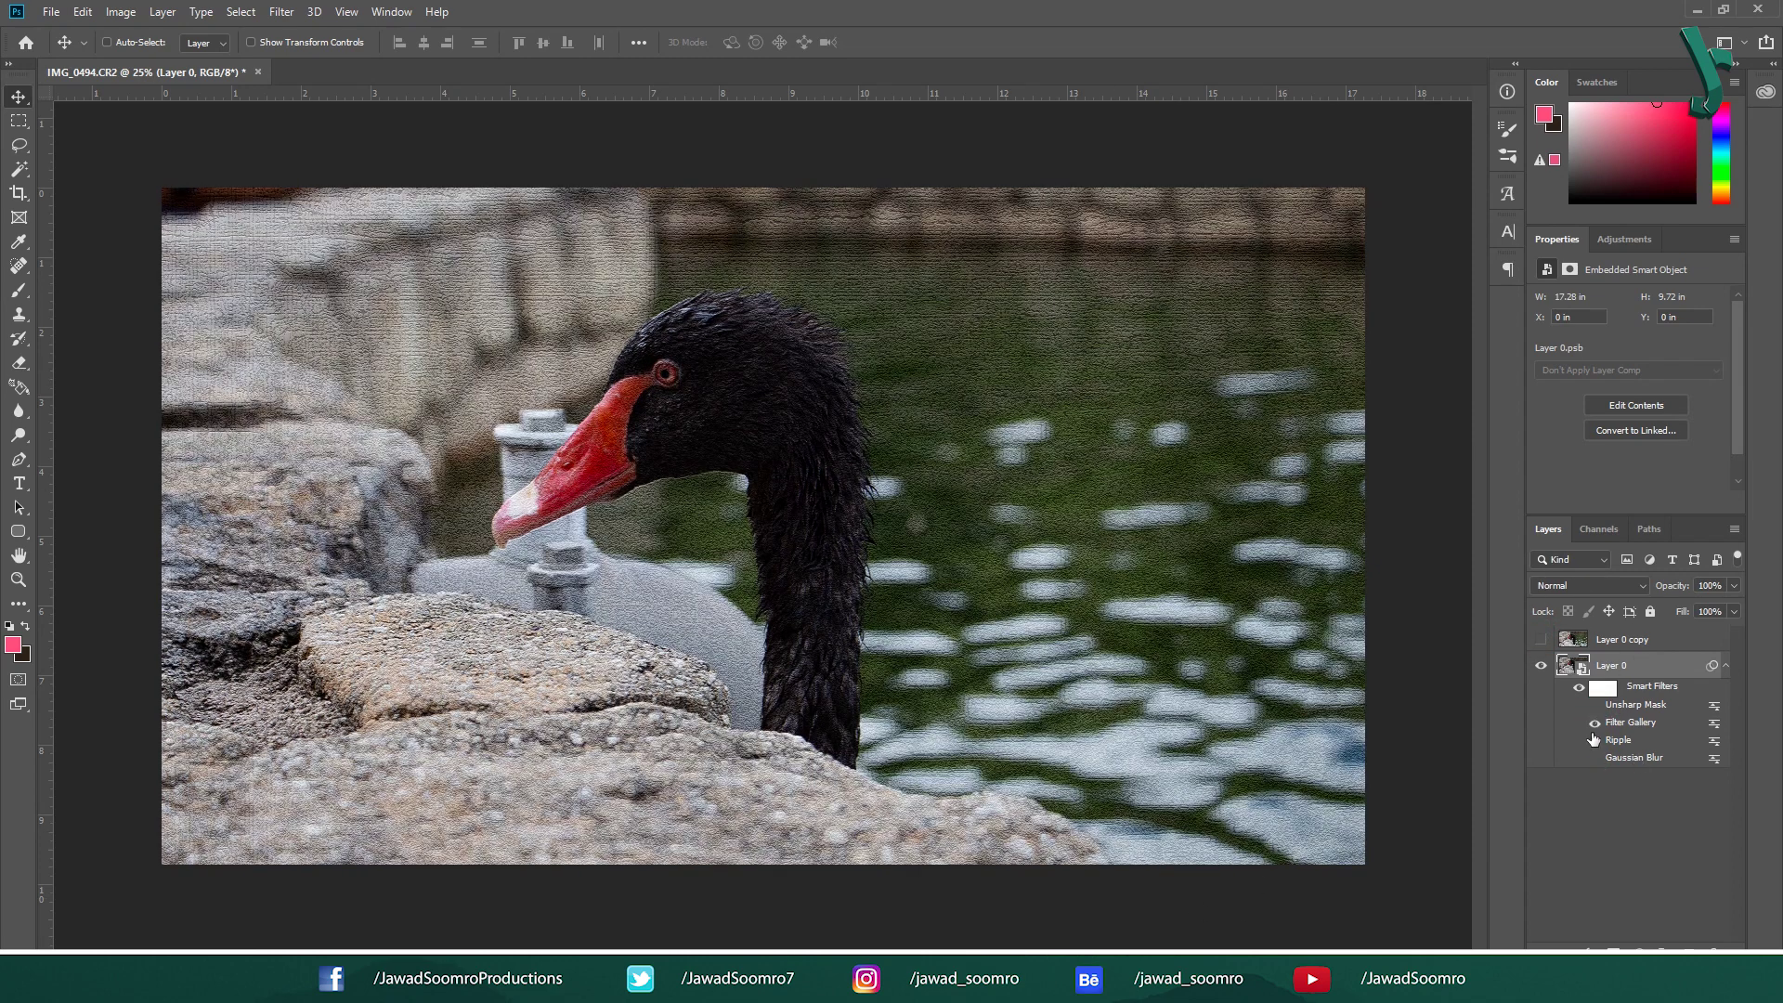
left_click(1596, 726)
left_click(1595, 756)
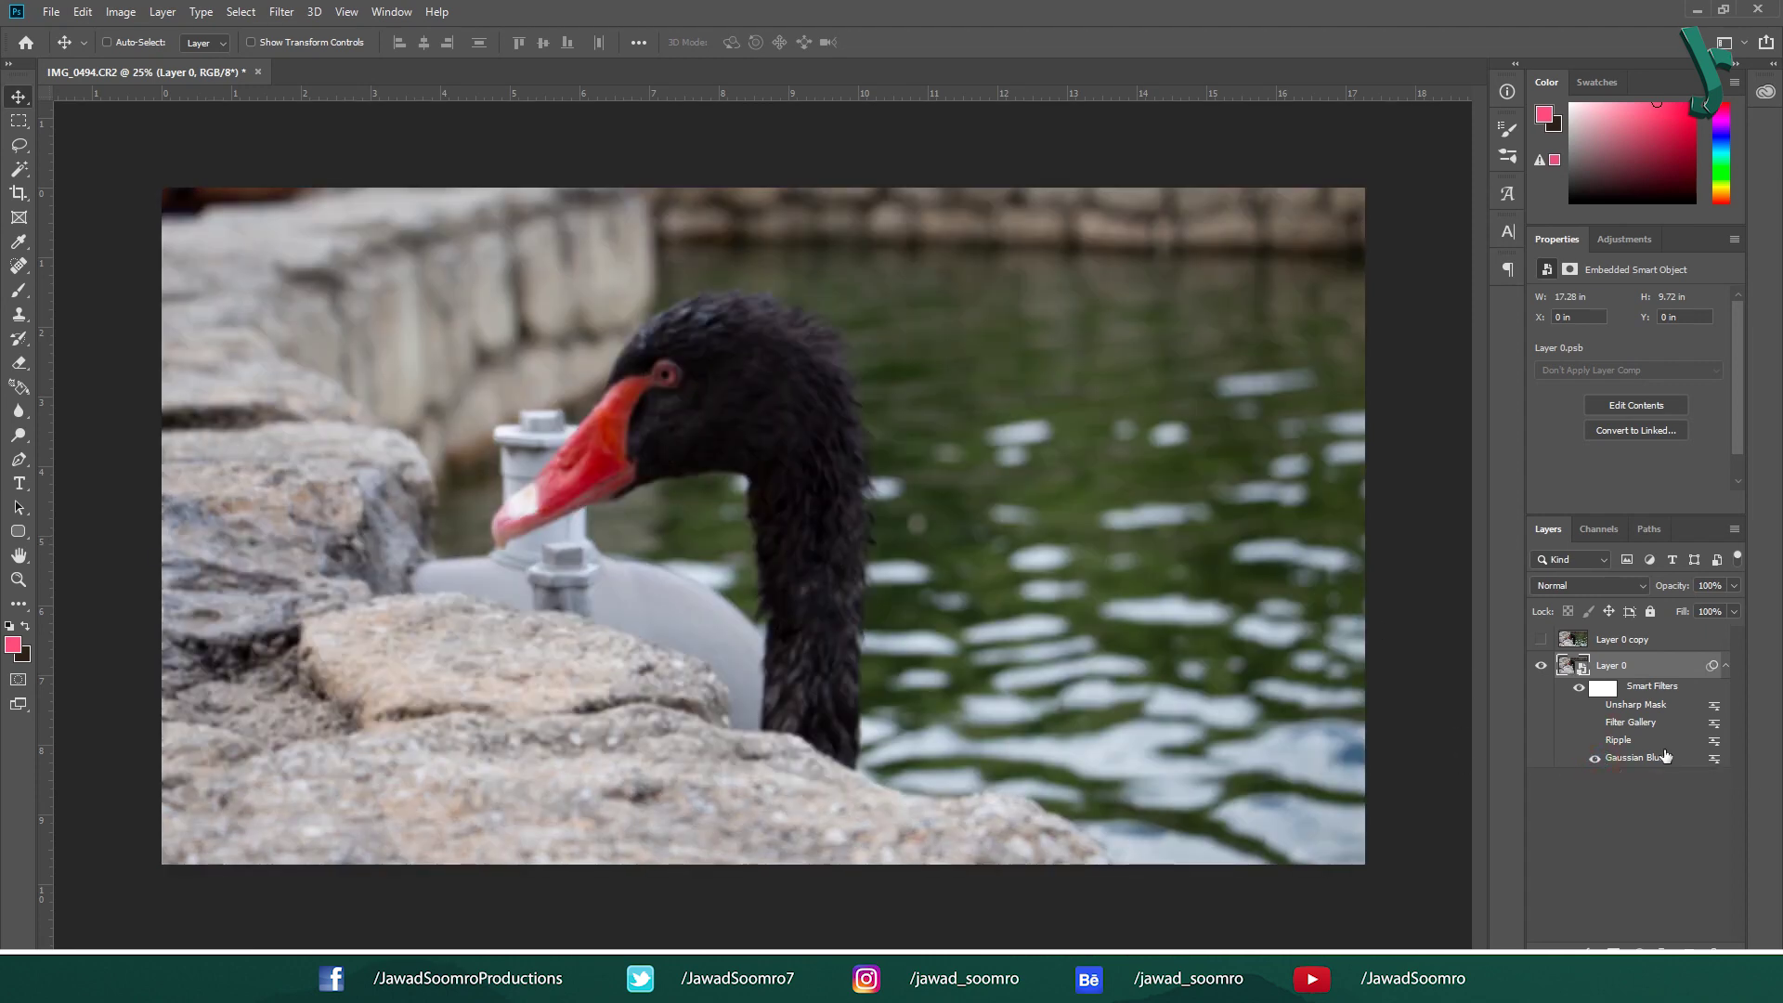
left_click(1594, 759)
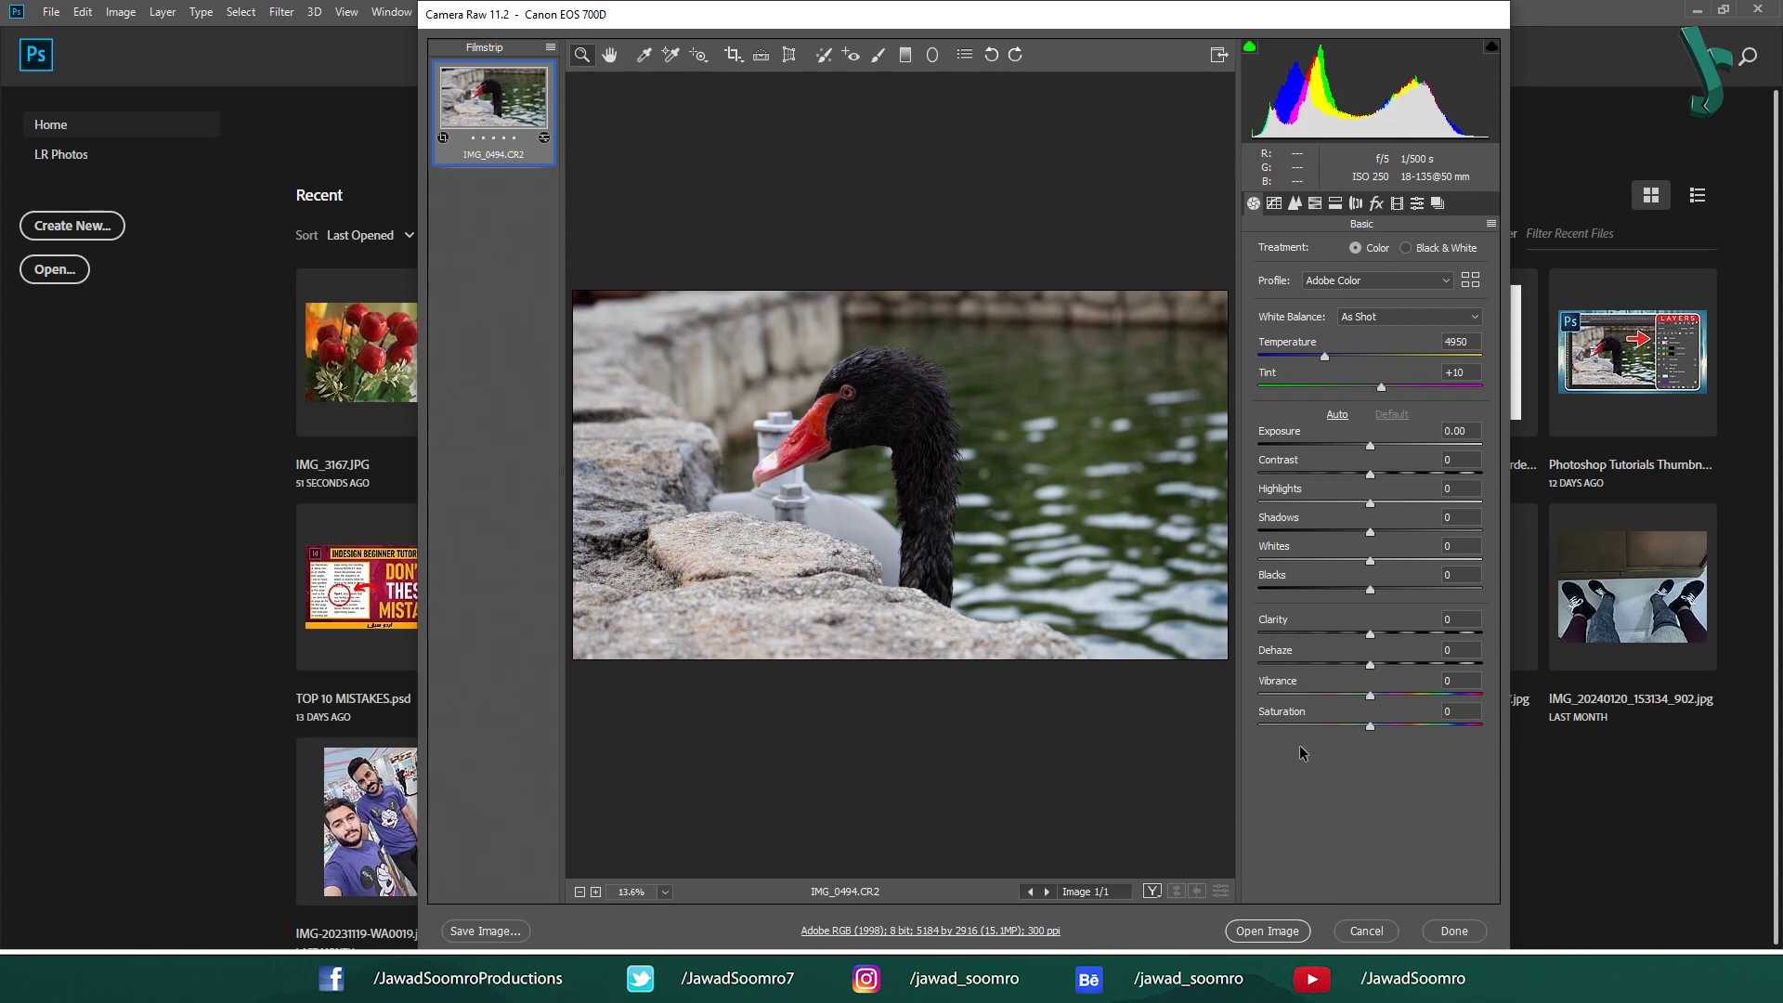
Open the raw photo IMG_0494.CR2 from Camera Raw and unlock its Background layer.
left_click(1285, 930)
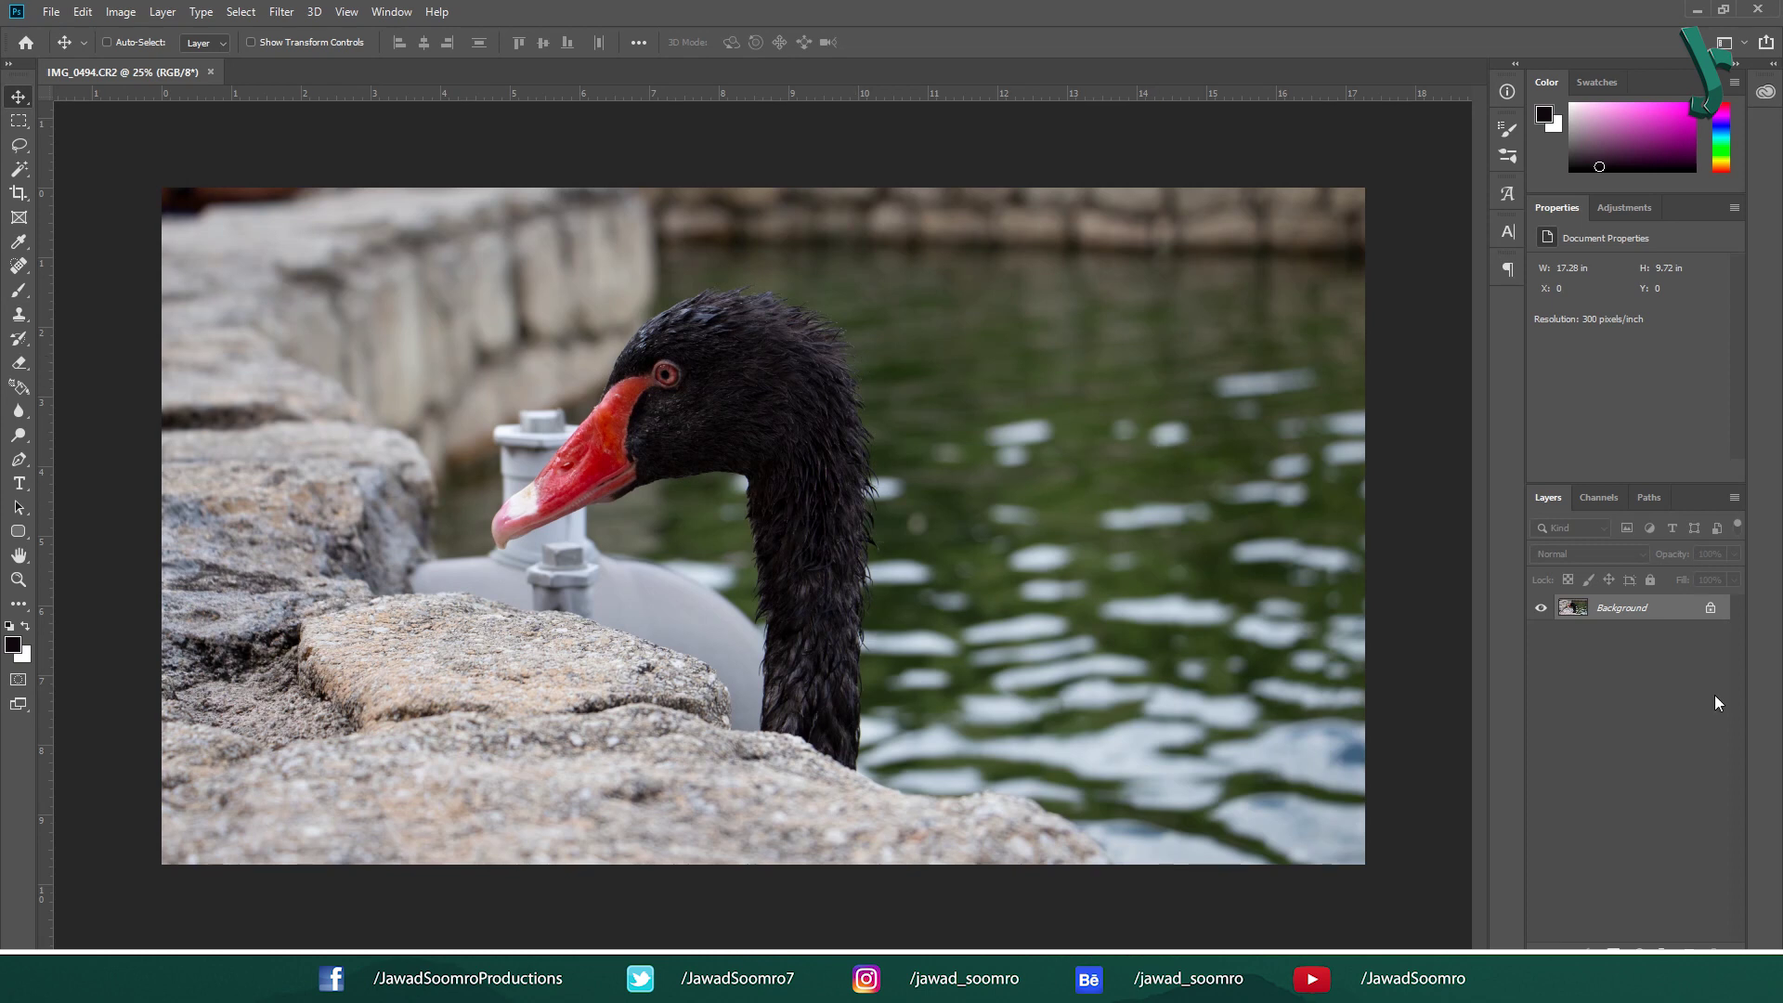
left_click(1710, 609)
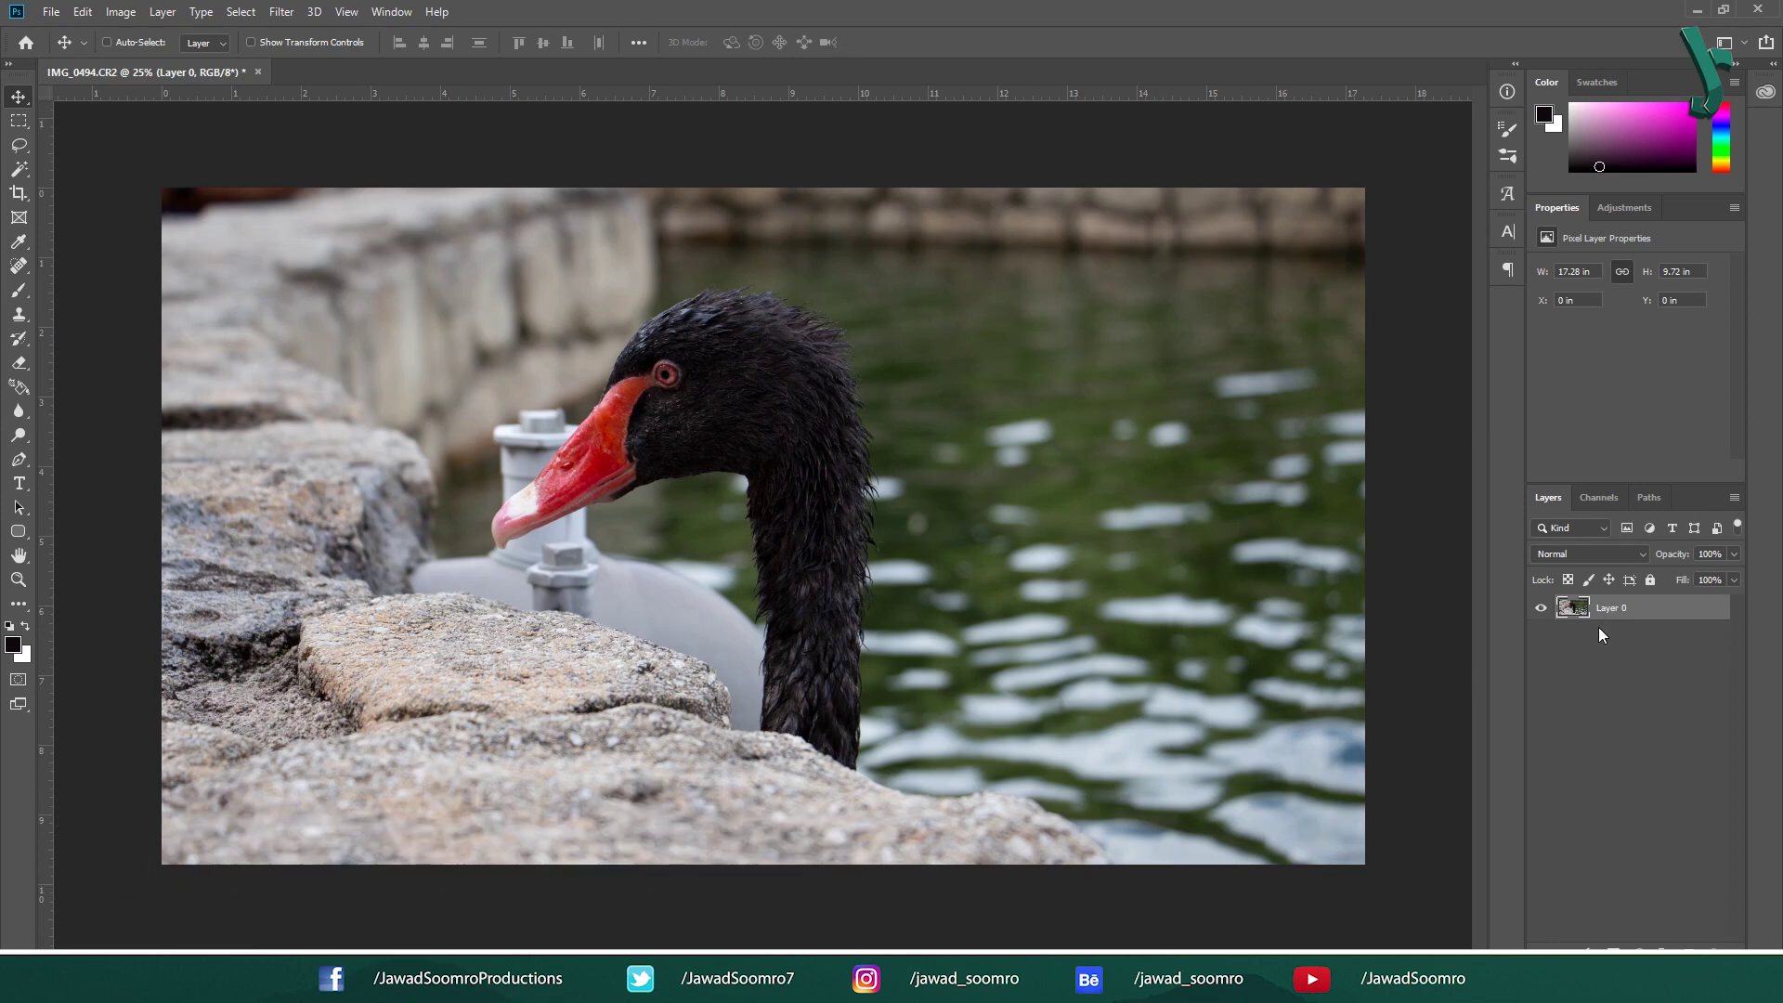
Convert Layer 0 to a Smart Object and display the layer's properties.
right_click(1664, 614)
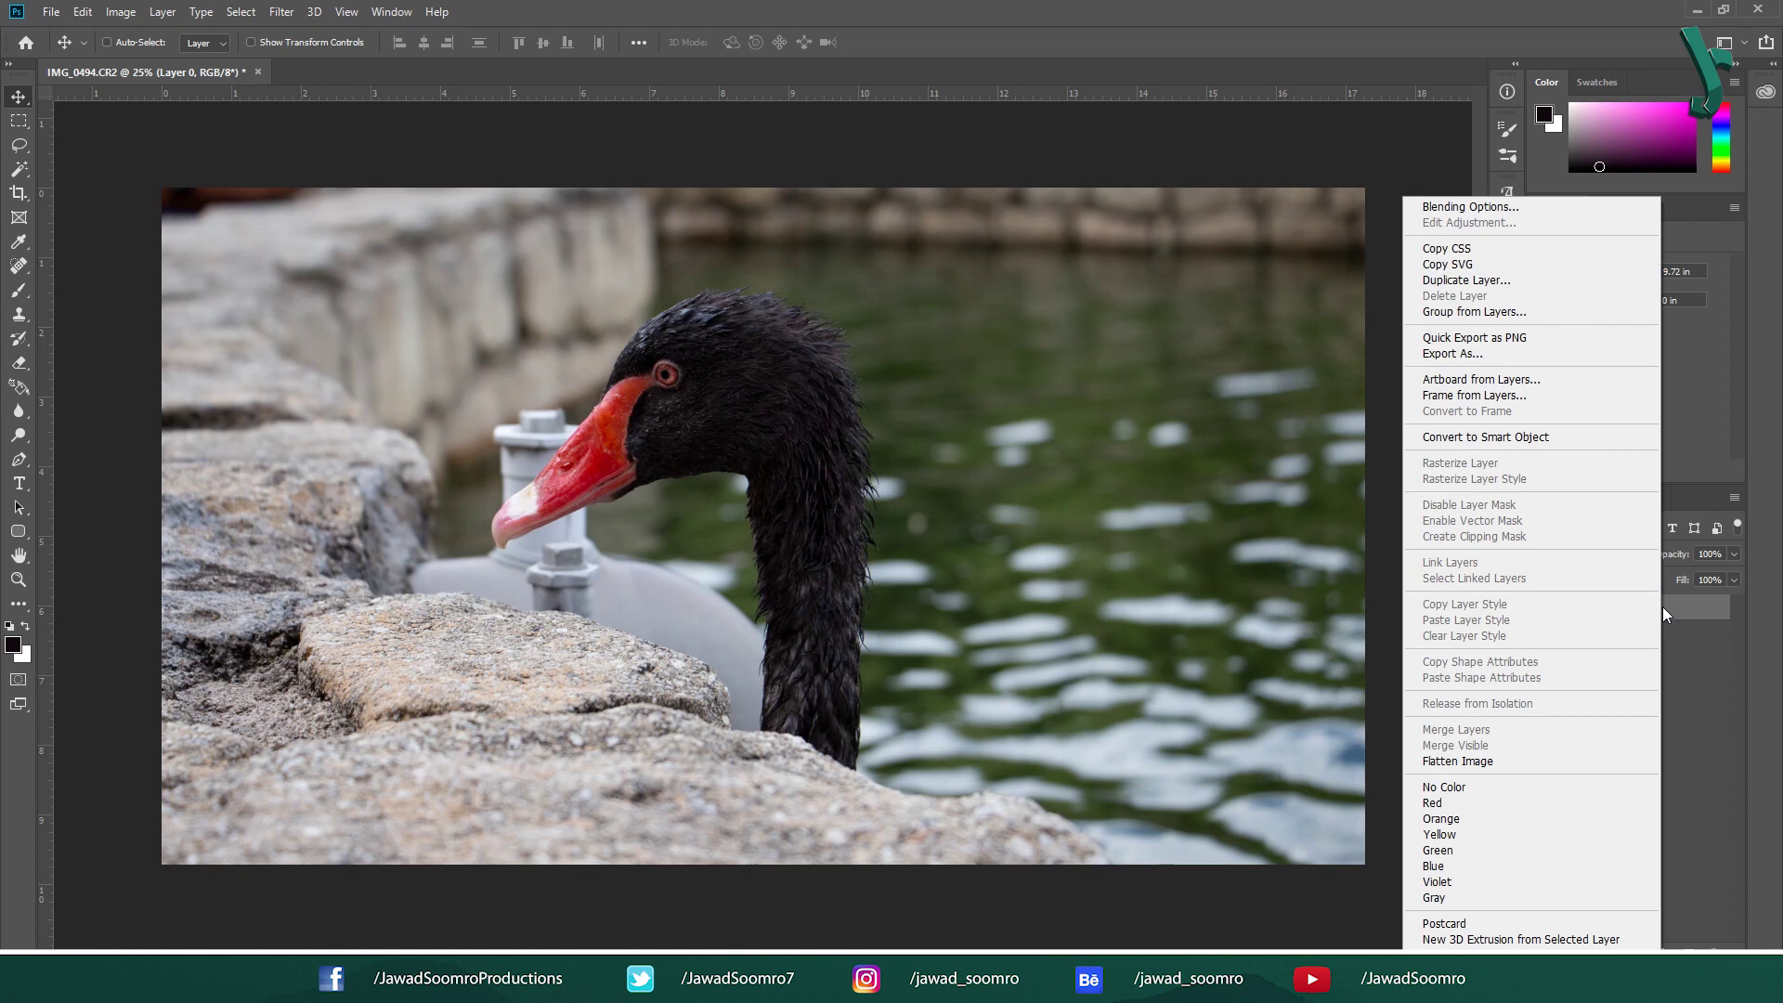
left_click(1484, 438)
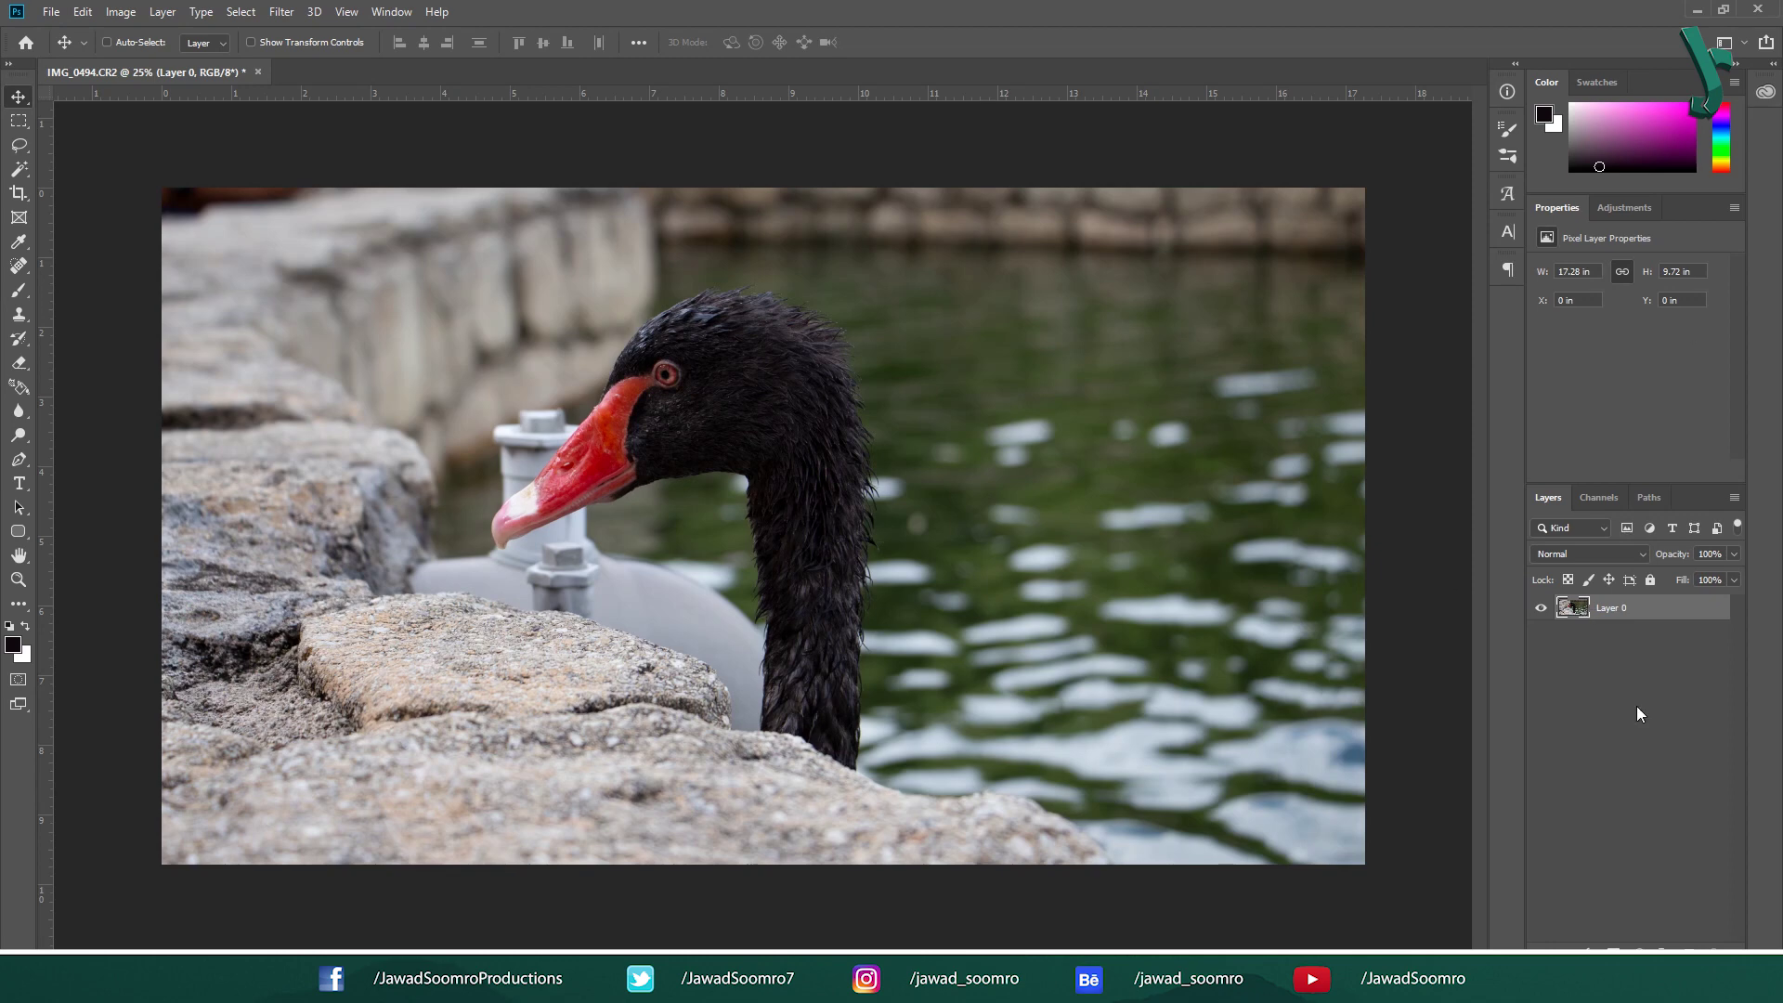
left_click(391, 11)
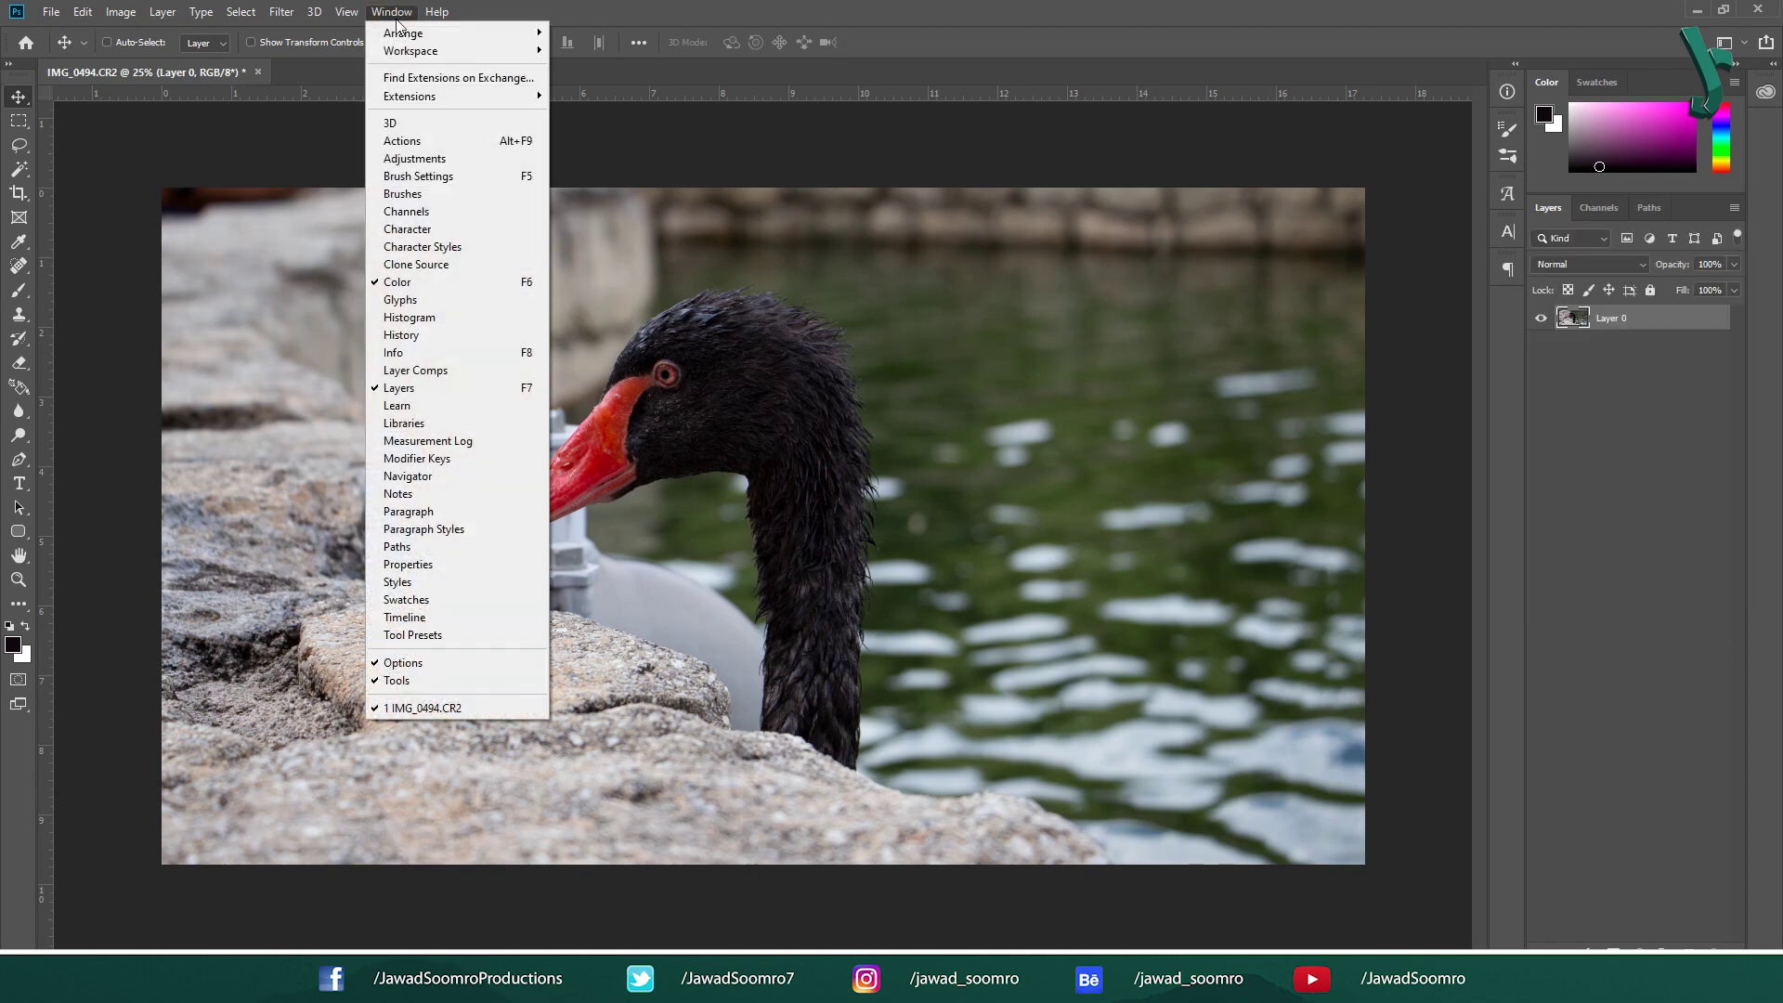
left_click(409, 564)
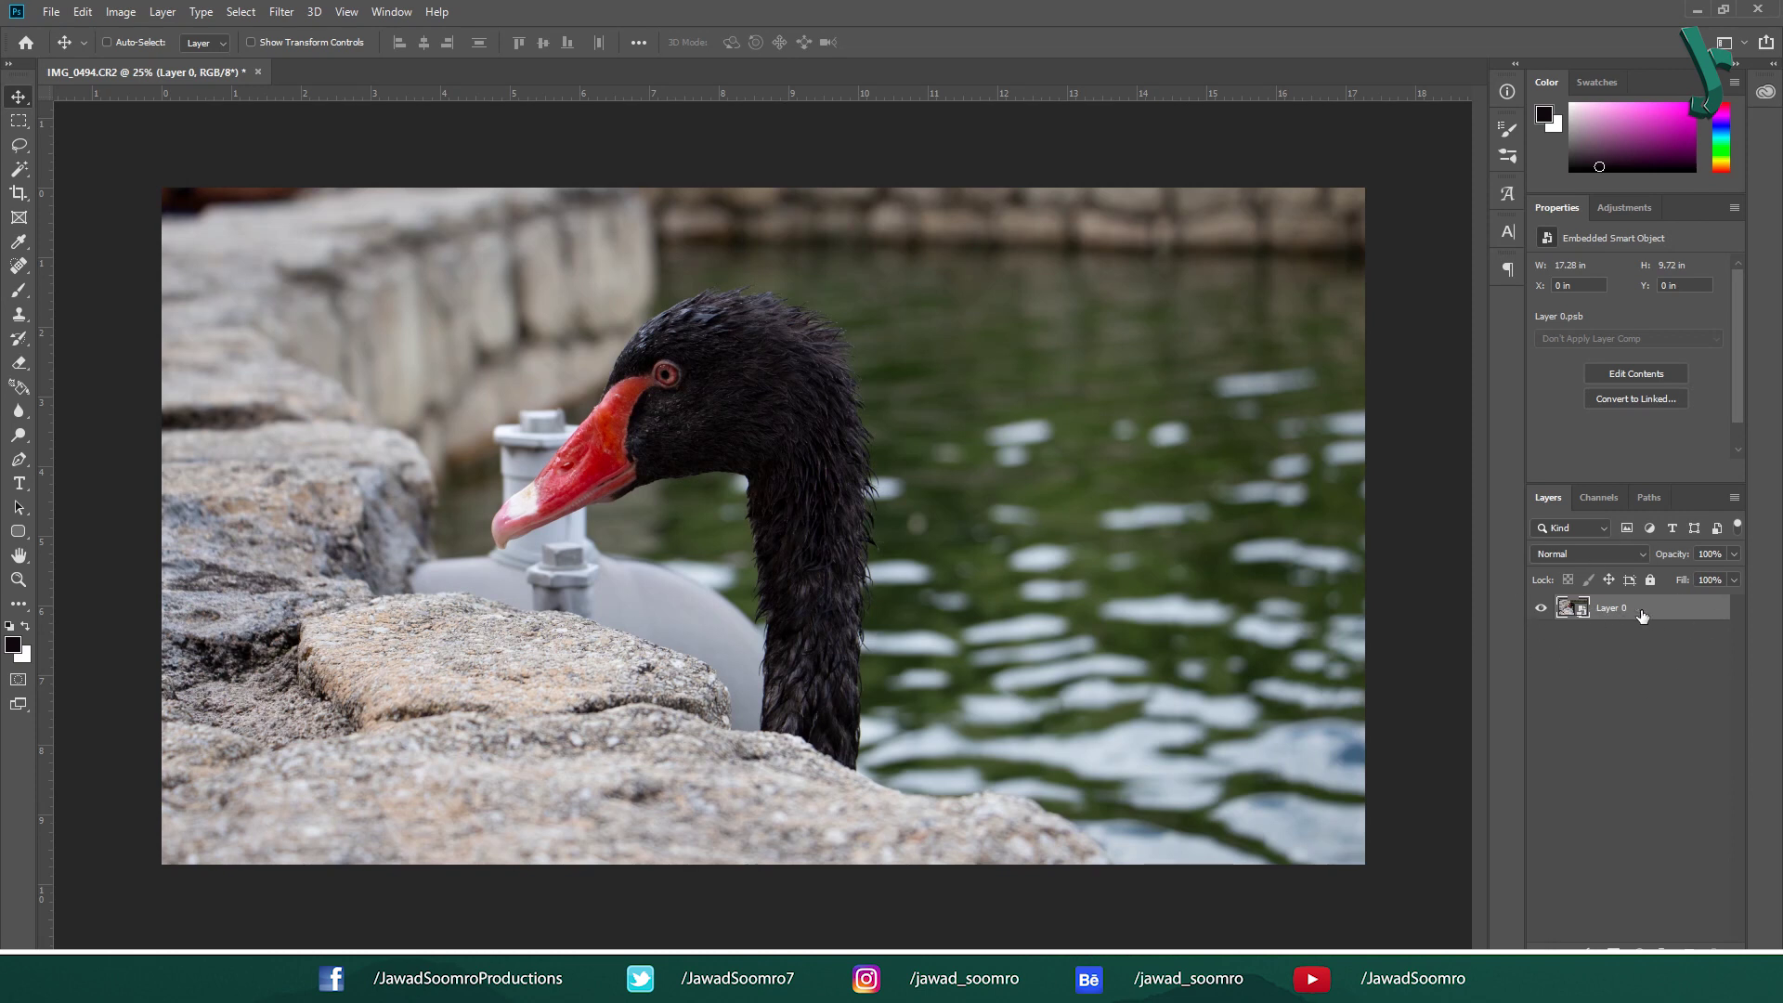
Open the embedded contents of the Layer 0 Smart Object for inspection and close the contents document.
left_click(1638, 374)
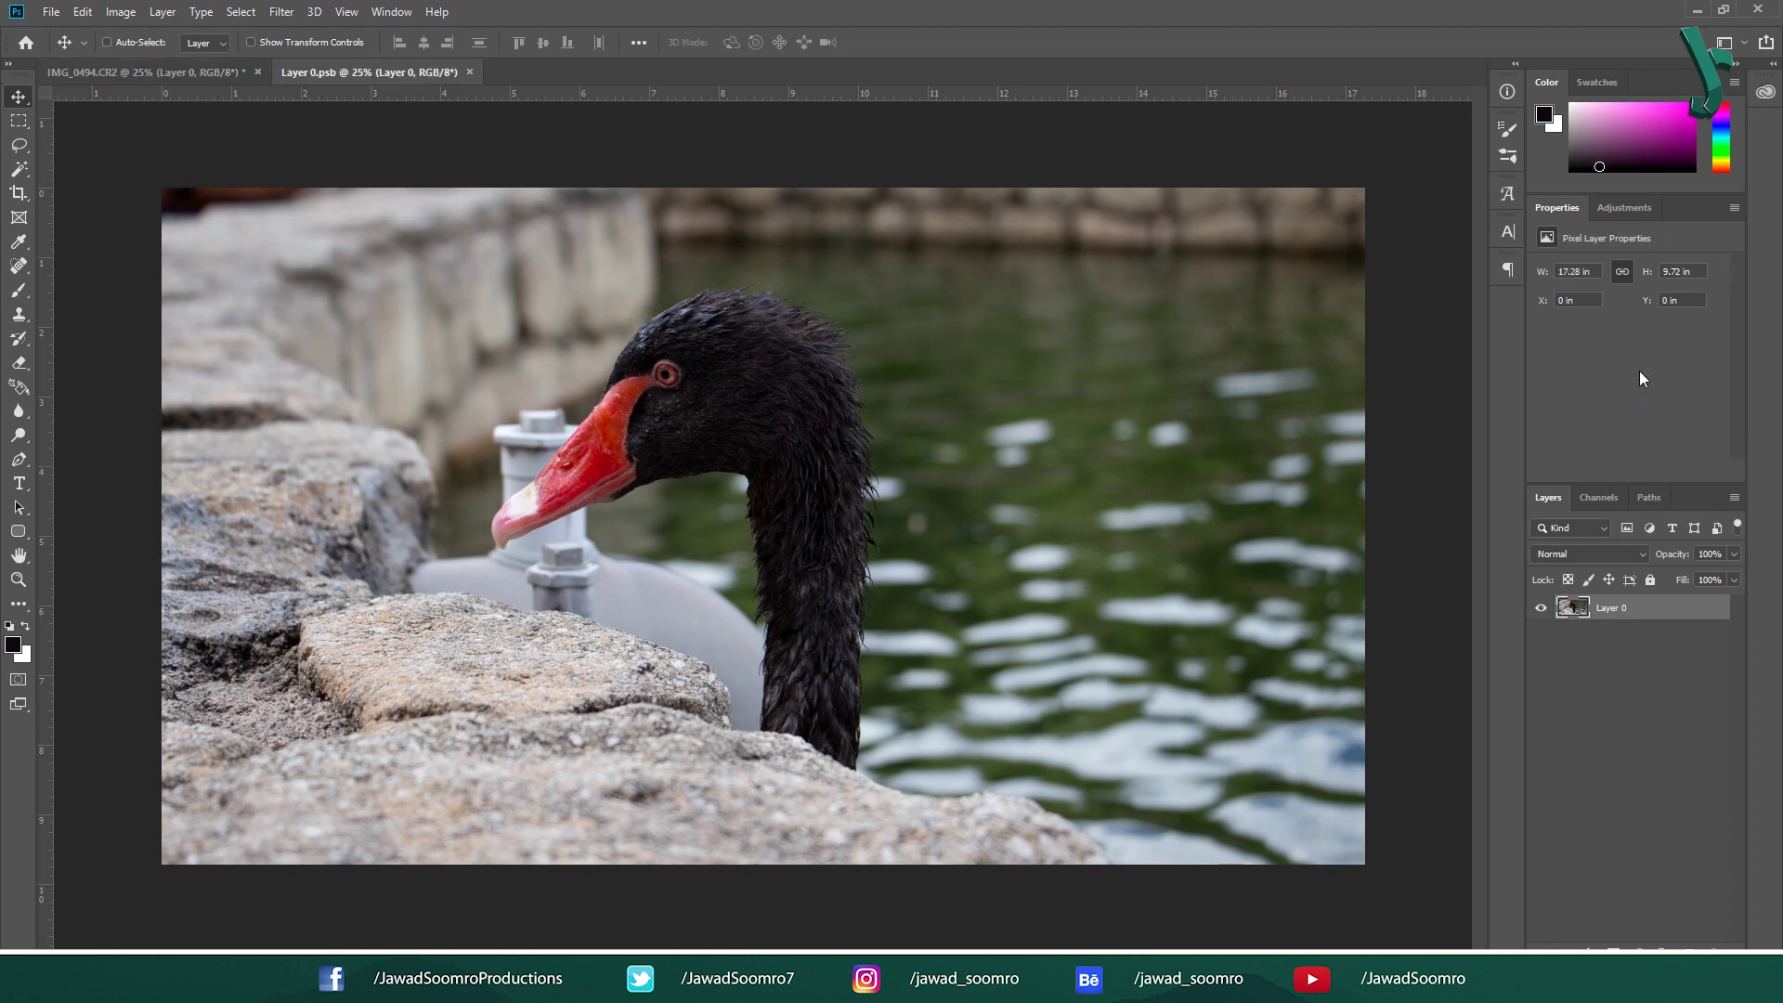
left_click(358, 72)
left_click(470, 73)
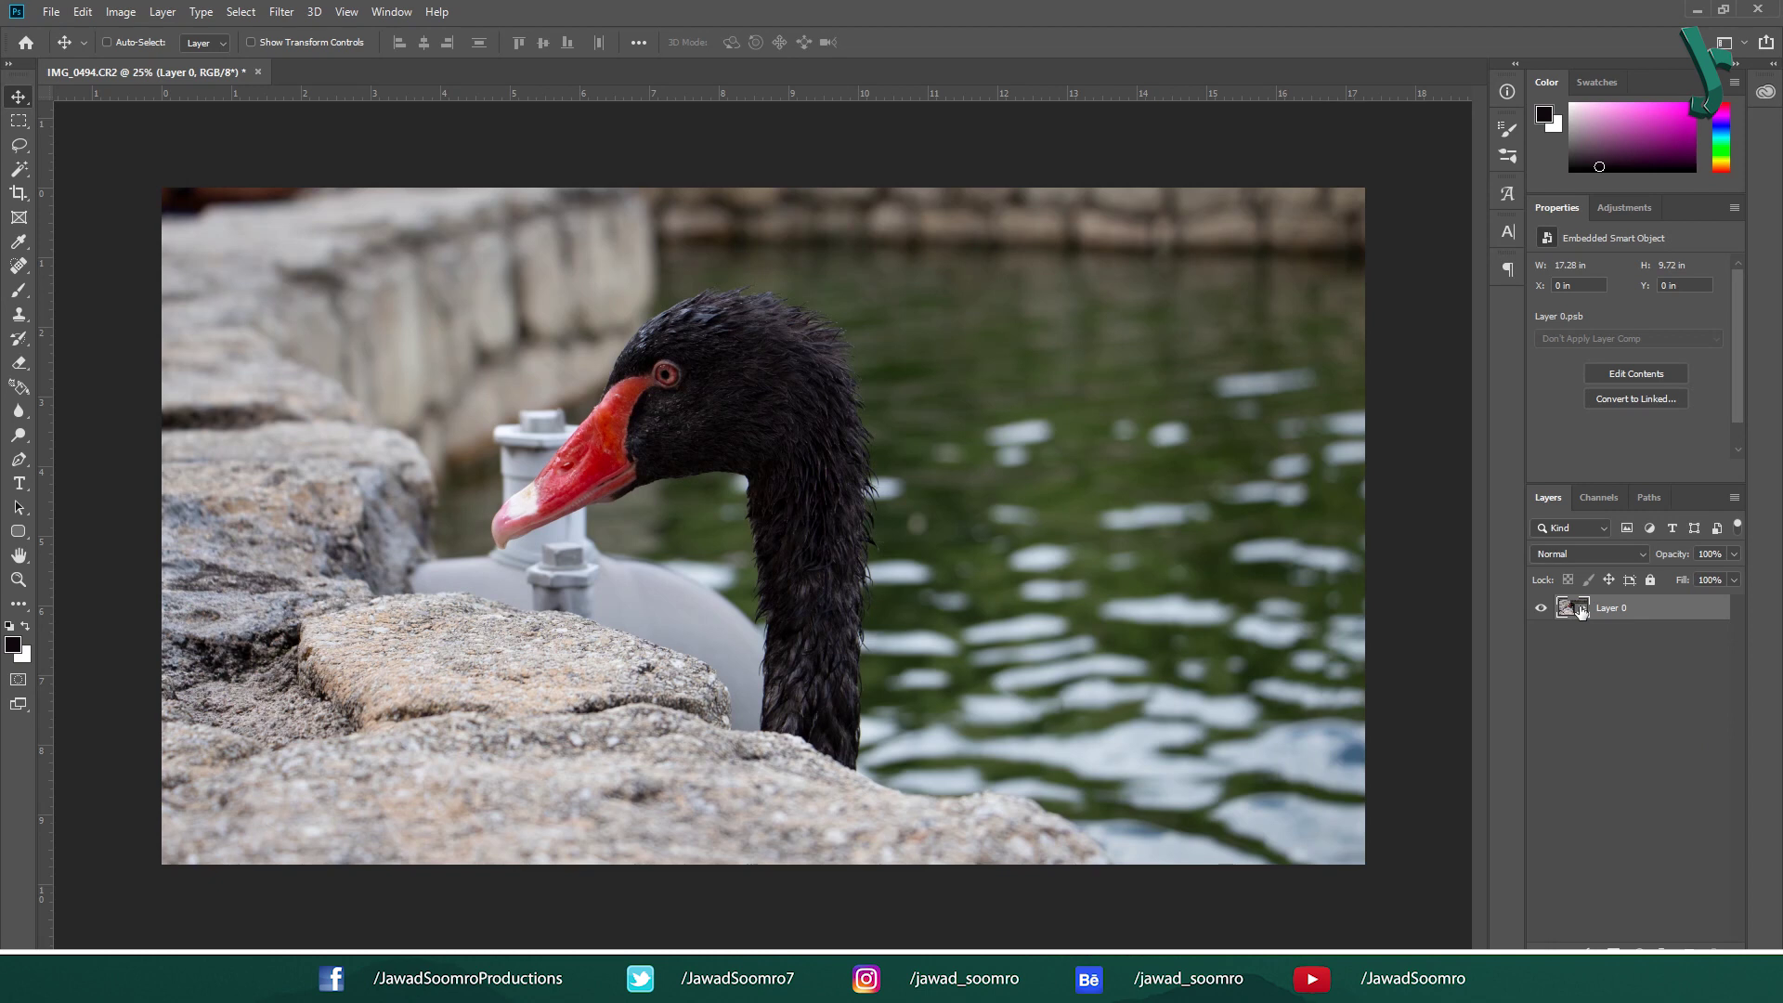
Duplicate the Layer 0 Smart Object and rasterize the copy.
key("ctrl+j")
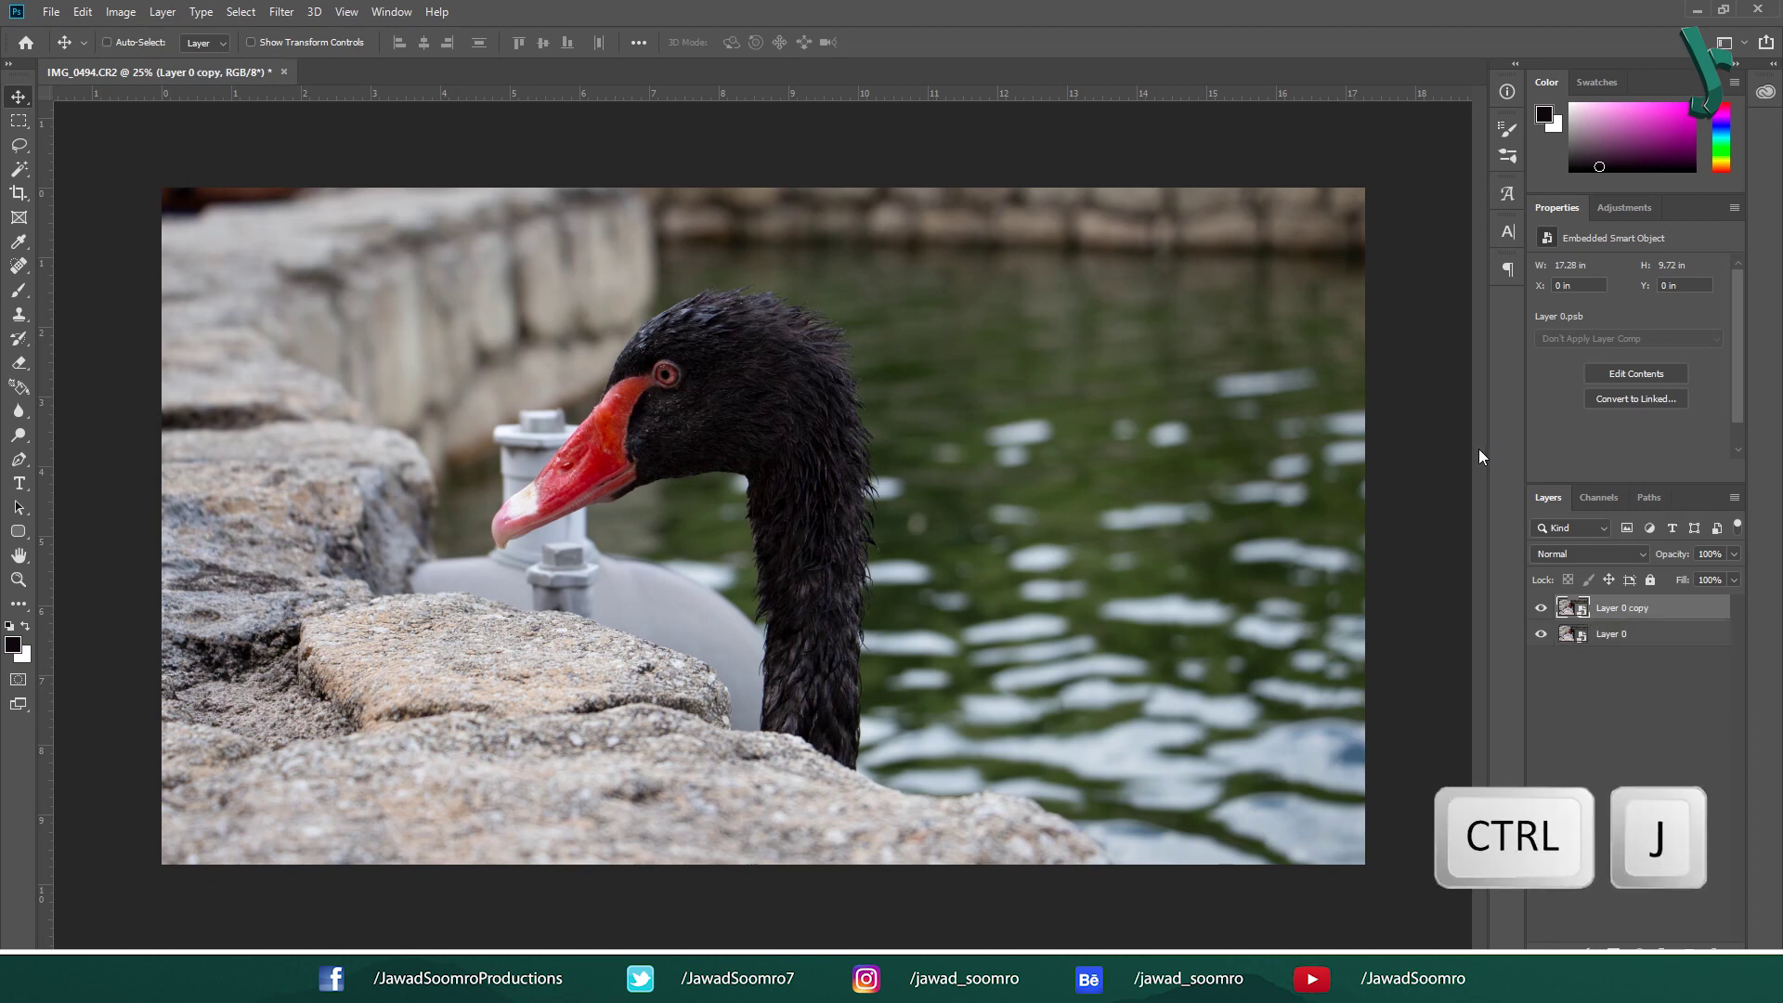
left_click(1673, 608)
right_click(1673, 608)
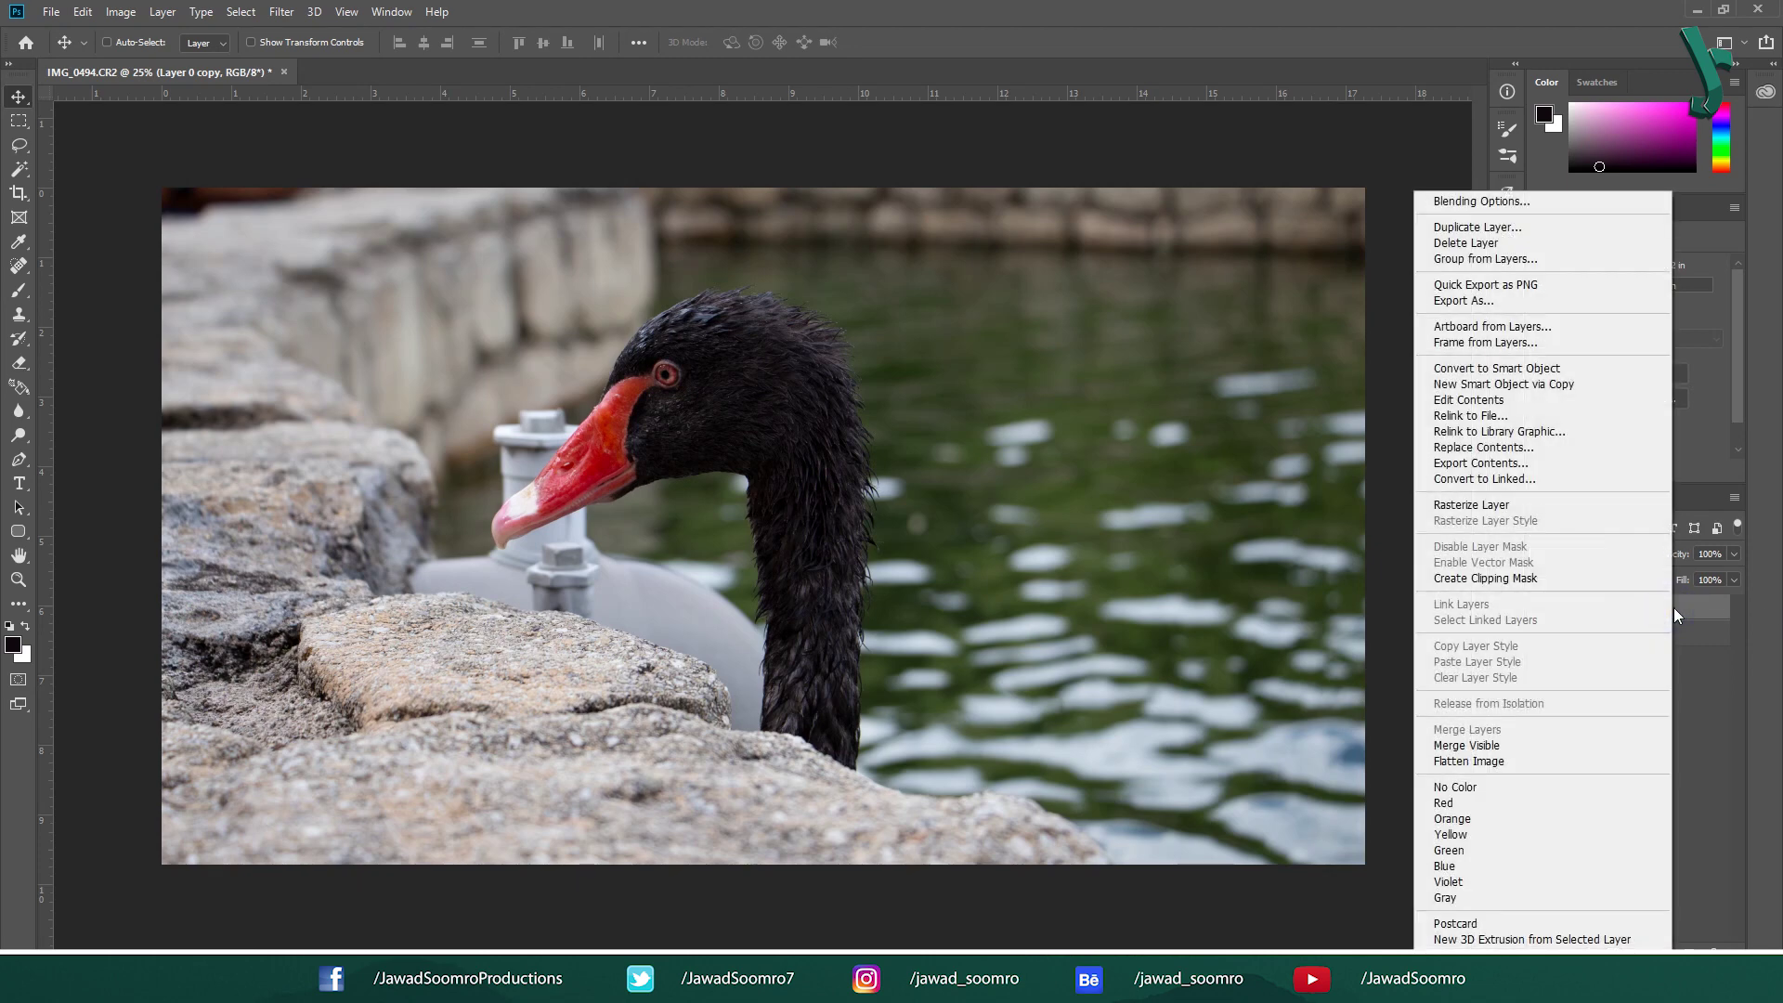
left_click(1560, 510)
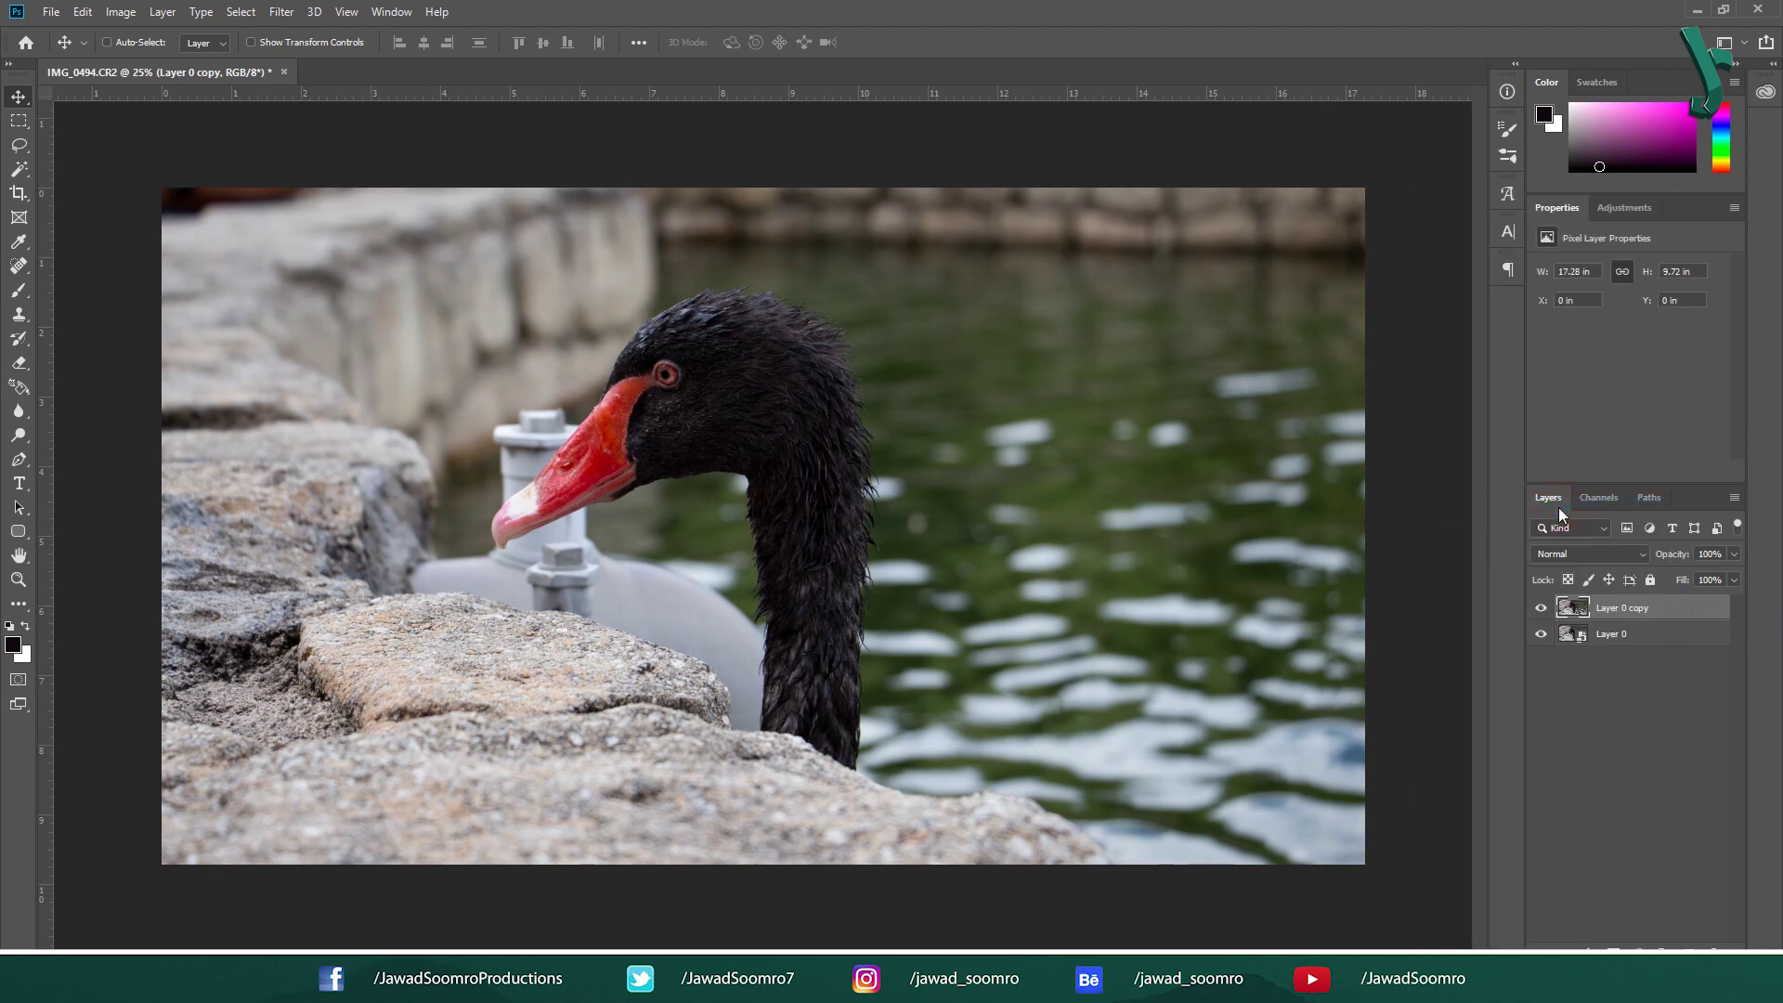
Select Layer 0 and Layer 0 copy in turn to compare their thumbnails and layer properties.
left_click(1578, 667)
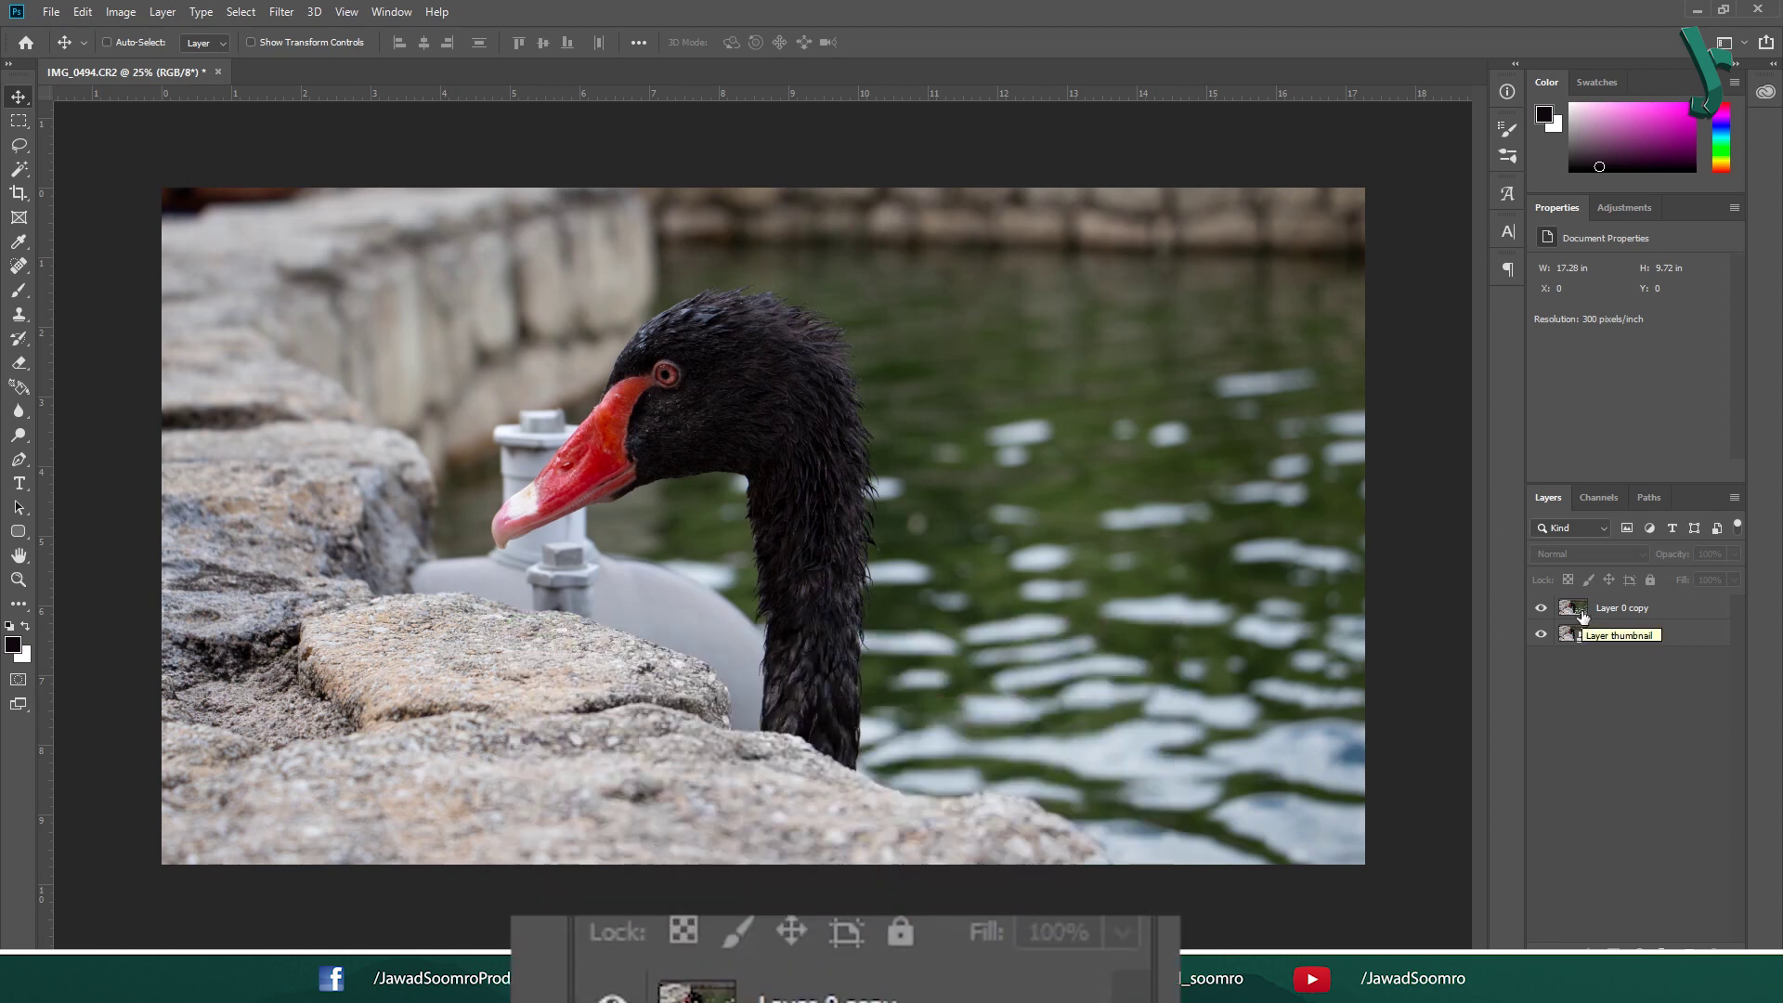
left_click(1584, 633)
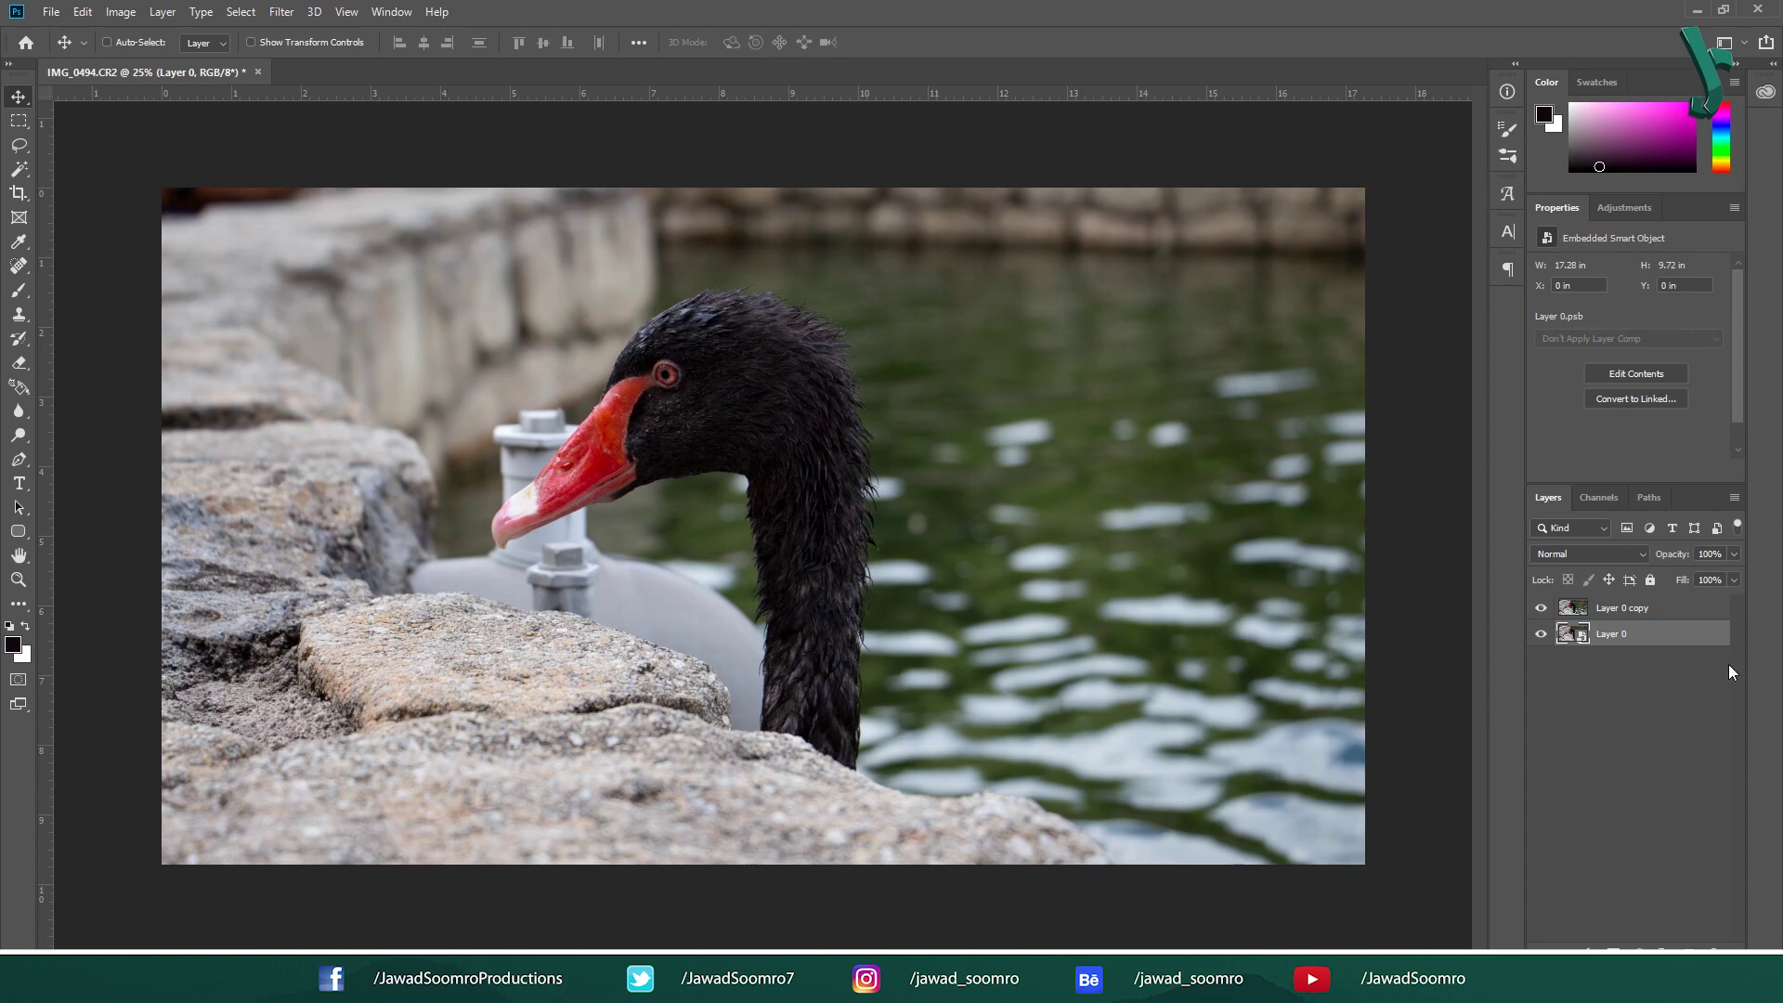
left_click(1631, 608)
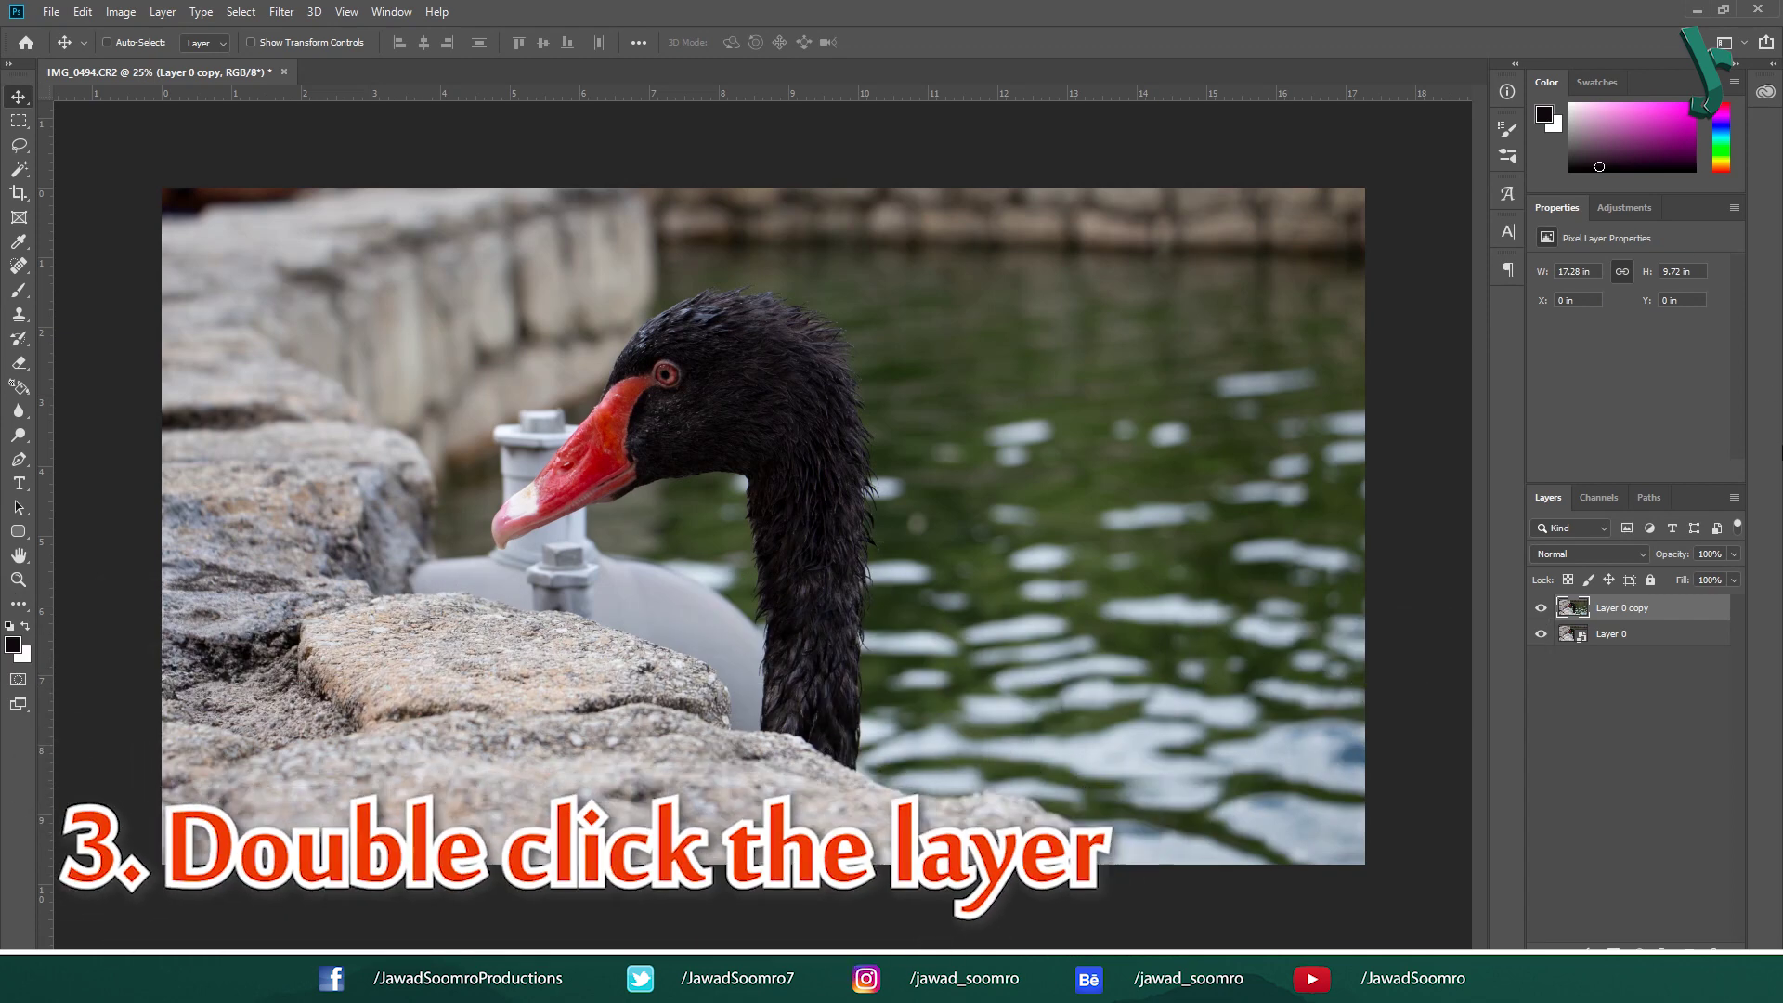
left_click(1653, 684)
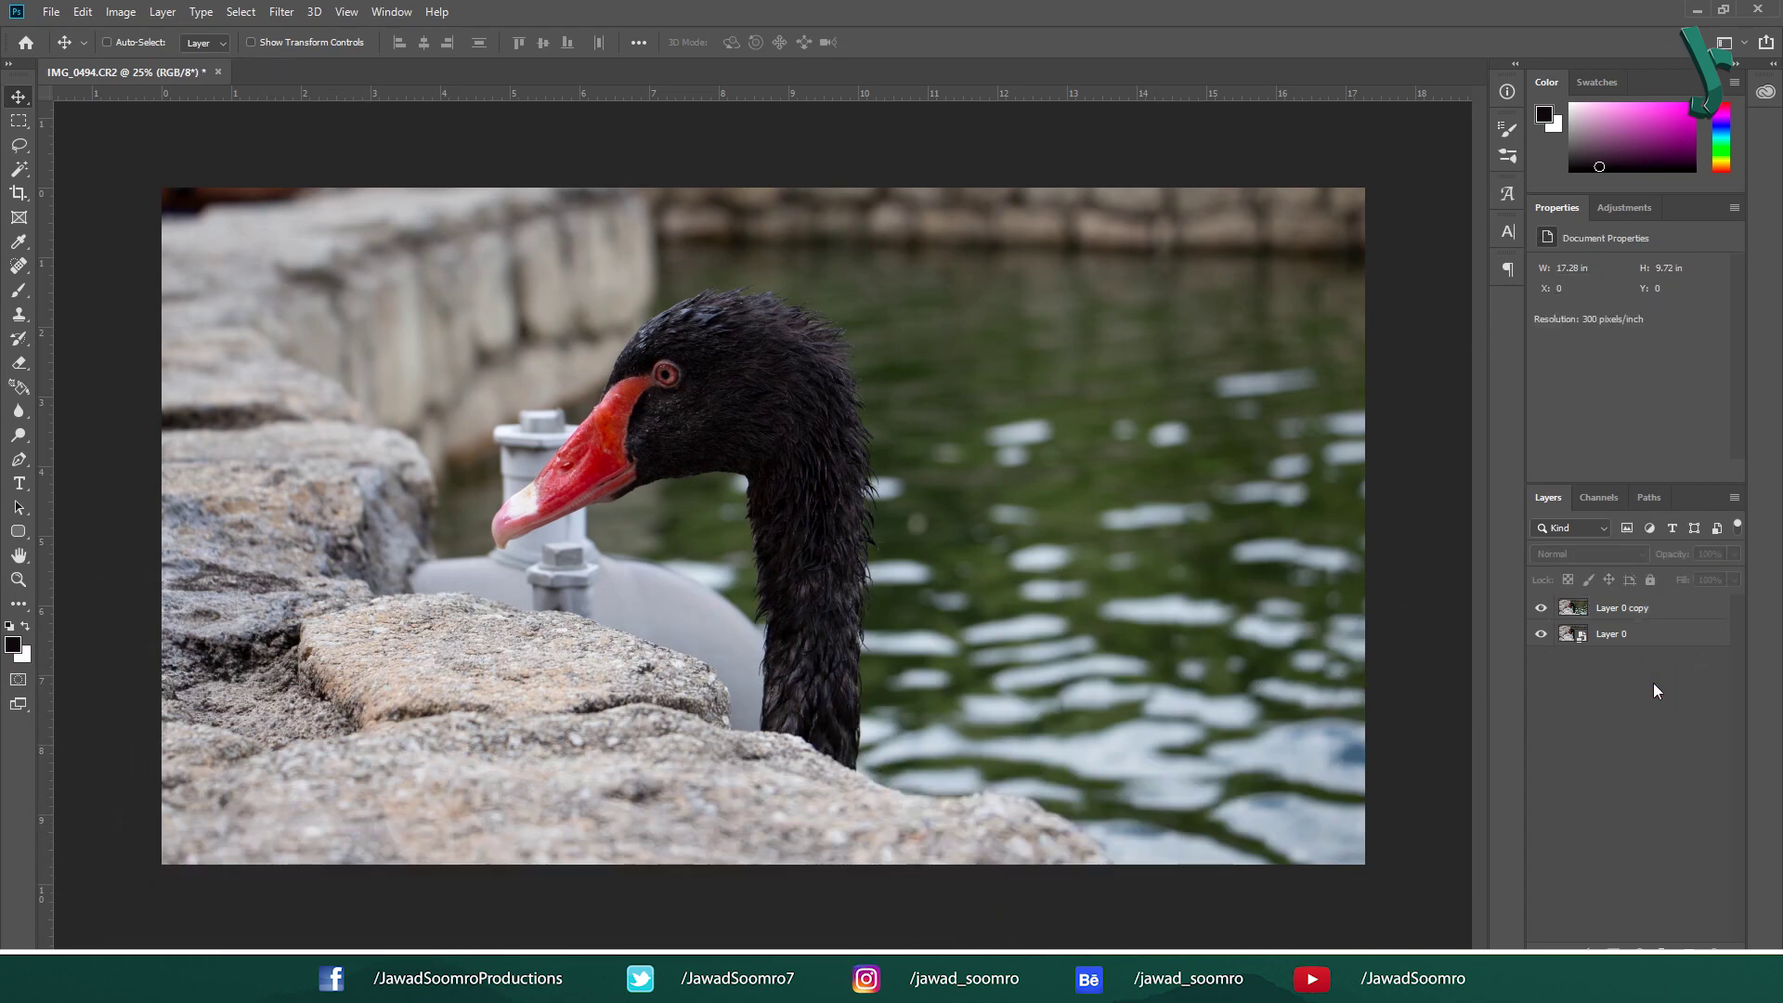
Open the Layer Style settings of Layer 0 copy from its thumbnail and cancel them.
left_click(1581, 611)
double_click(1583, 616)
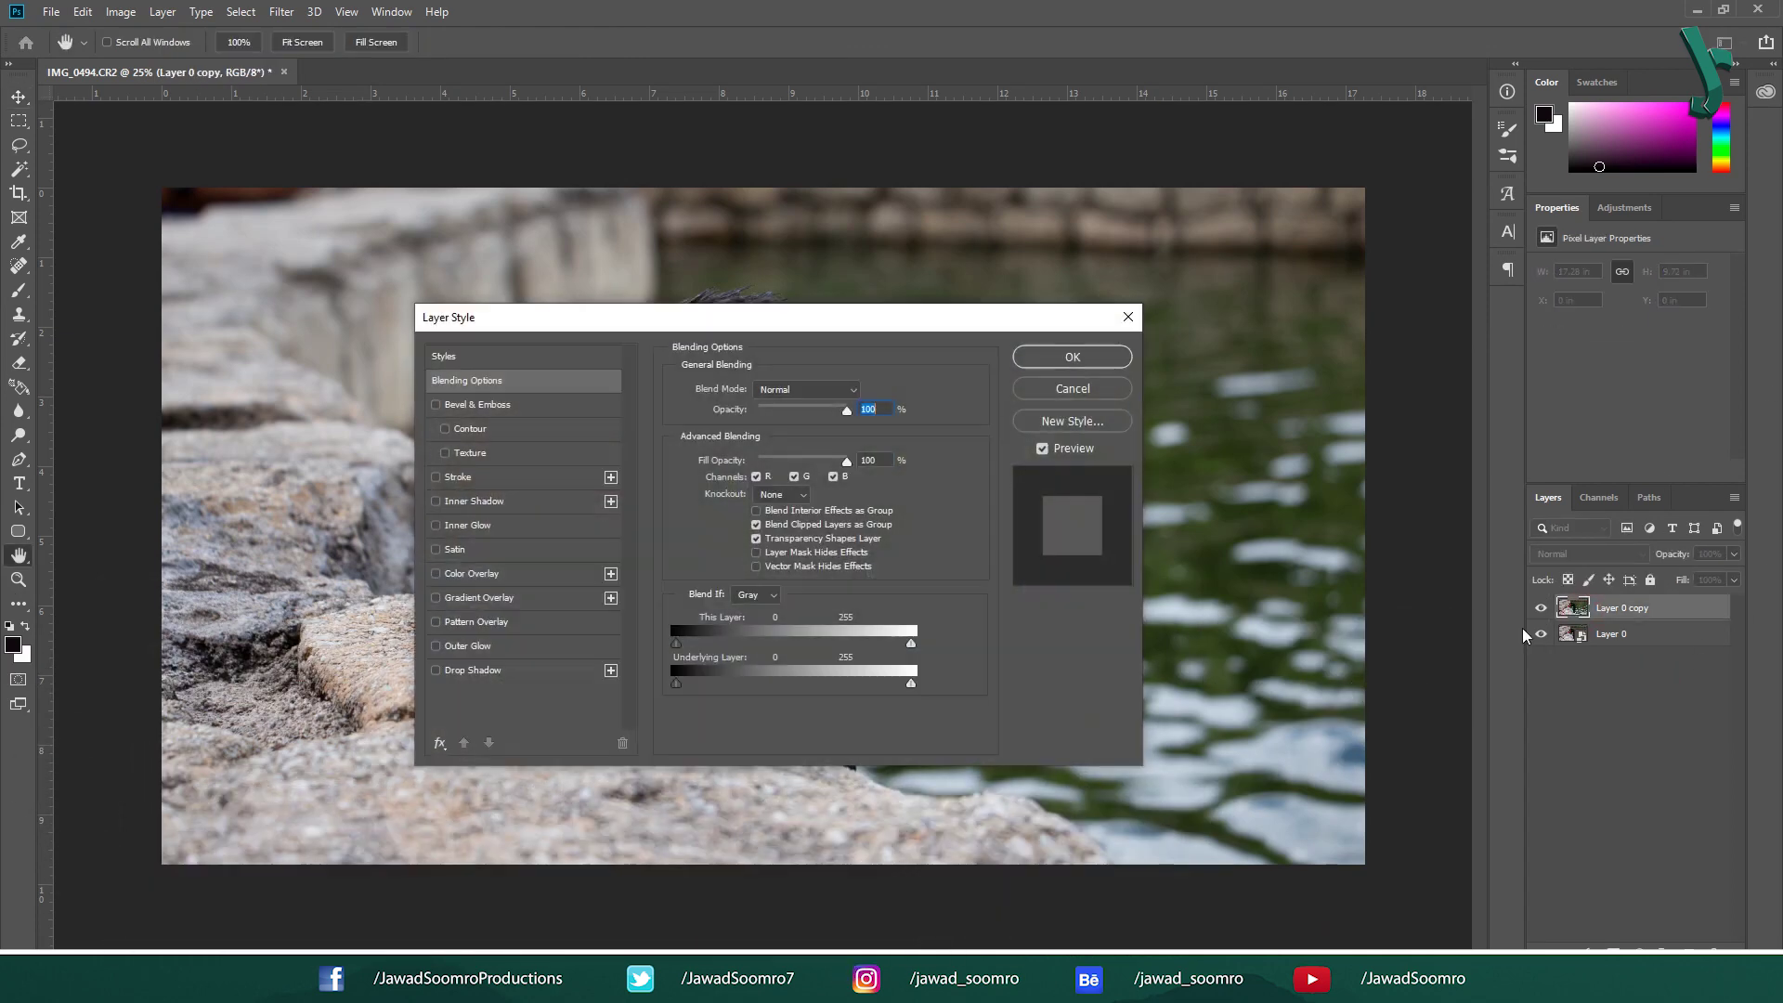
left_click(1073, 390)
Open the Layer 0 Smart Object's contents from its thumbnail, compare both documents, and close the contents document.
double_click(1582, 635)
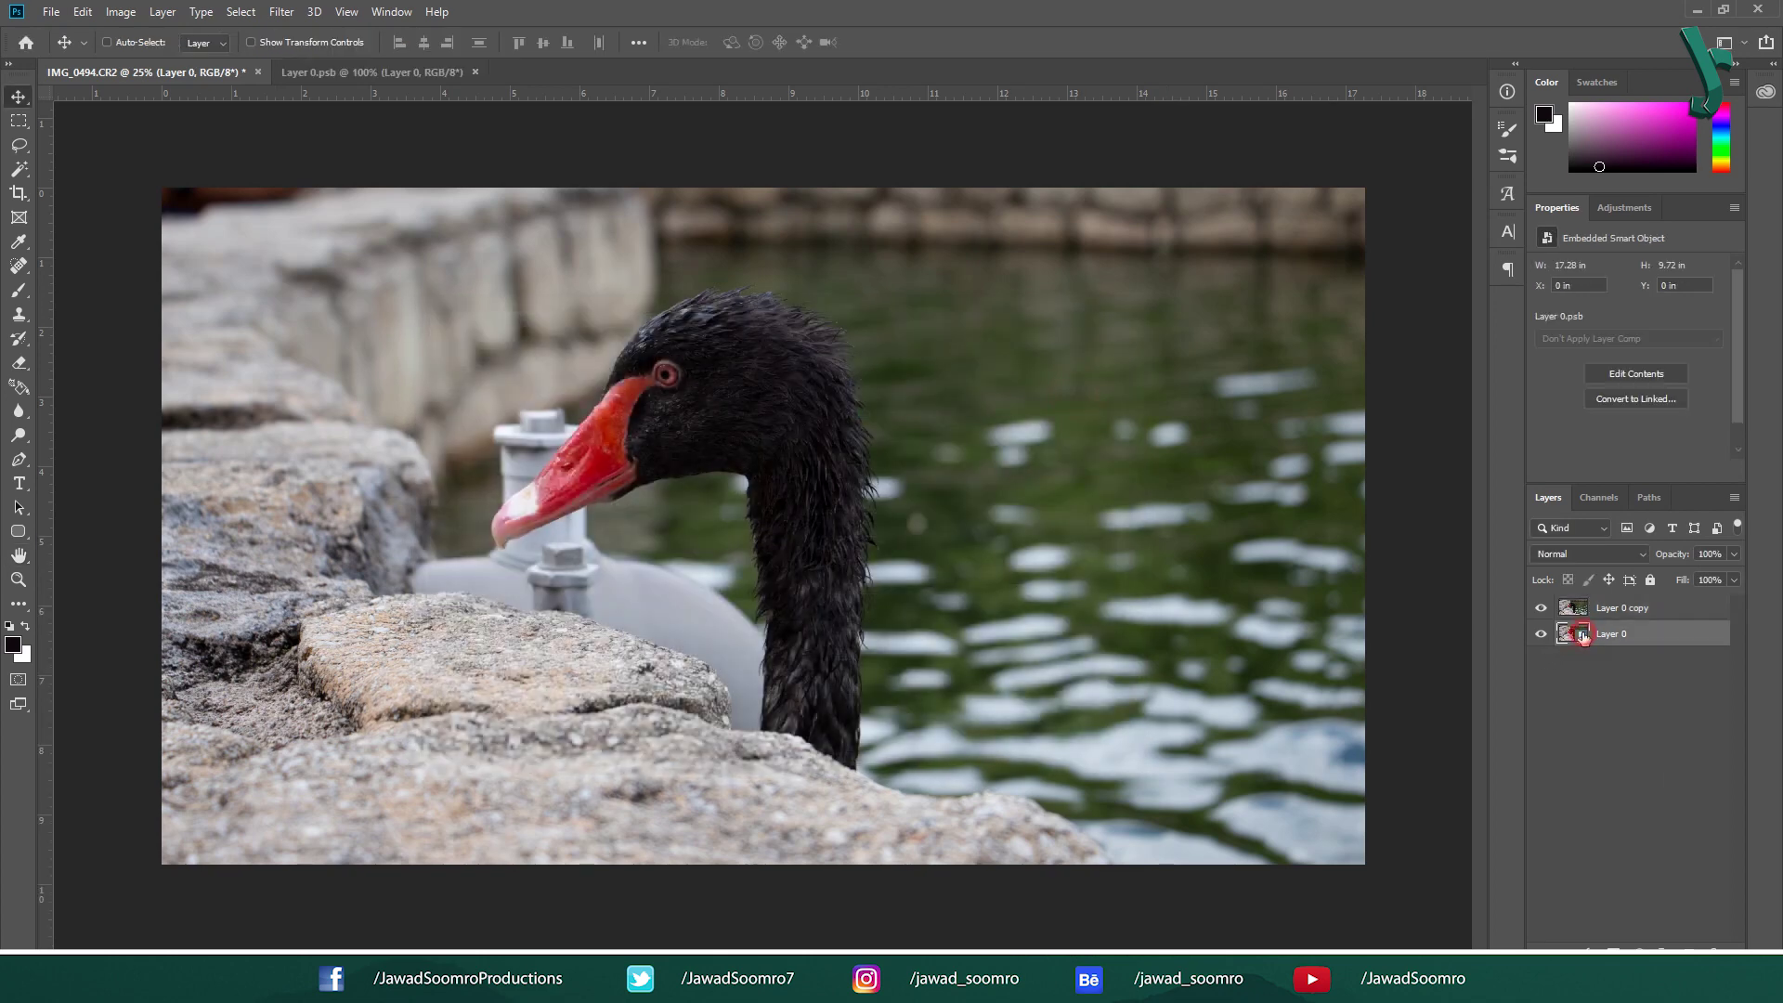
left_click(237, 72)
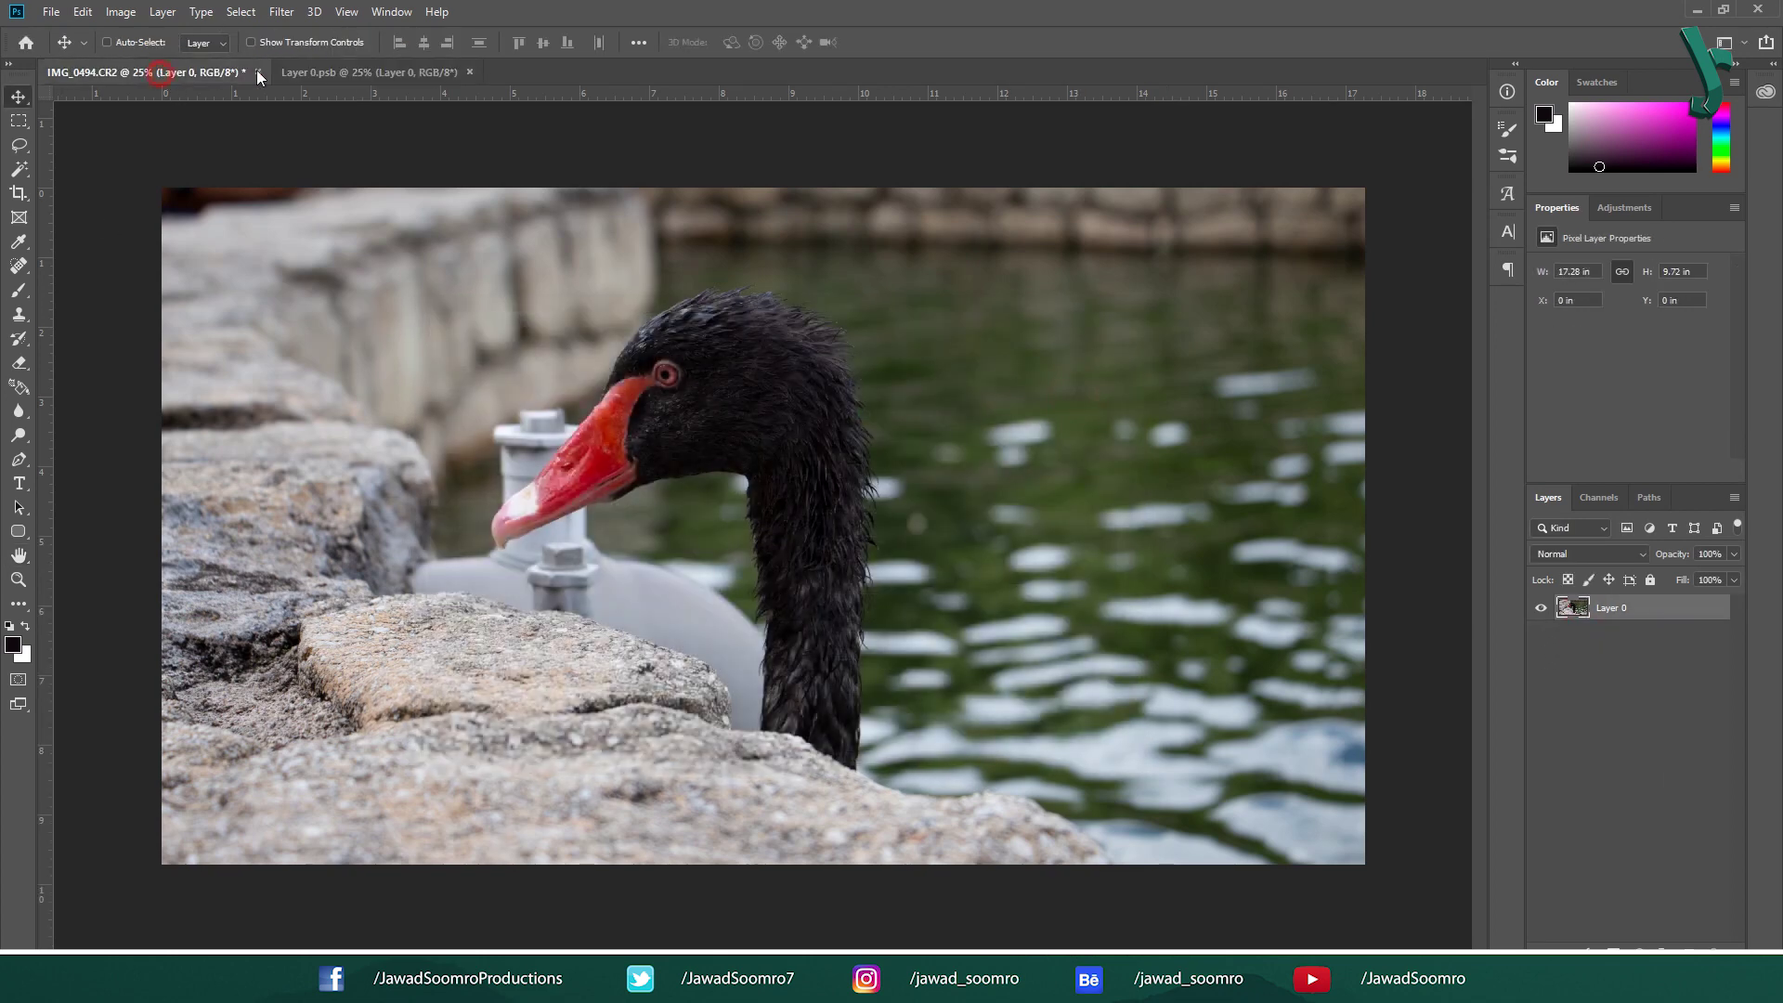
left_click(316, 71)
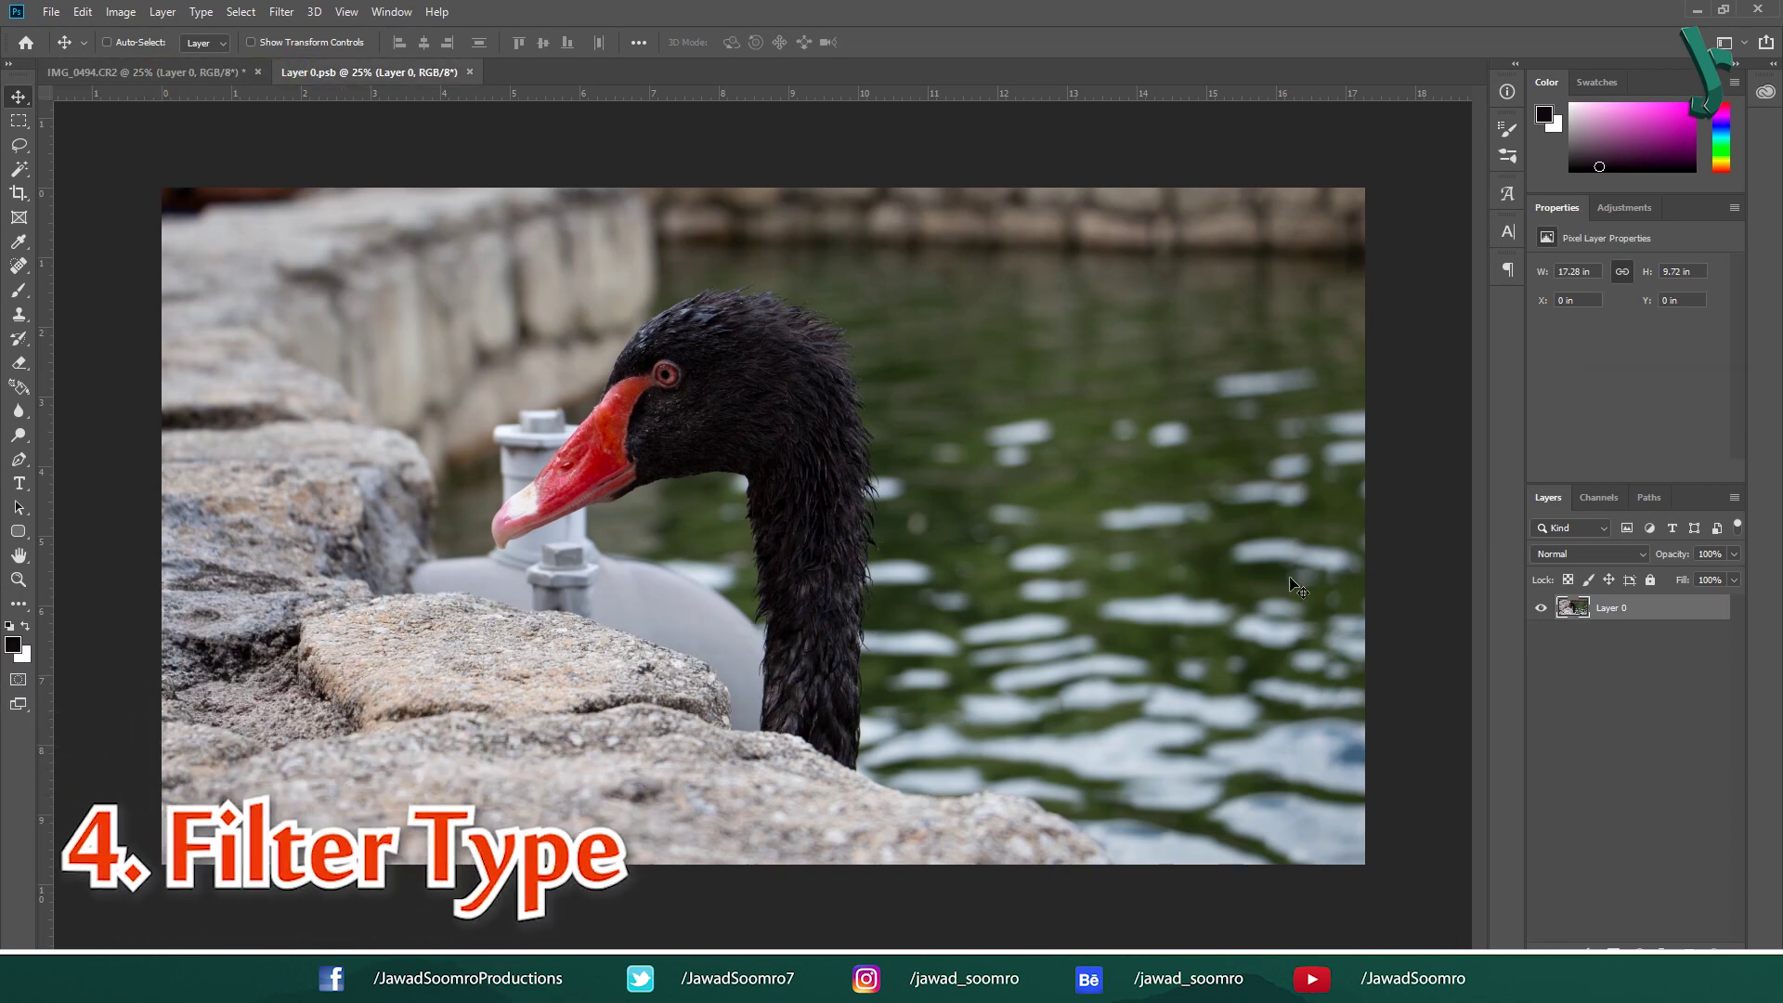
left_click(469, 72)
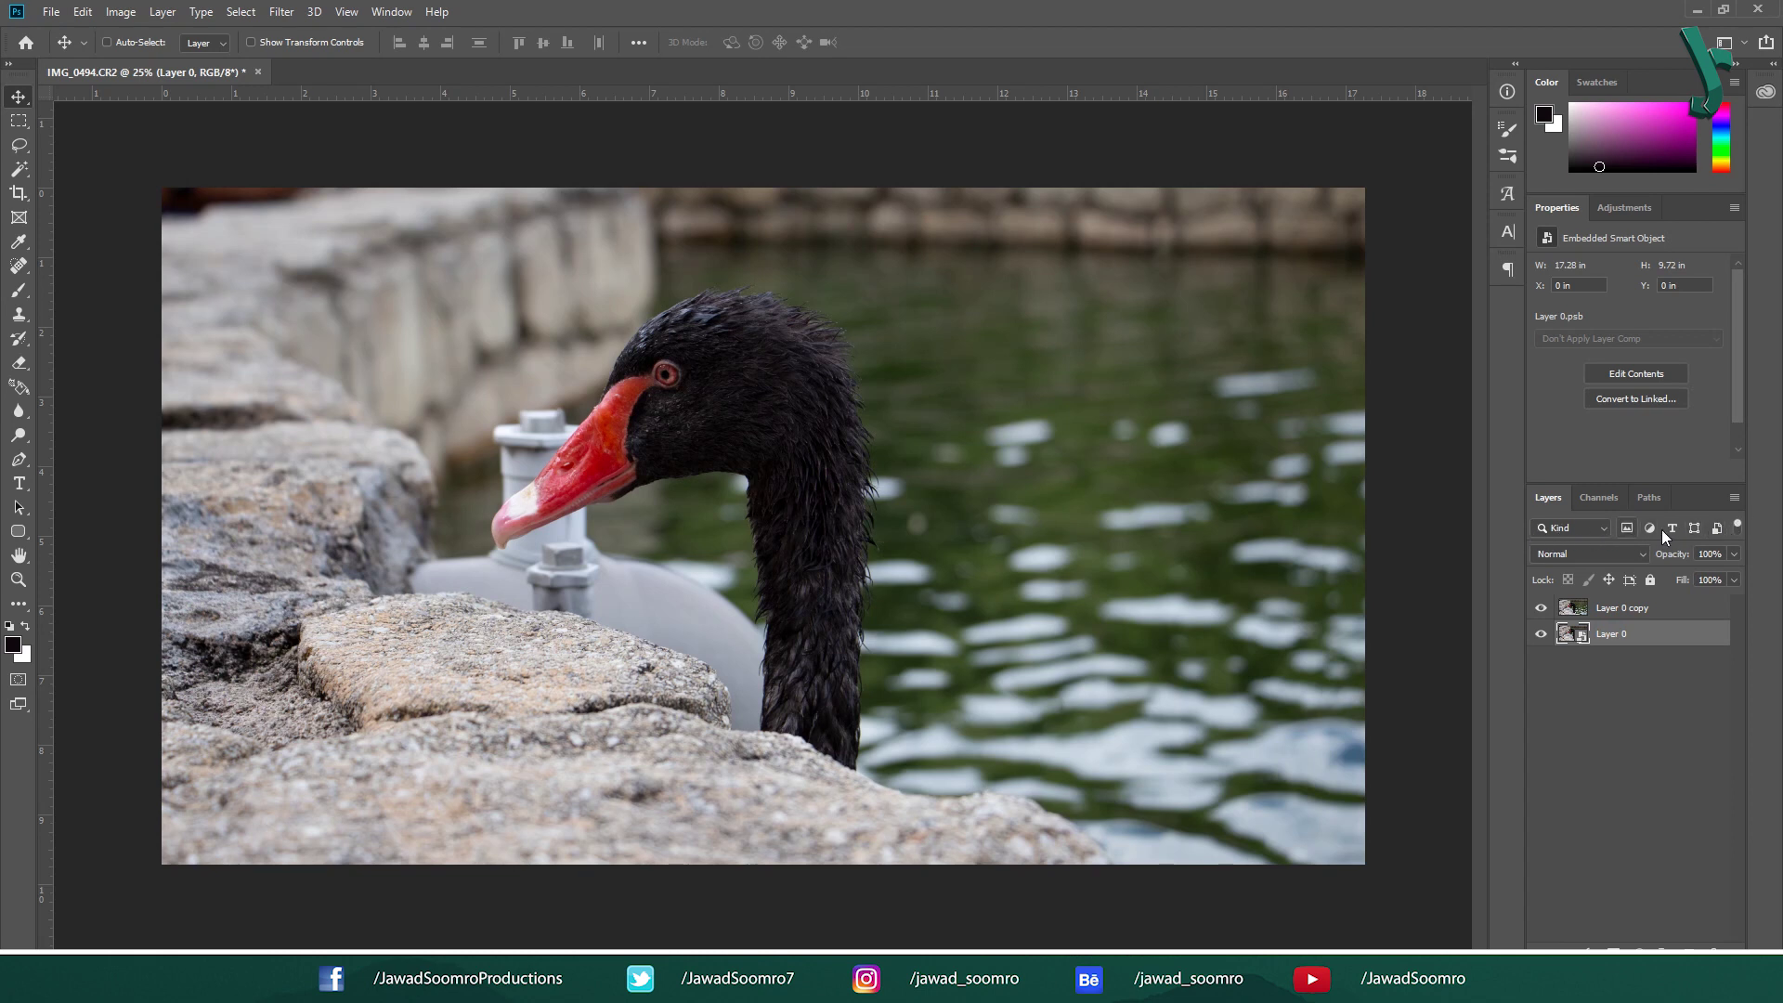
Review the layer filter types, keep filtering by Kind, and try the Smart Object filter.
left_click(1605, 529)
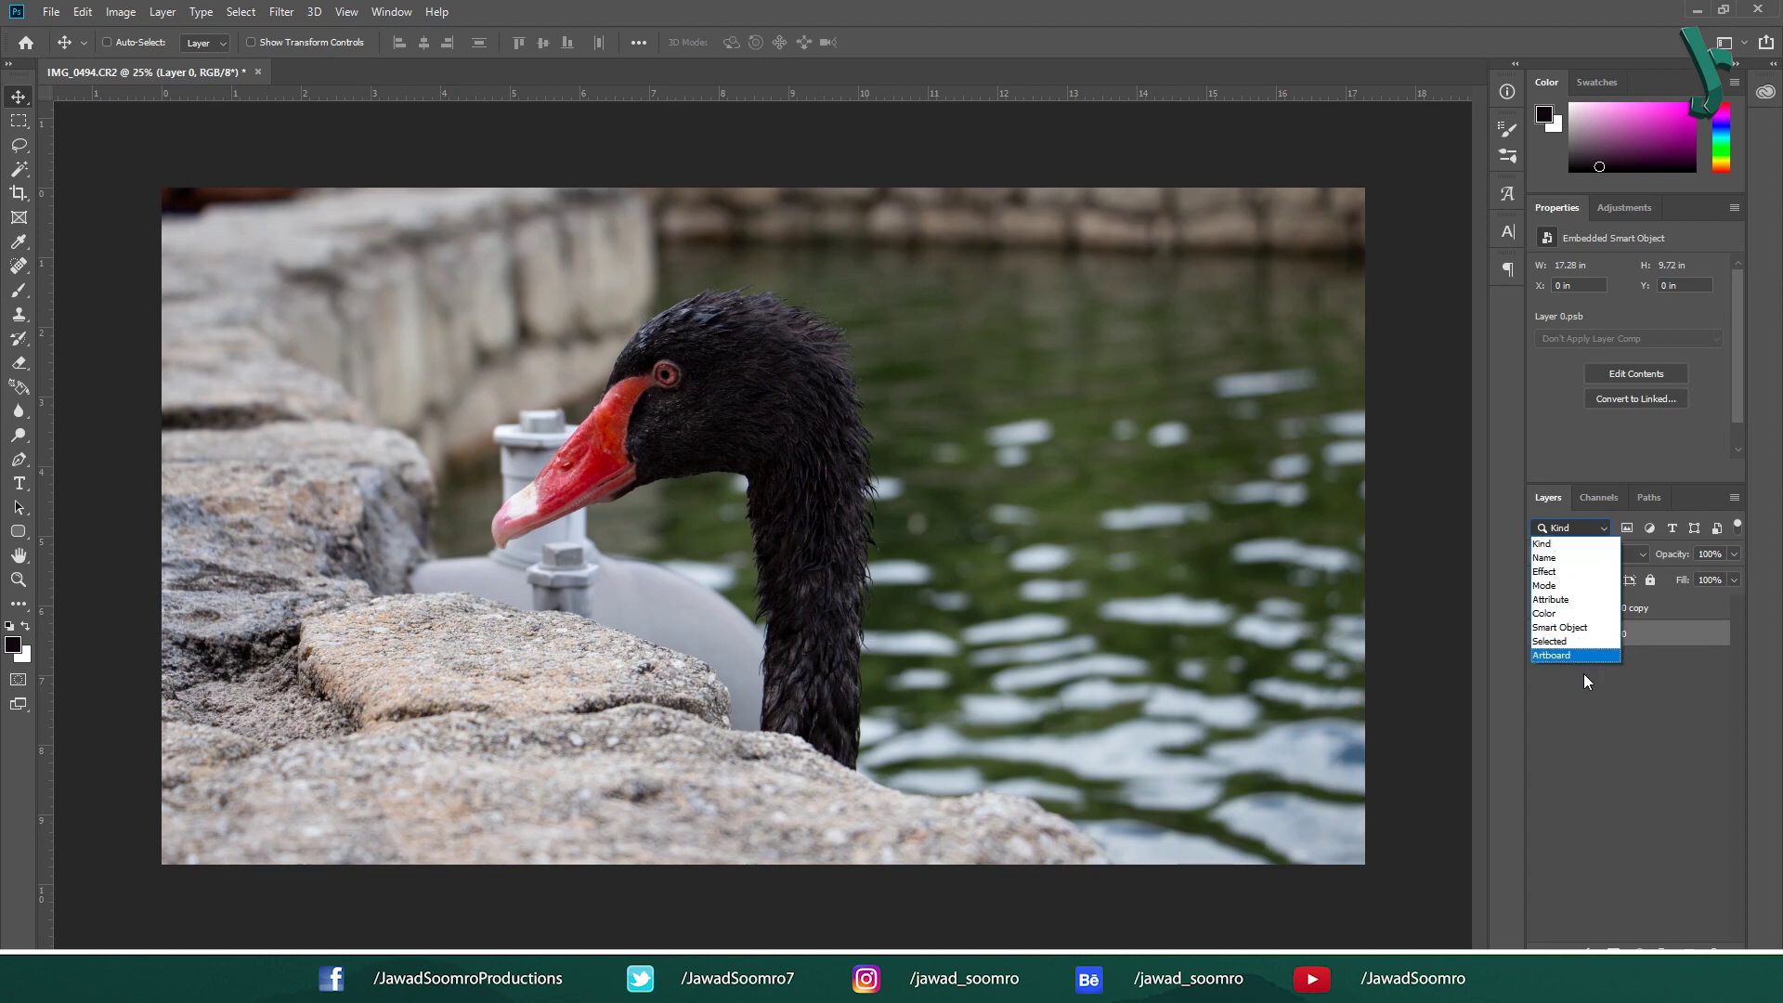
left_click(1580, 546)
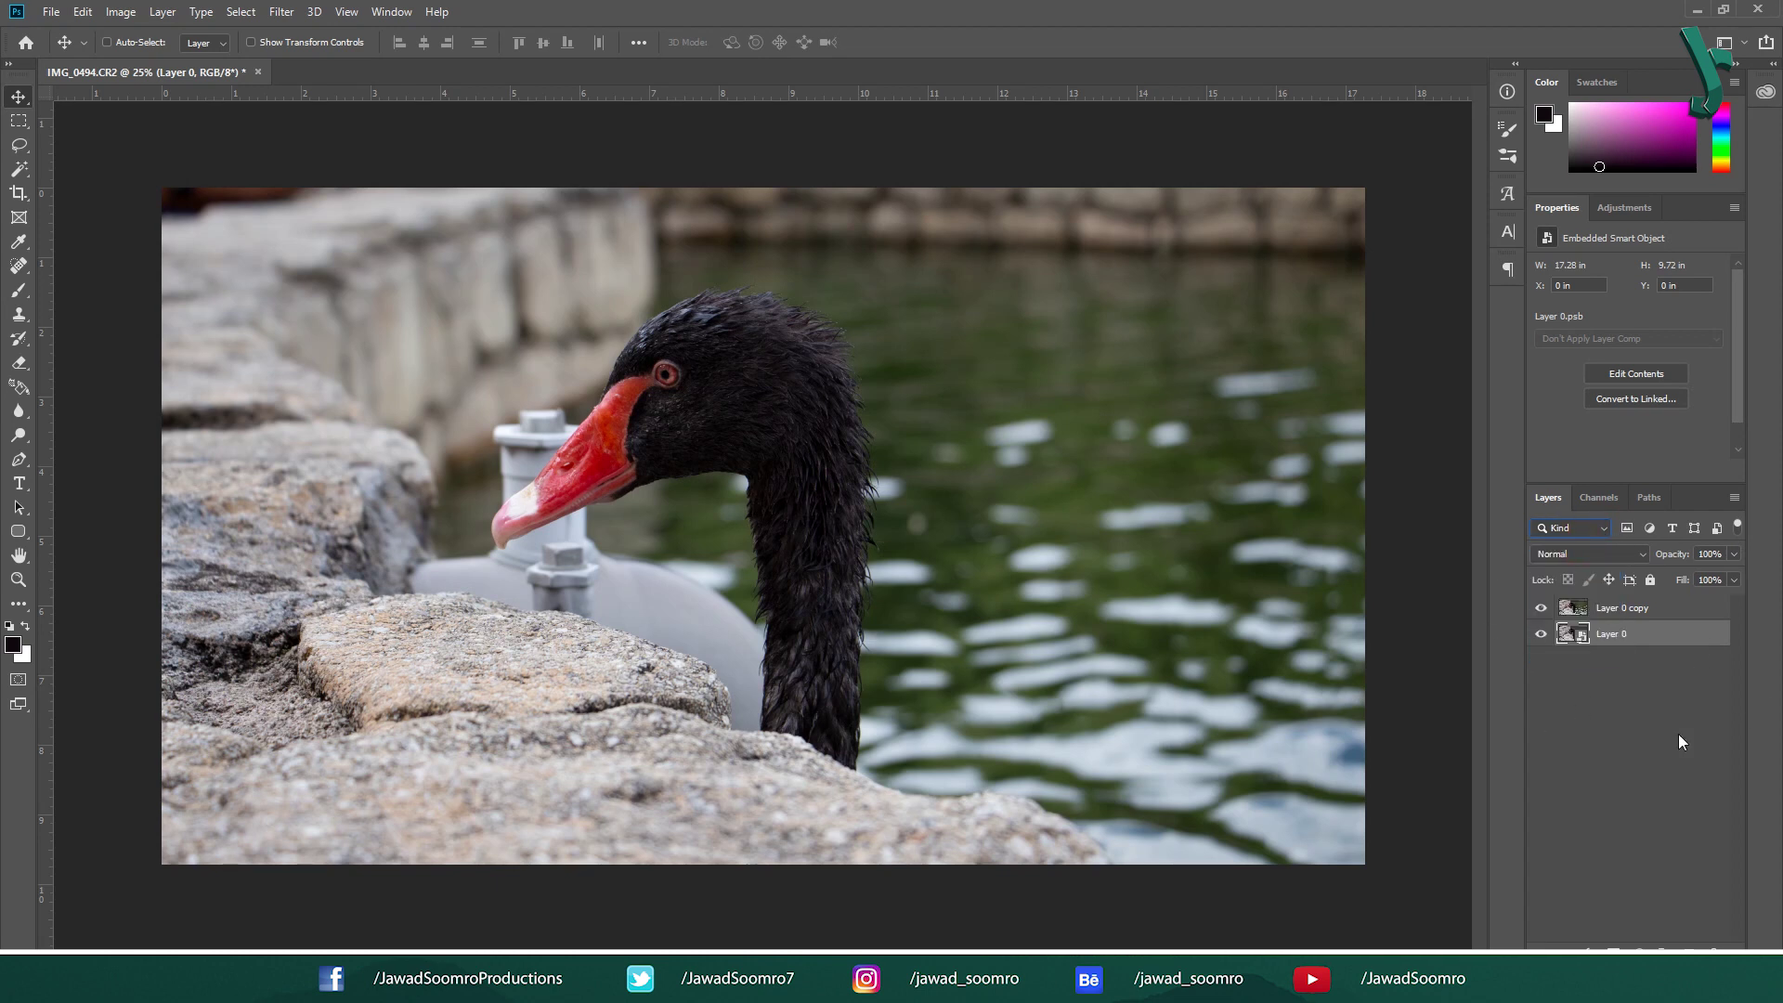
left_click(1616, 661)
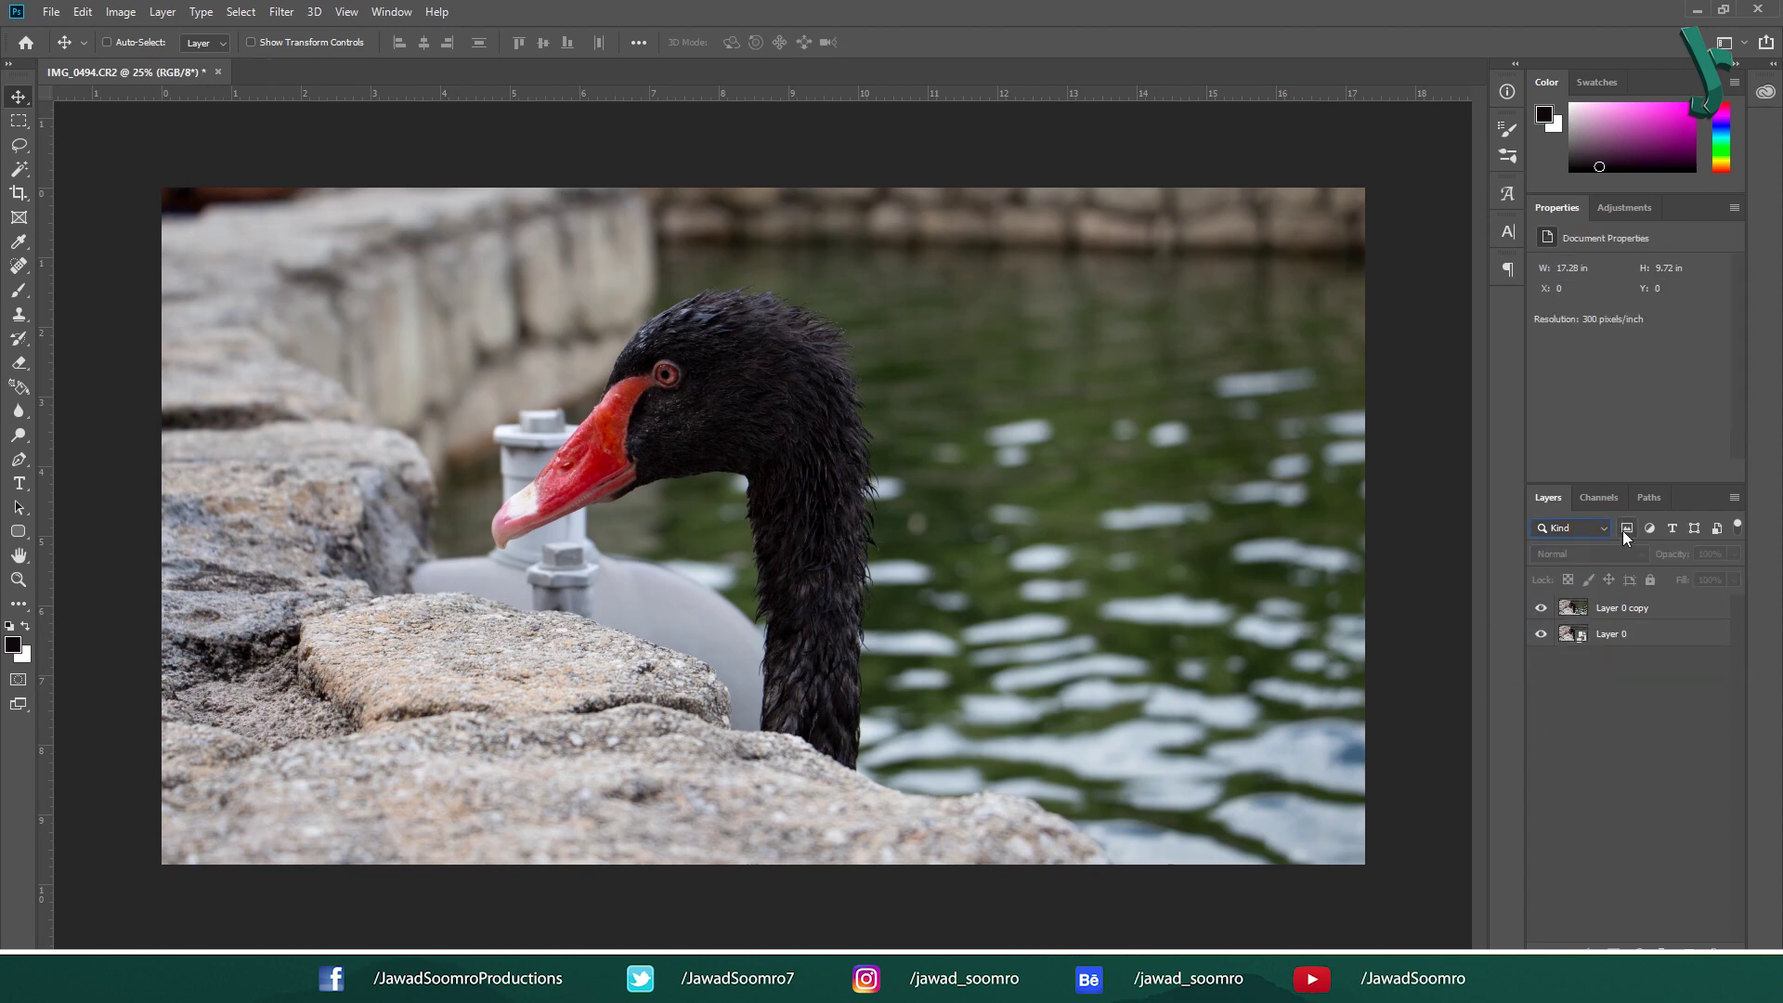
left_click(1720, 531)
left_click(1553, 837)
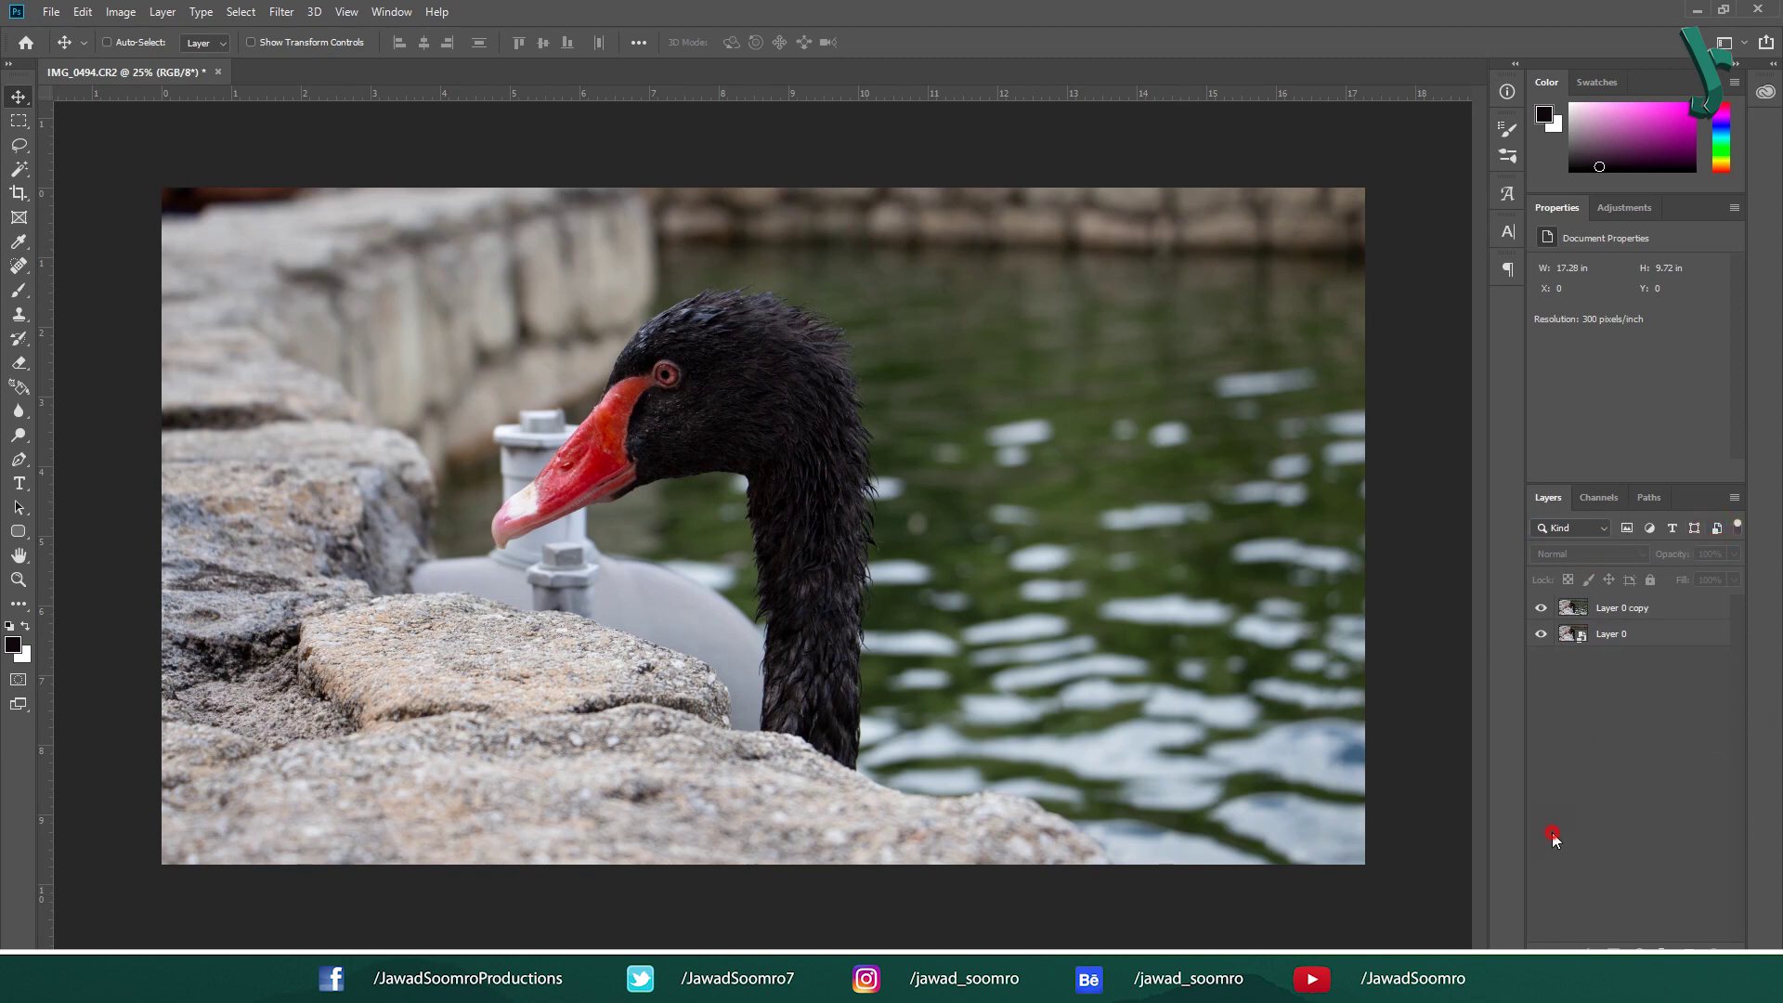
Add a pinkish-purple Solid Color fill layer and a Hue/Saturation adjustment layer with Hue +75 above the photo layers.
left_click(1643, 947)
left_click(1677, 624)
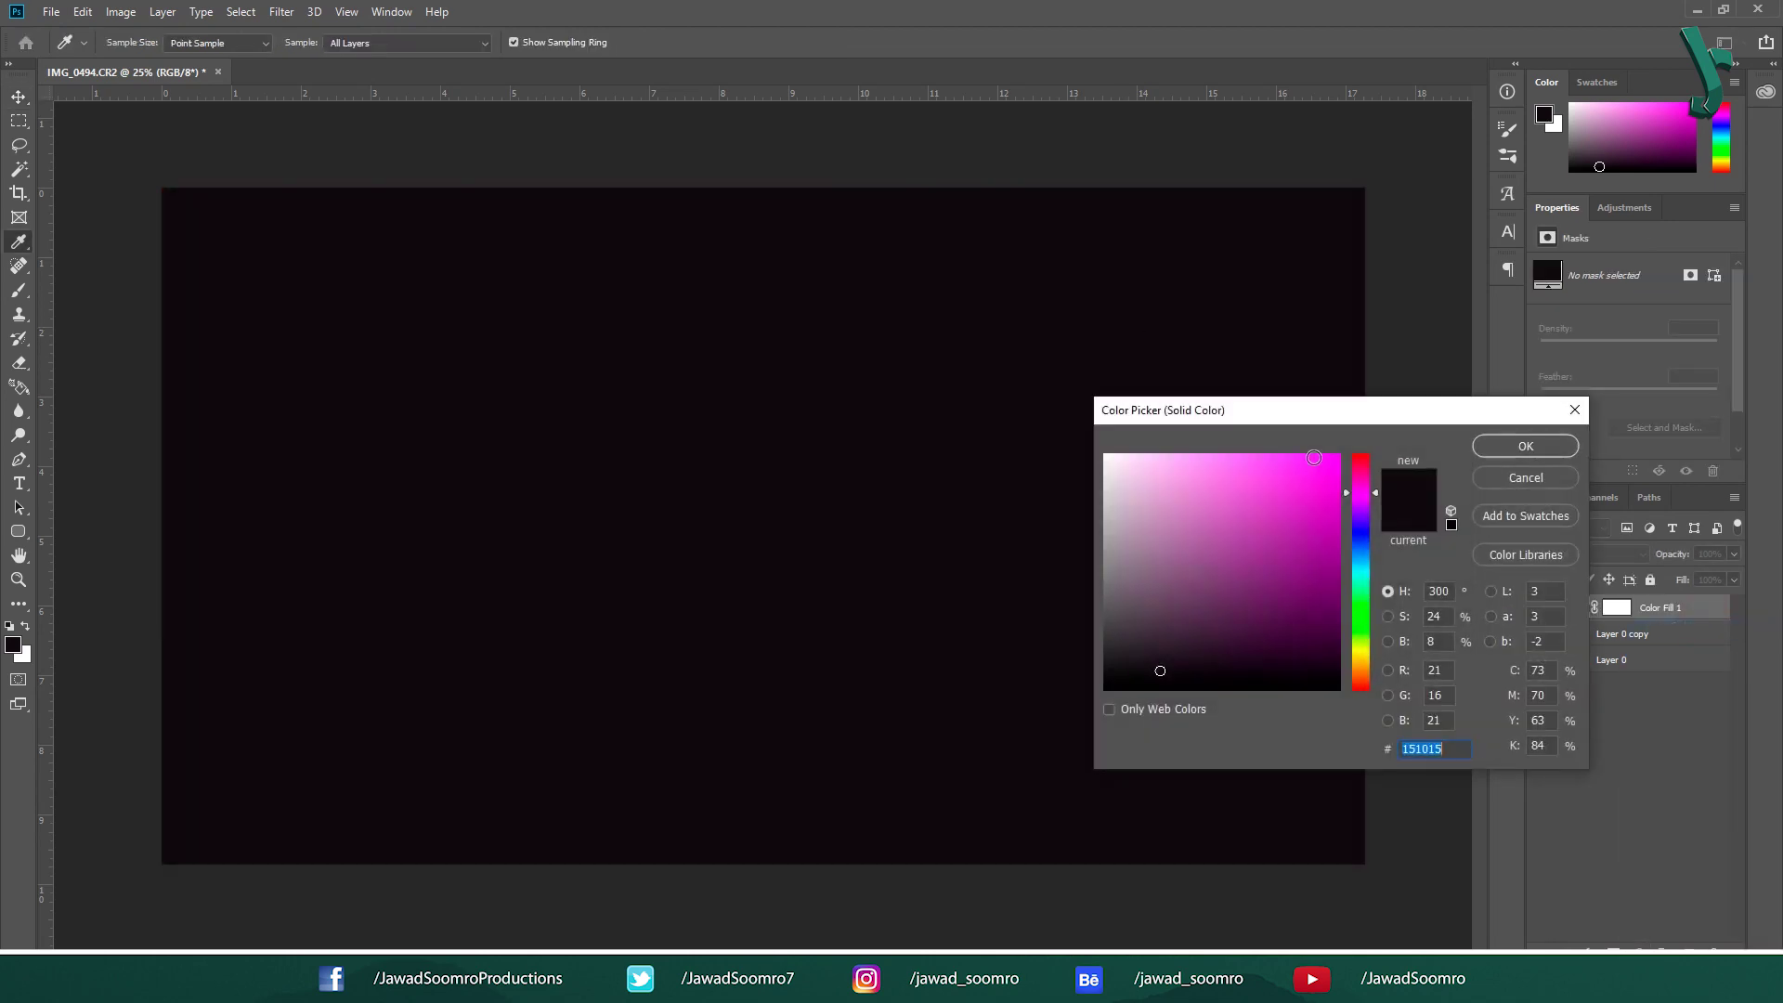
left_click(1229, 535)
left_click(1524, 445)
left_click(1645, 946)
left_click(1685, 770)
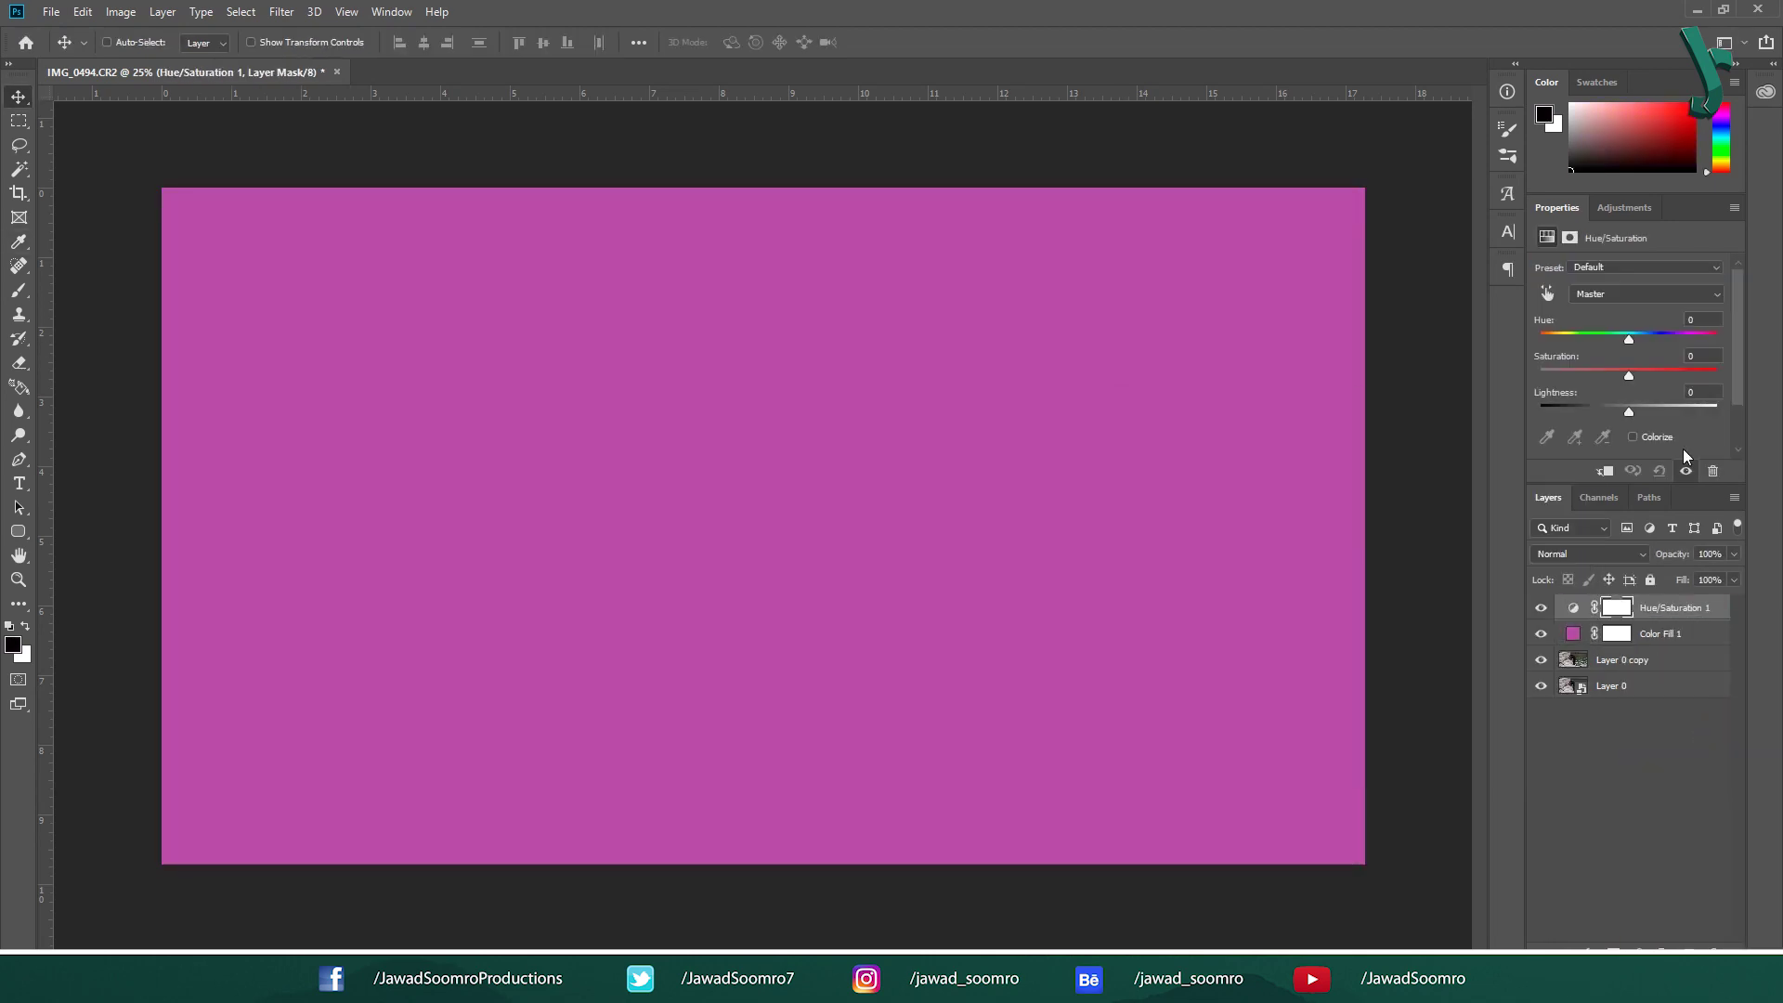
Add a Curves adjustment layer with a reshaped curve and a Levels adjustment layer above it.
left_click(1645, 946)
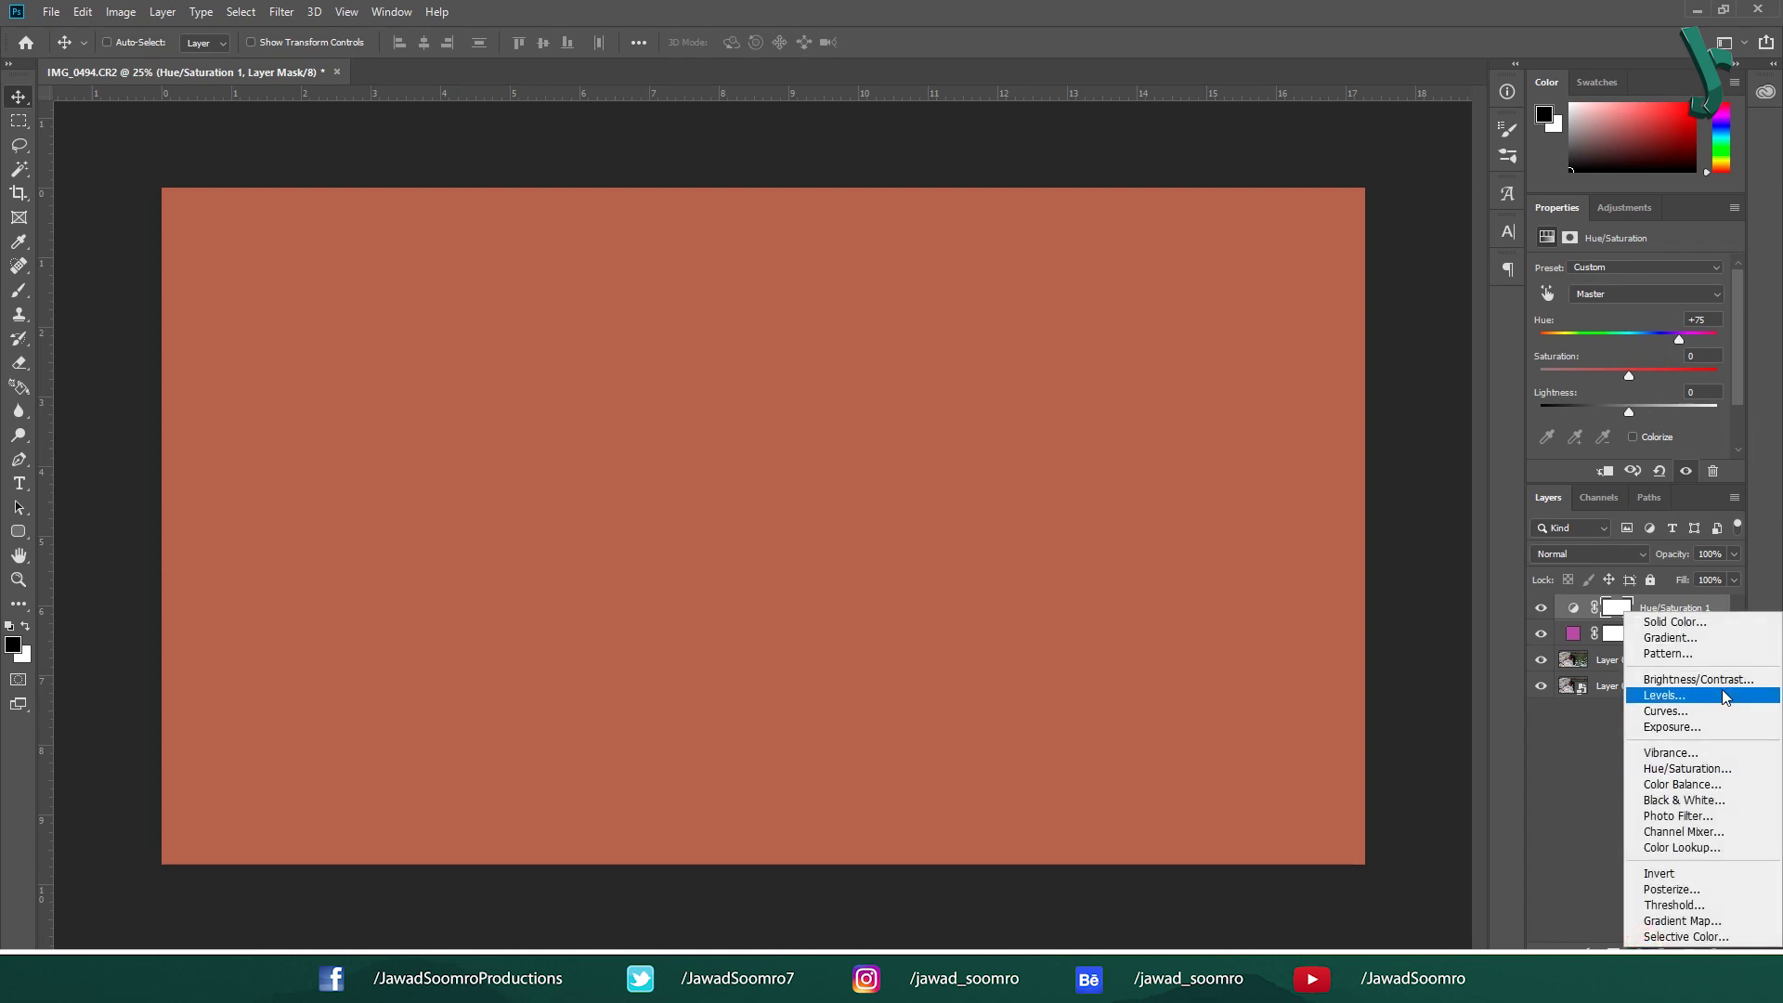
left_click(1671, 722)
left_click_drag(1641, 386, 1672, 403)
left_click(1645, 946)
left_click(1716, 707)
Add a "Lorem Ipsum" text layer on the canvas and color its text white.
left_click(24, 484)
left_click(582, 519)
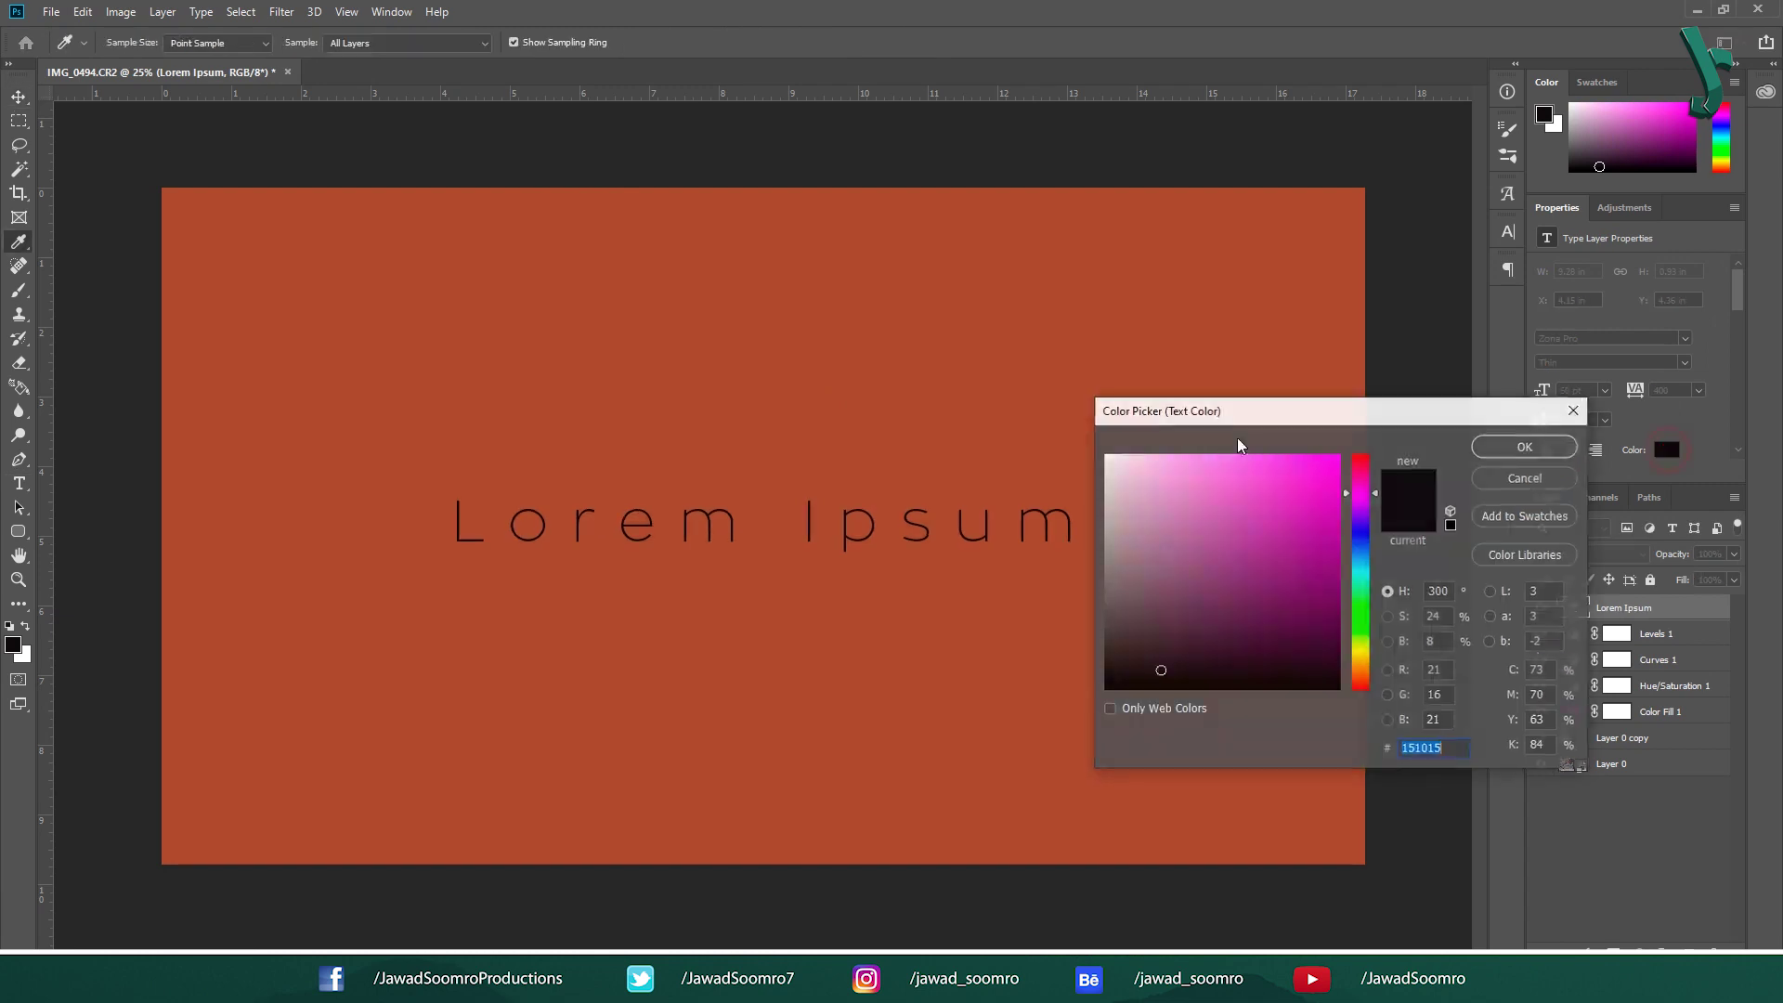
left_click(1105, 455)
left_click(1500, 448)
Filter the layer list by Kind, trying the pixel, adjustment and type filters and ending with only Smart Objects shown.
left_click(1562, 529)
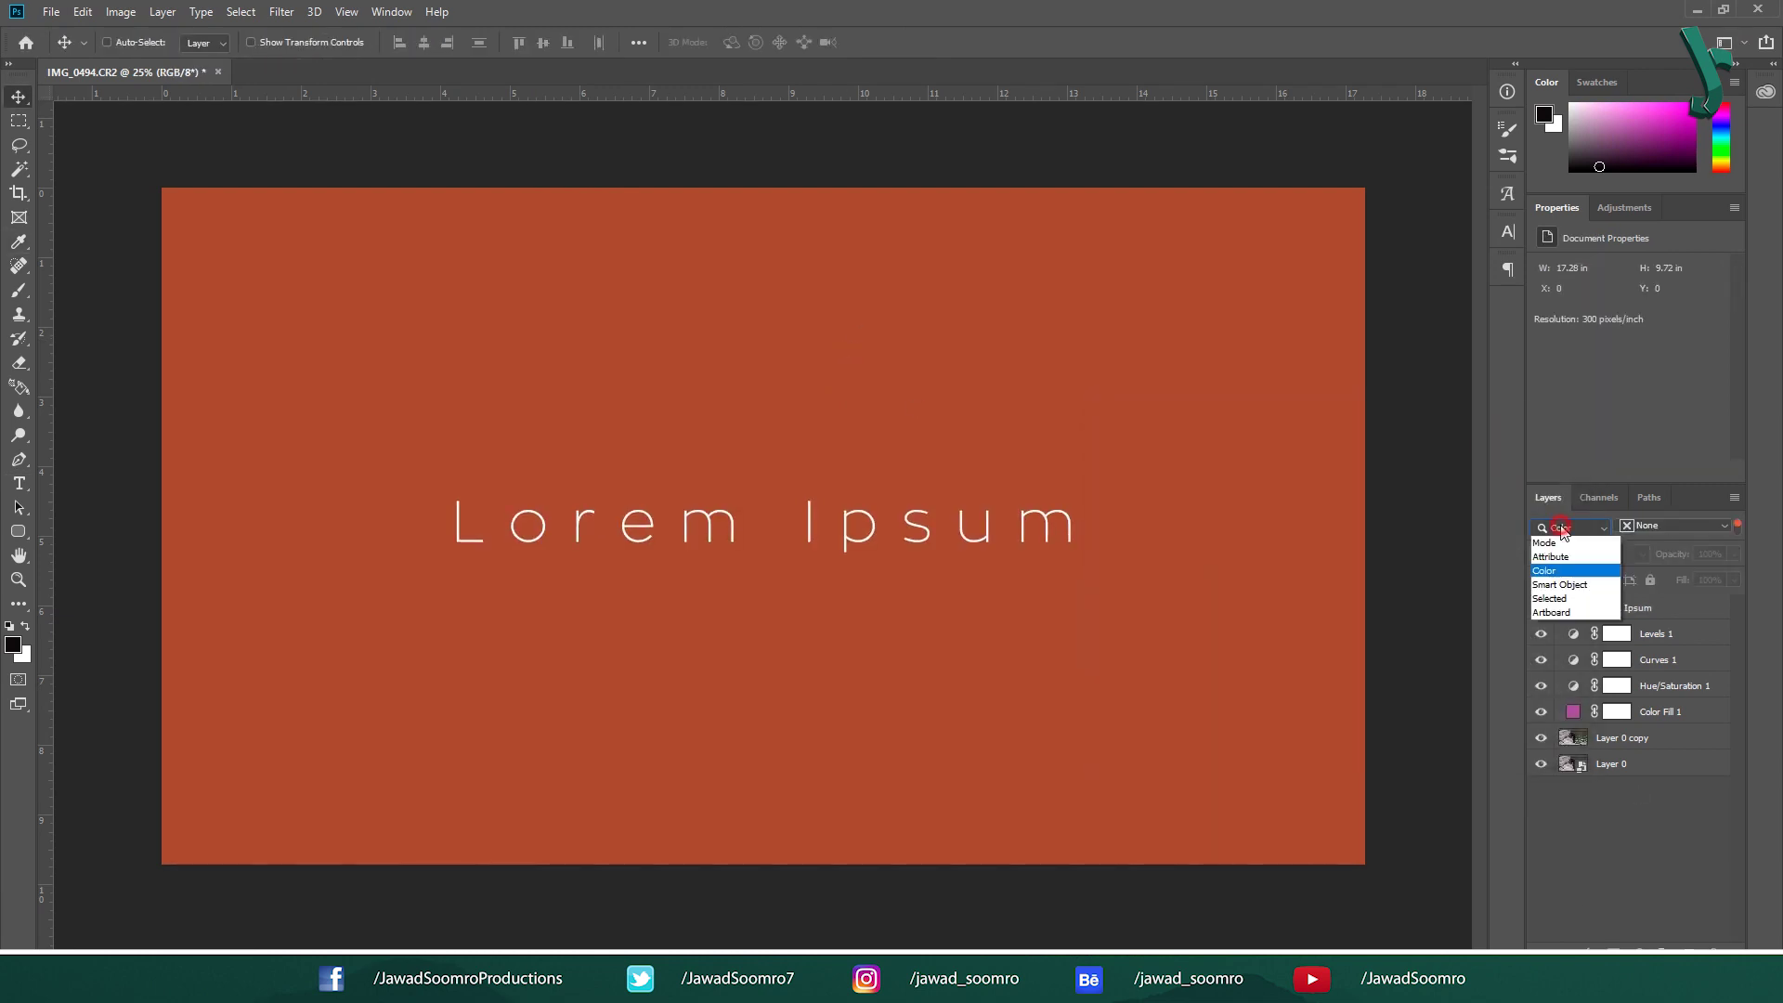
left_click(1562, 539)
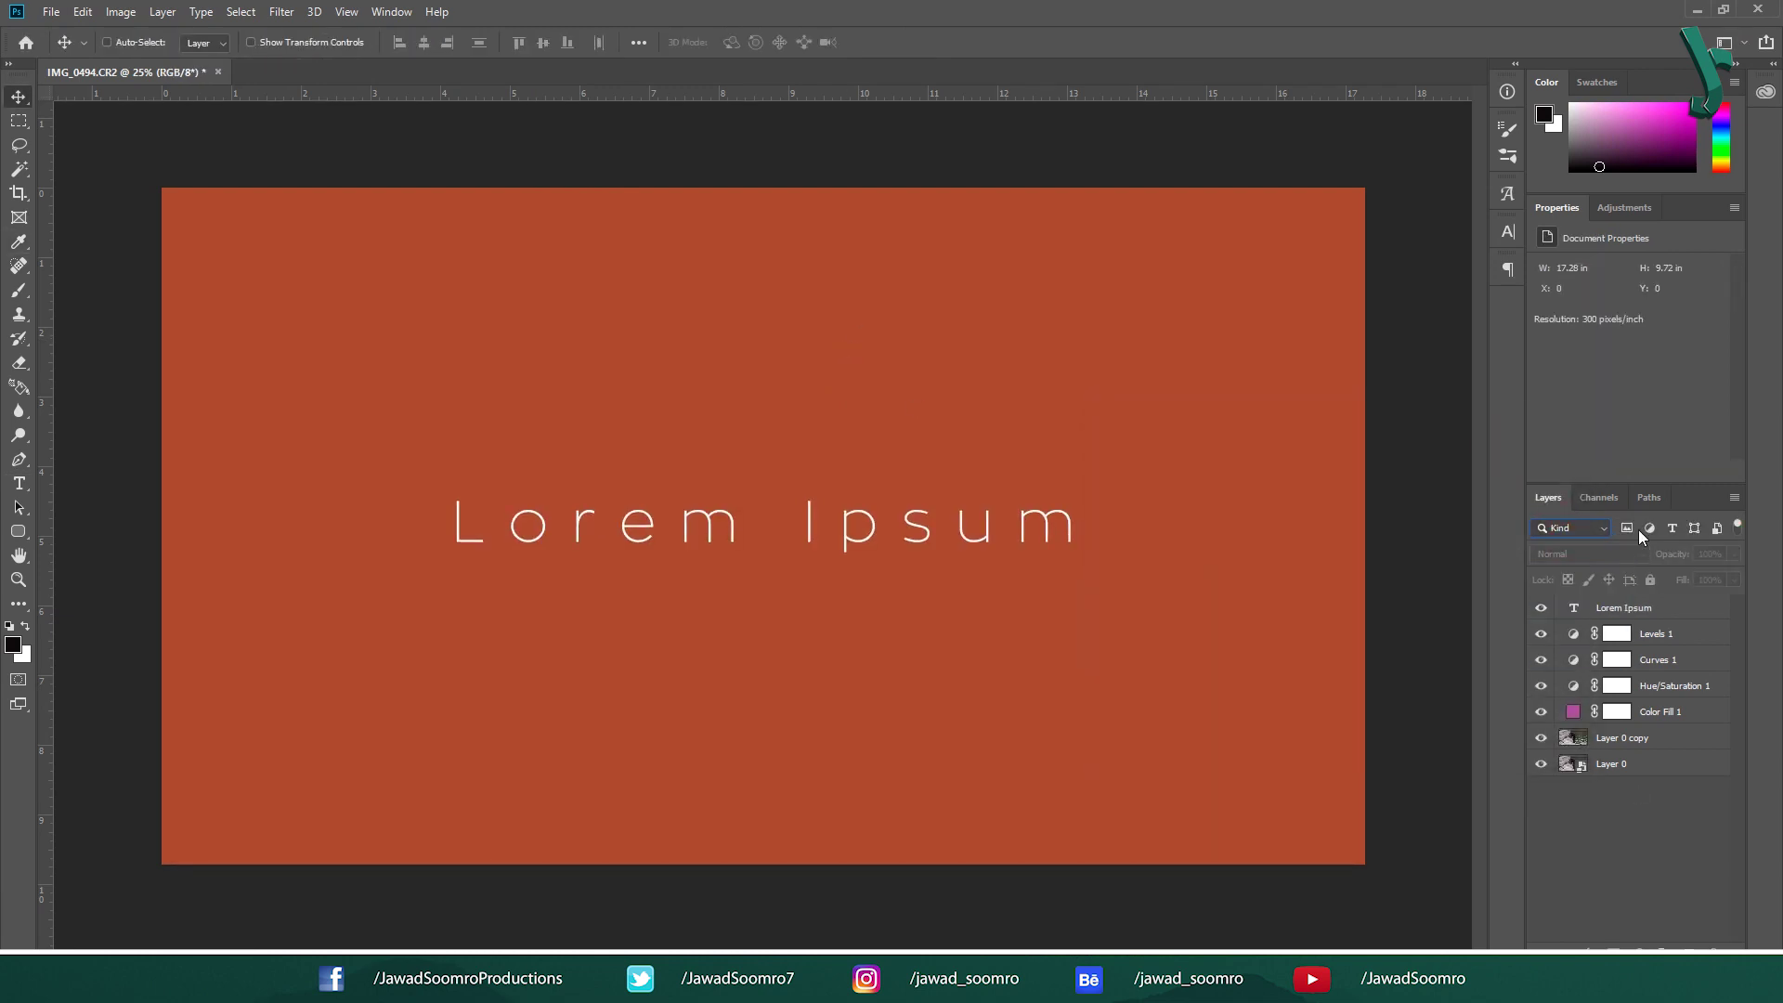
left_click(1633, 529)
left_click(1648, 529)
left_click(1671, 528)
left_click(1716, 528)
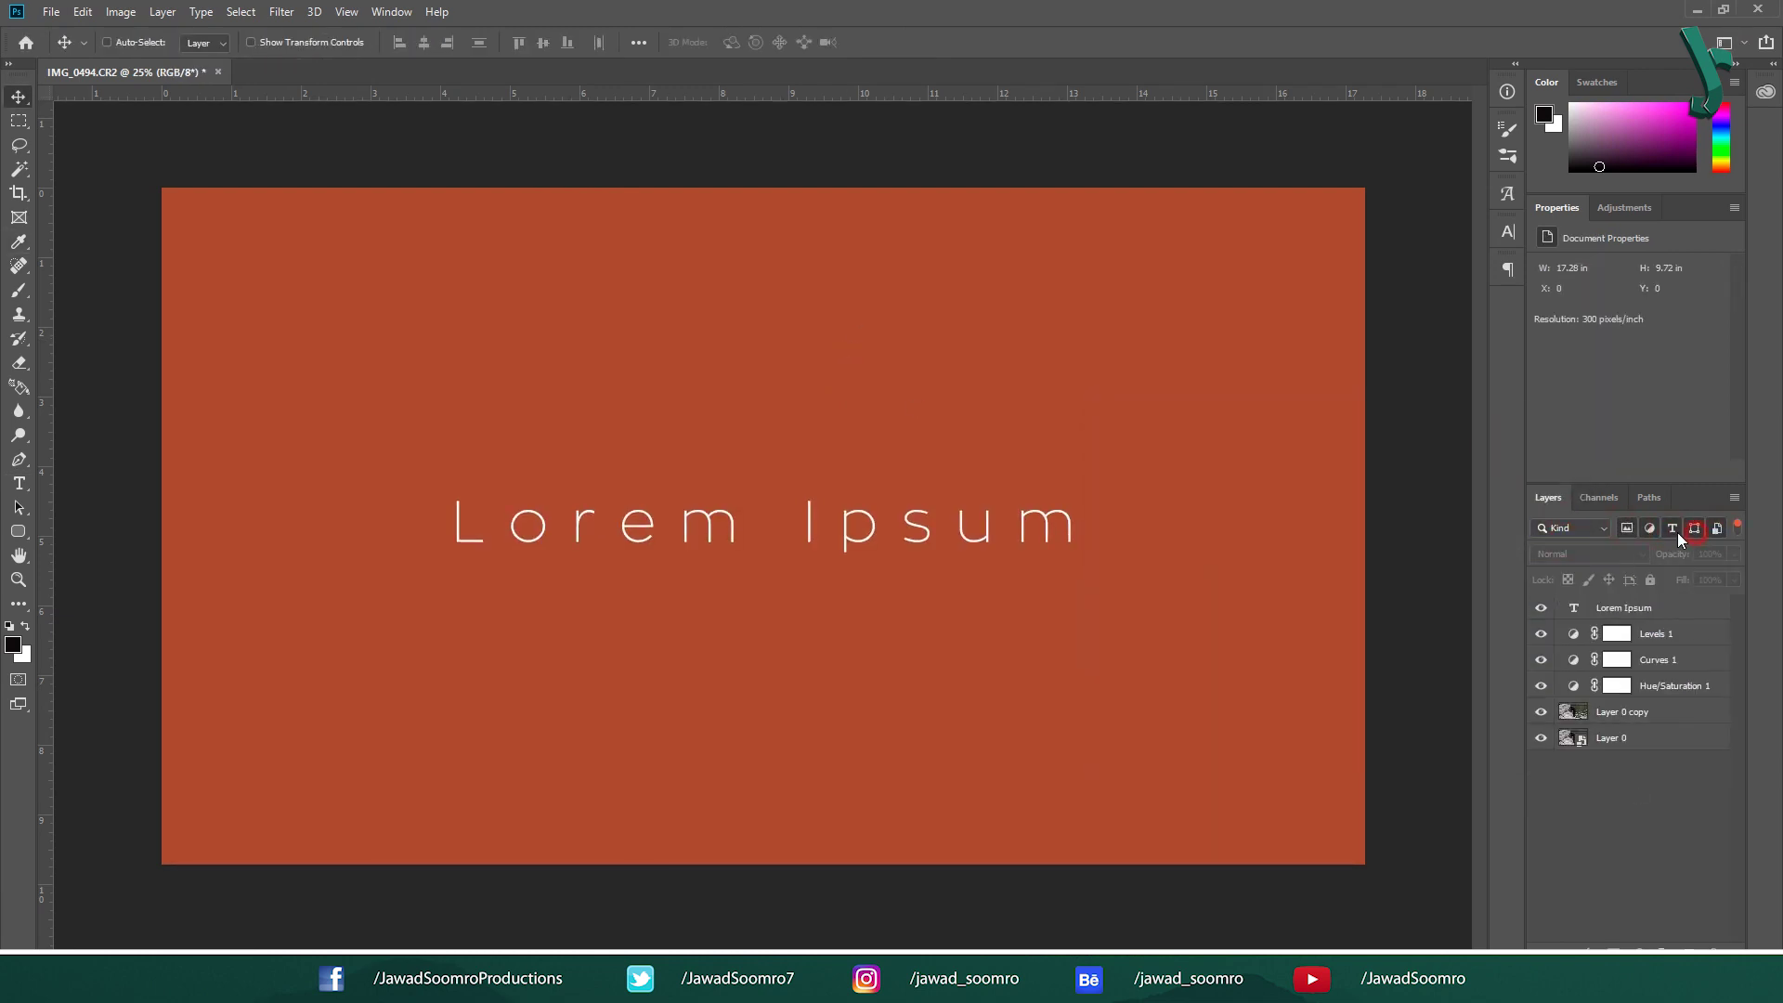
left_click(1672, 528)
left_click(1649, 528)
left_click(1626, 528)
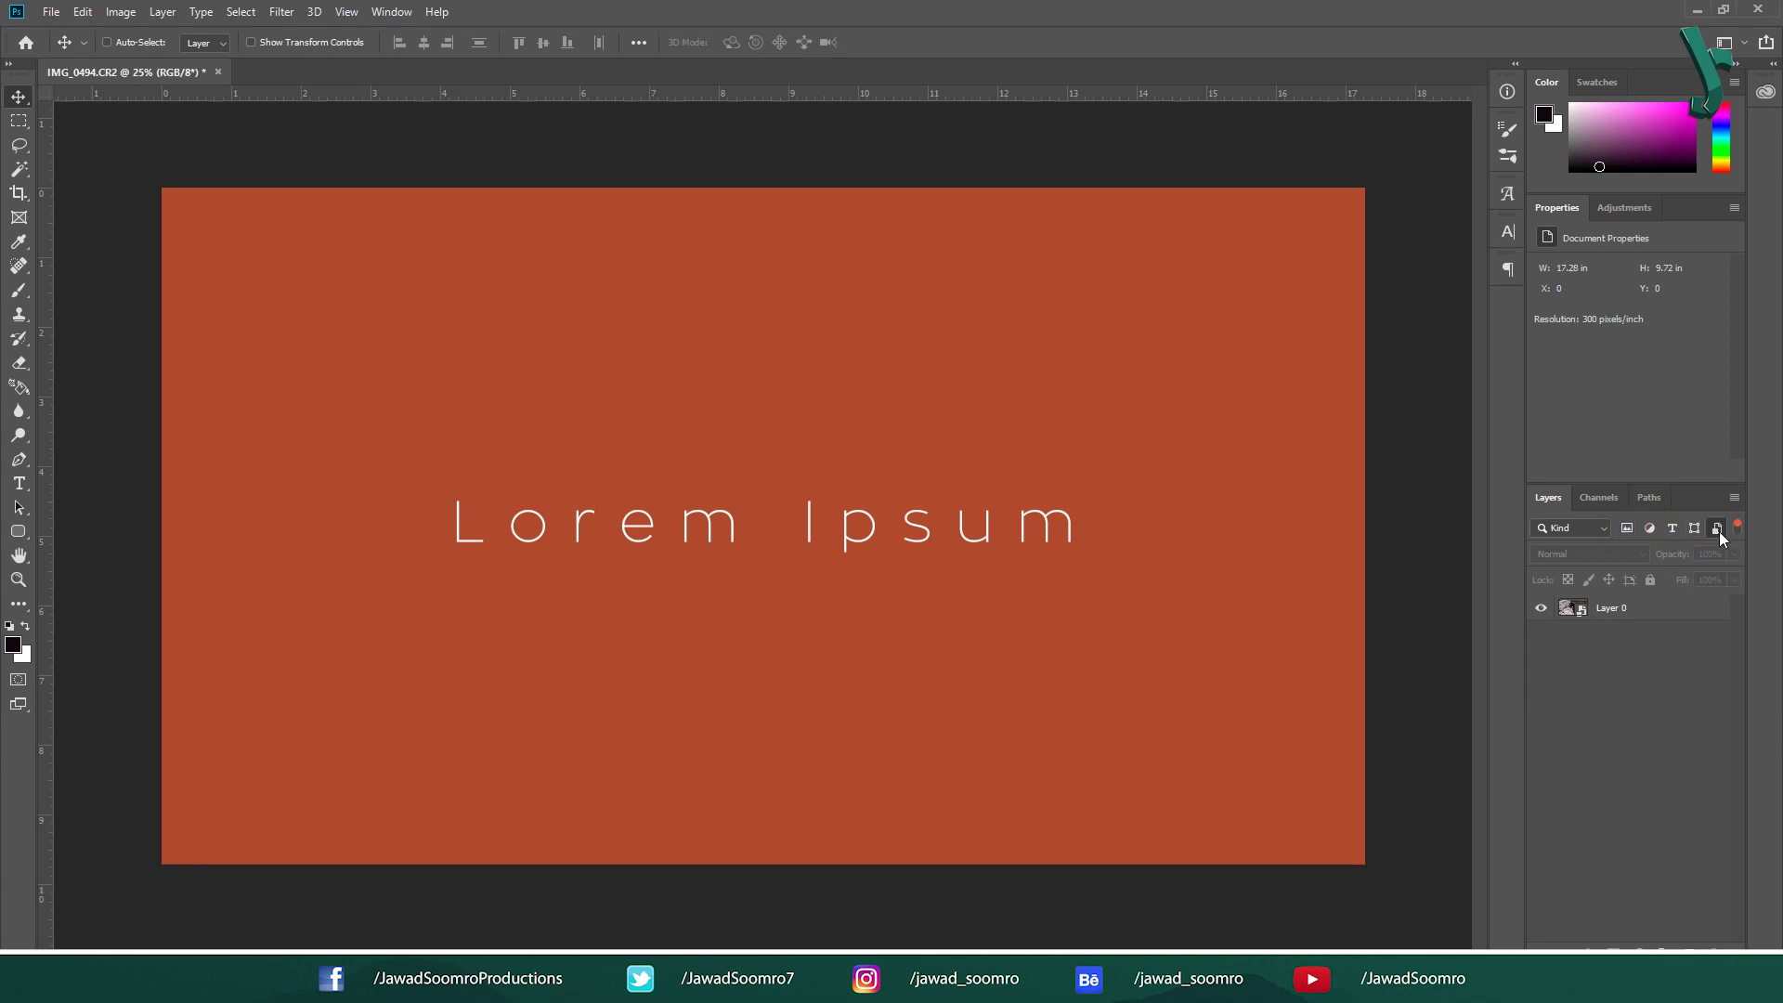
Cycle through the pixel, adjustment, type, shape and Smart Object layer filters one at a time to compare which layers each one lists.
left_click(1717, 530)
left_click(1626, 528)
left_click(1626, 529)
left_click(1650, 528)
left_click(1650, 528)
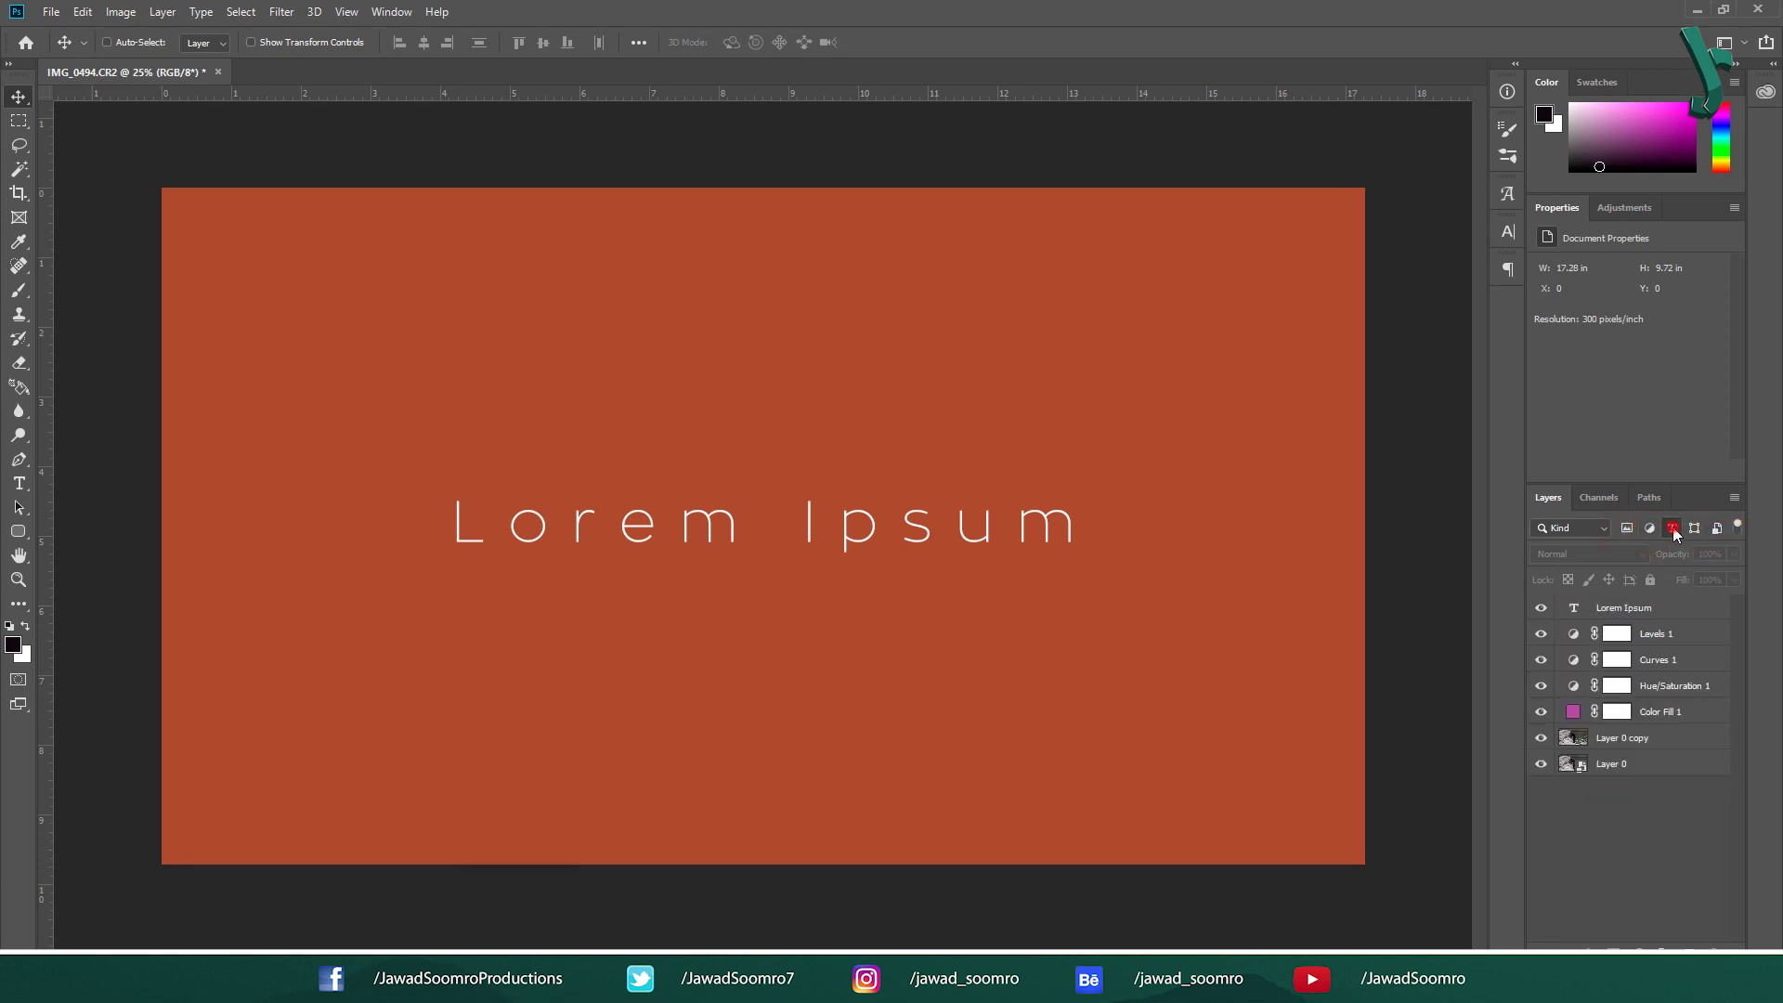
left_click(1671, 528)
left_click(1671, 529)
left_click(1695, 529)
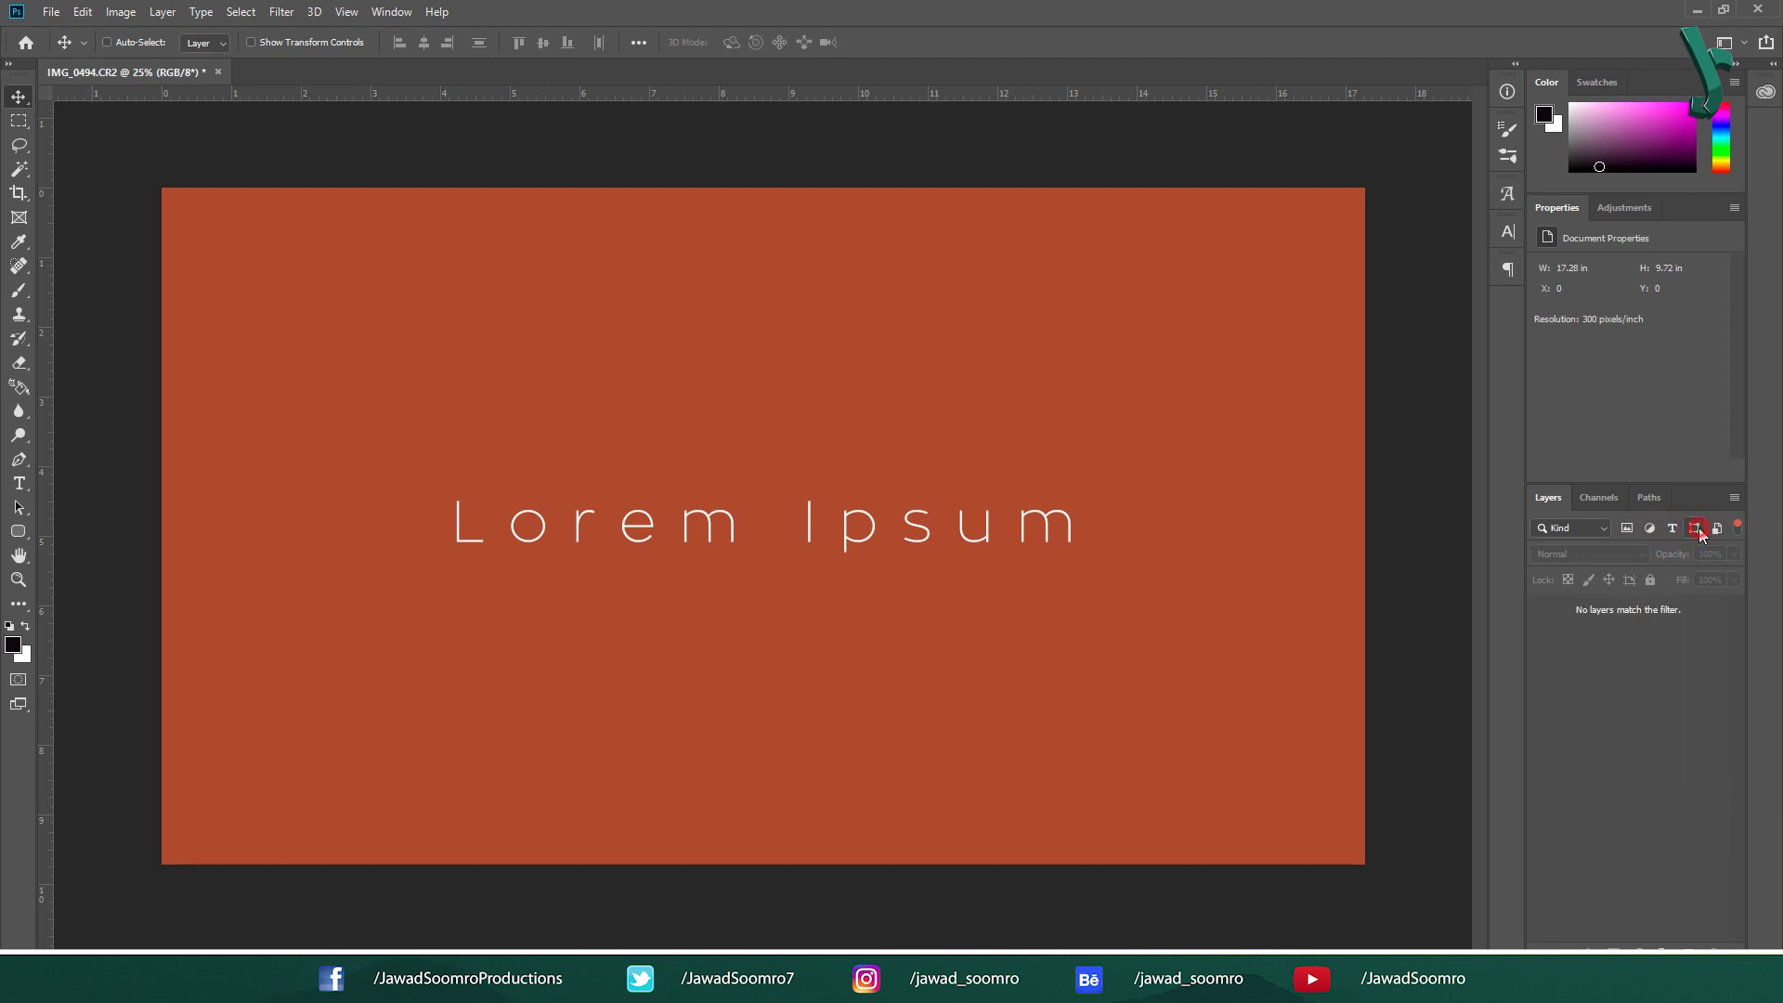
left_click(1696, 529)
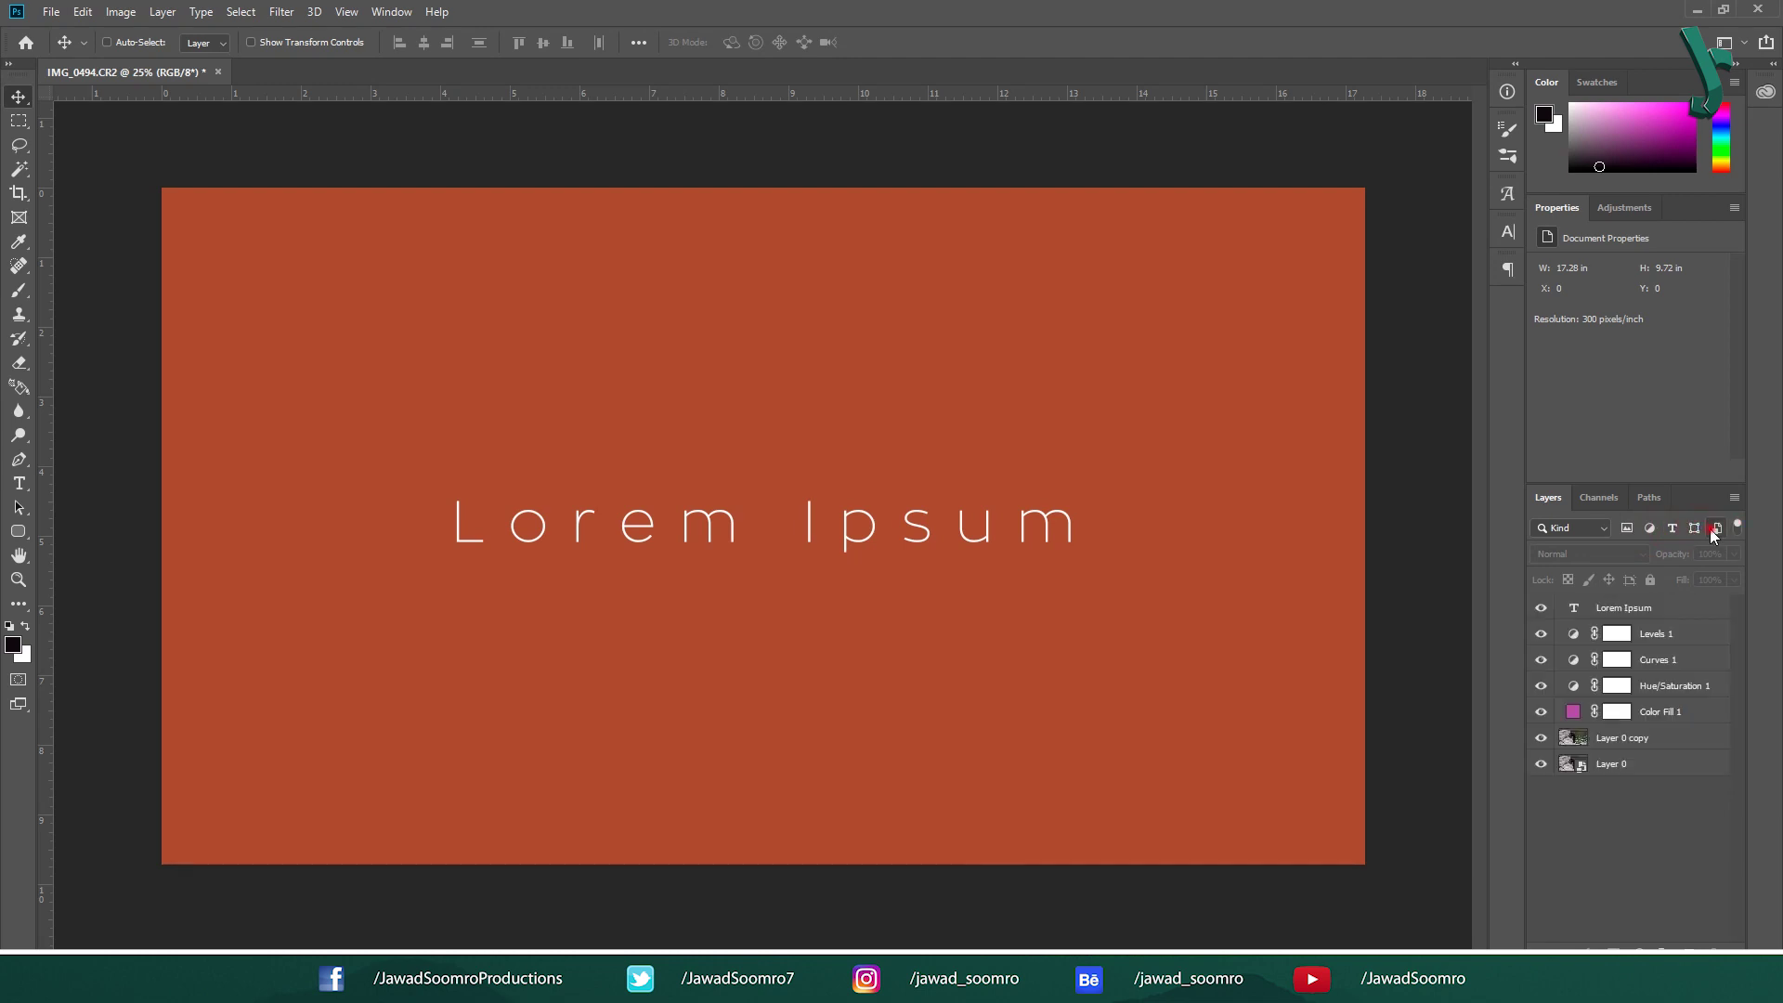
left_click(1711, 529)
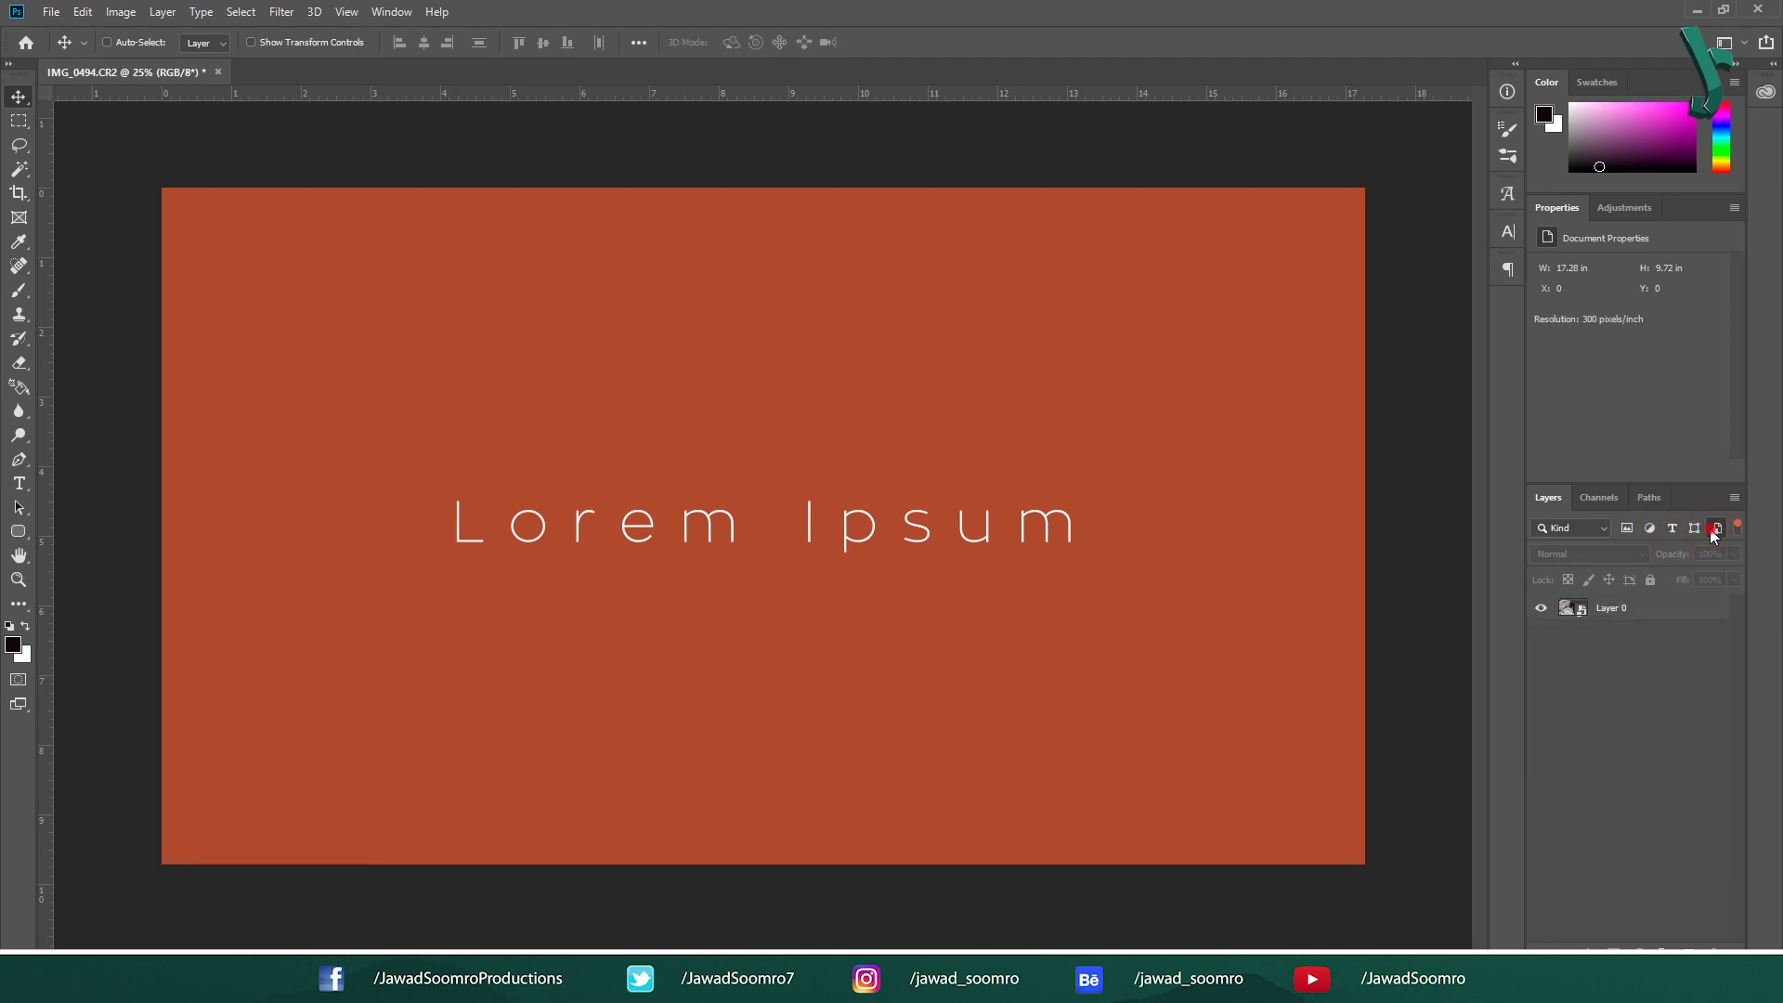
left_click(1713, 530)
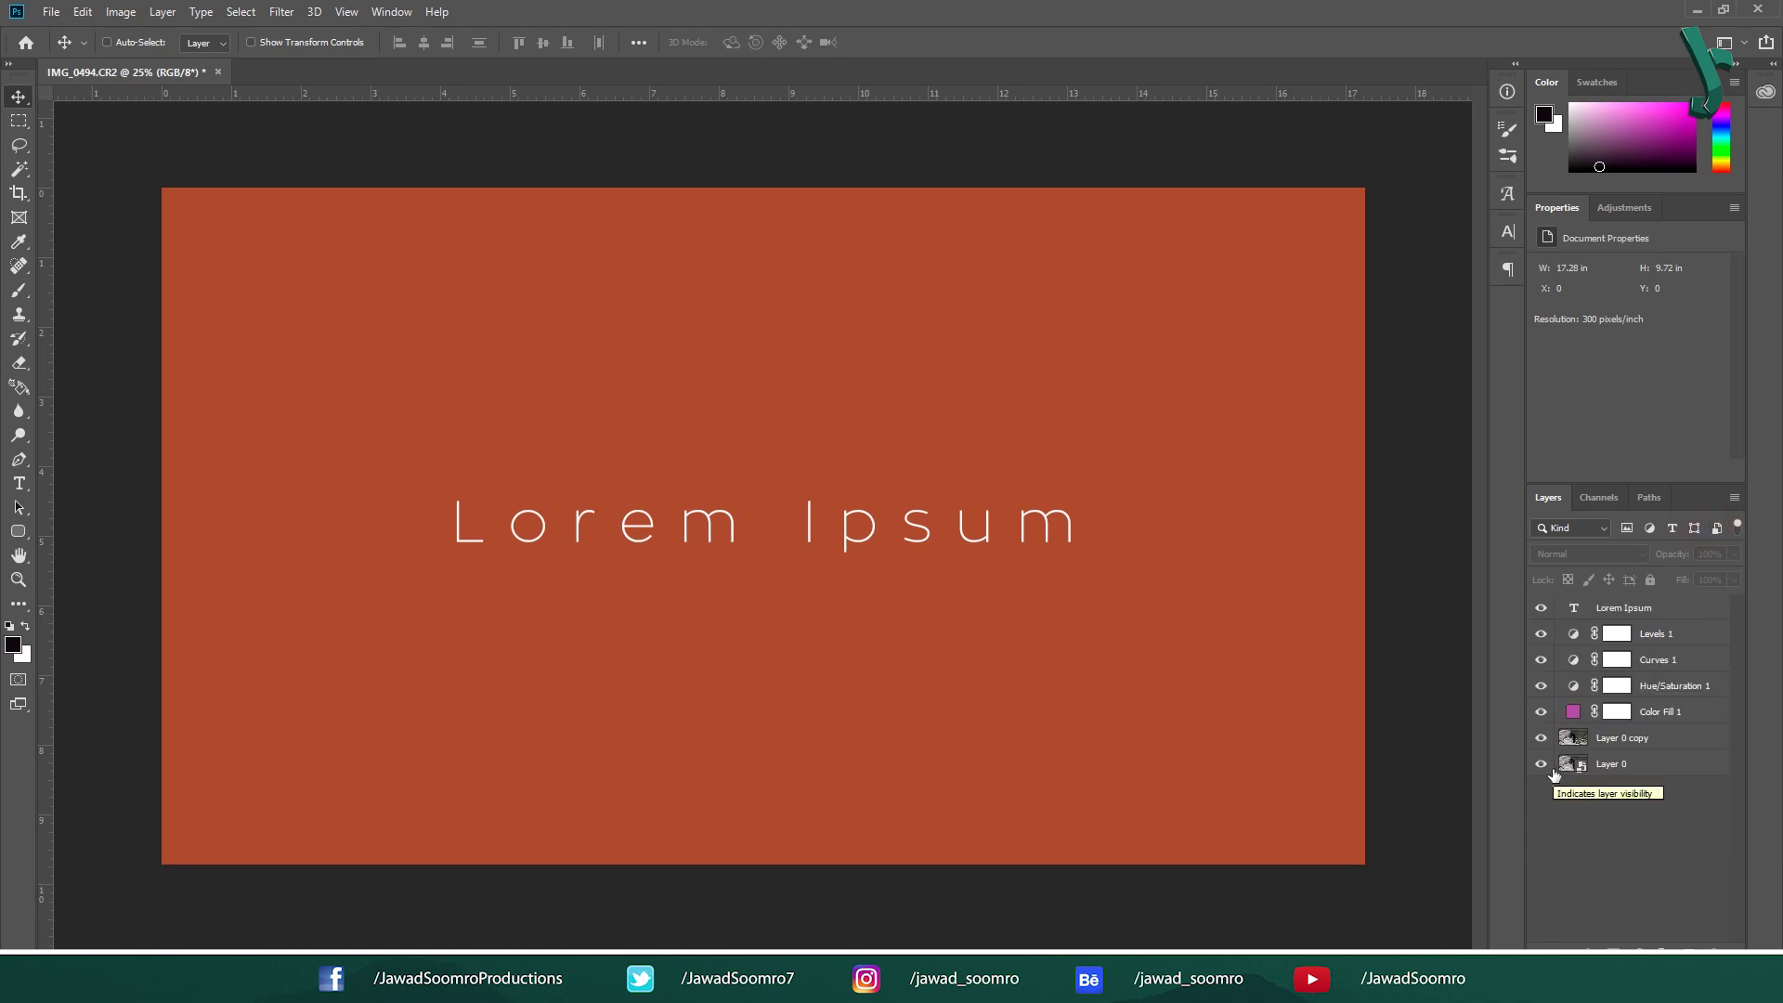
left_click(1716, 533)
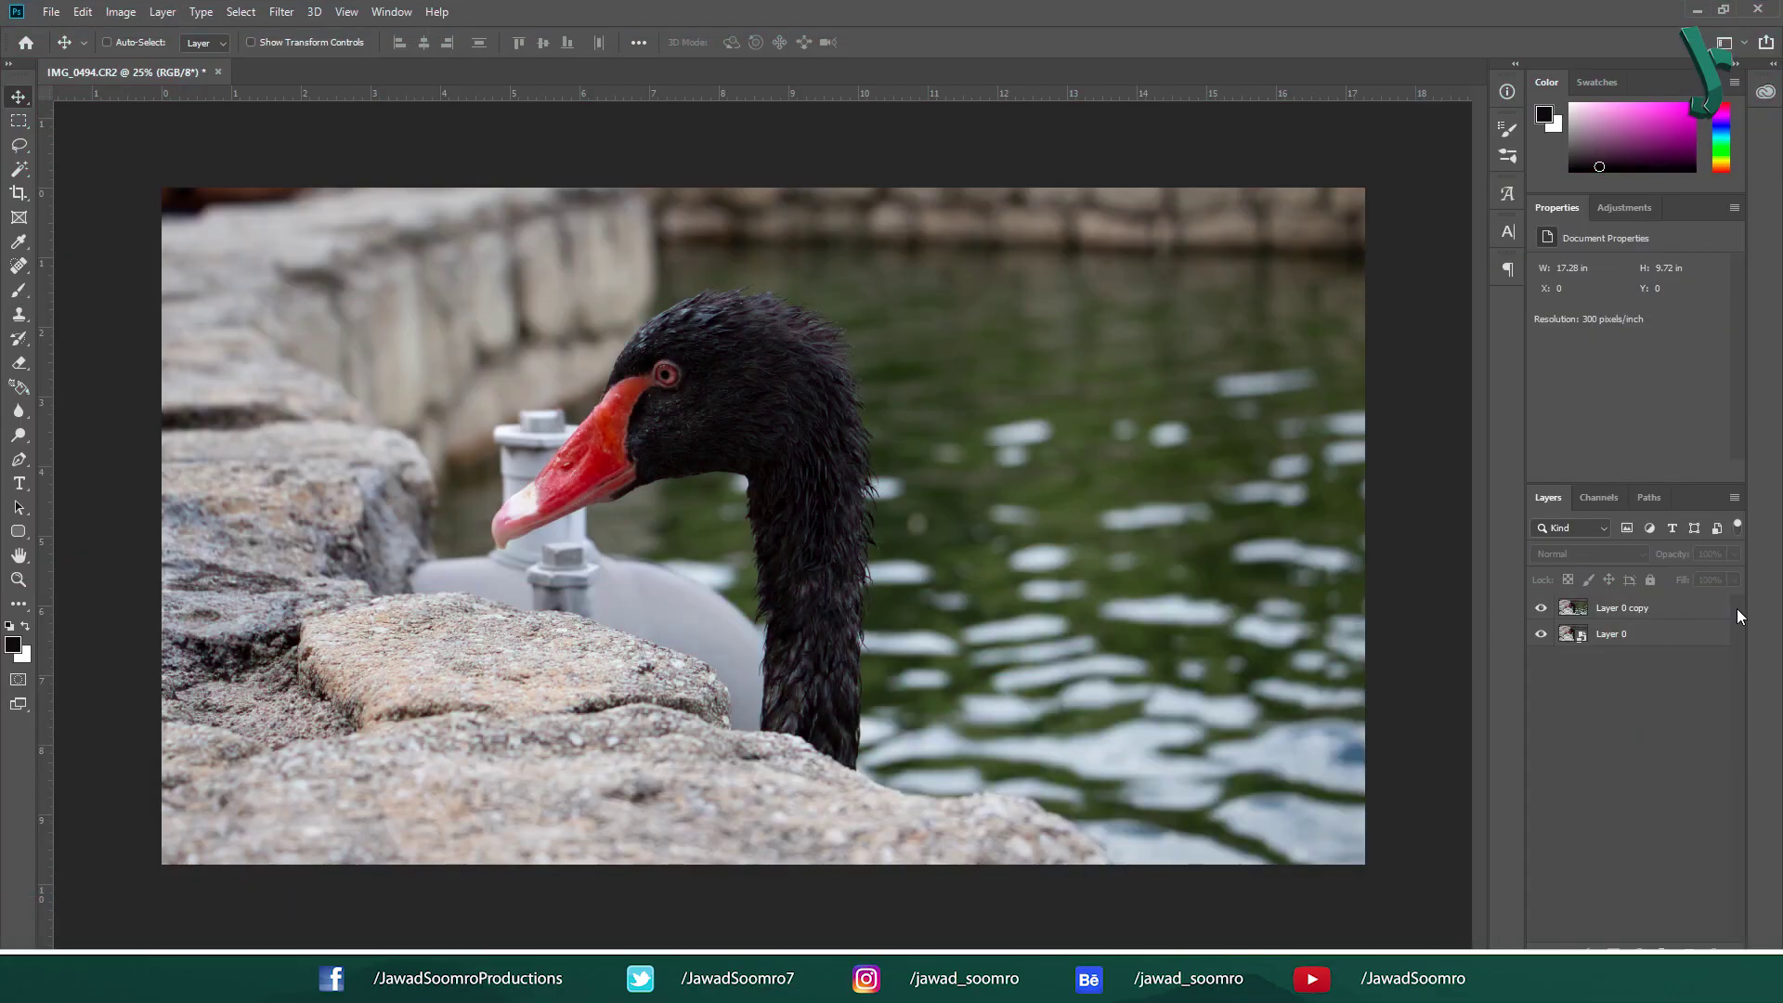
Hide Layer 0 copy and apply a Gaussian Blur with a 7.4-pixel radius to the Layer 0 Smart Object.
left_click(1643, 641)
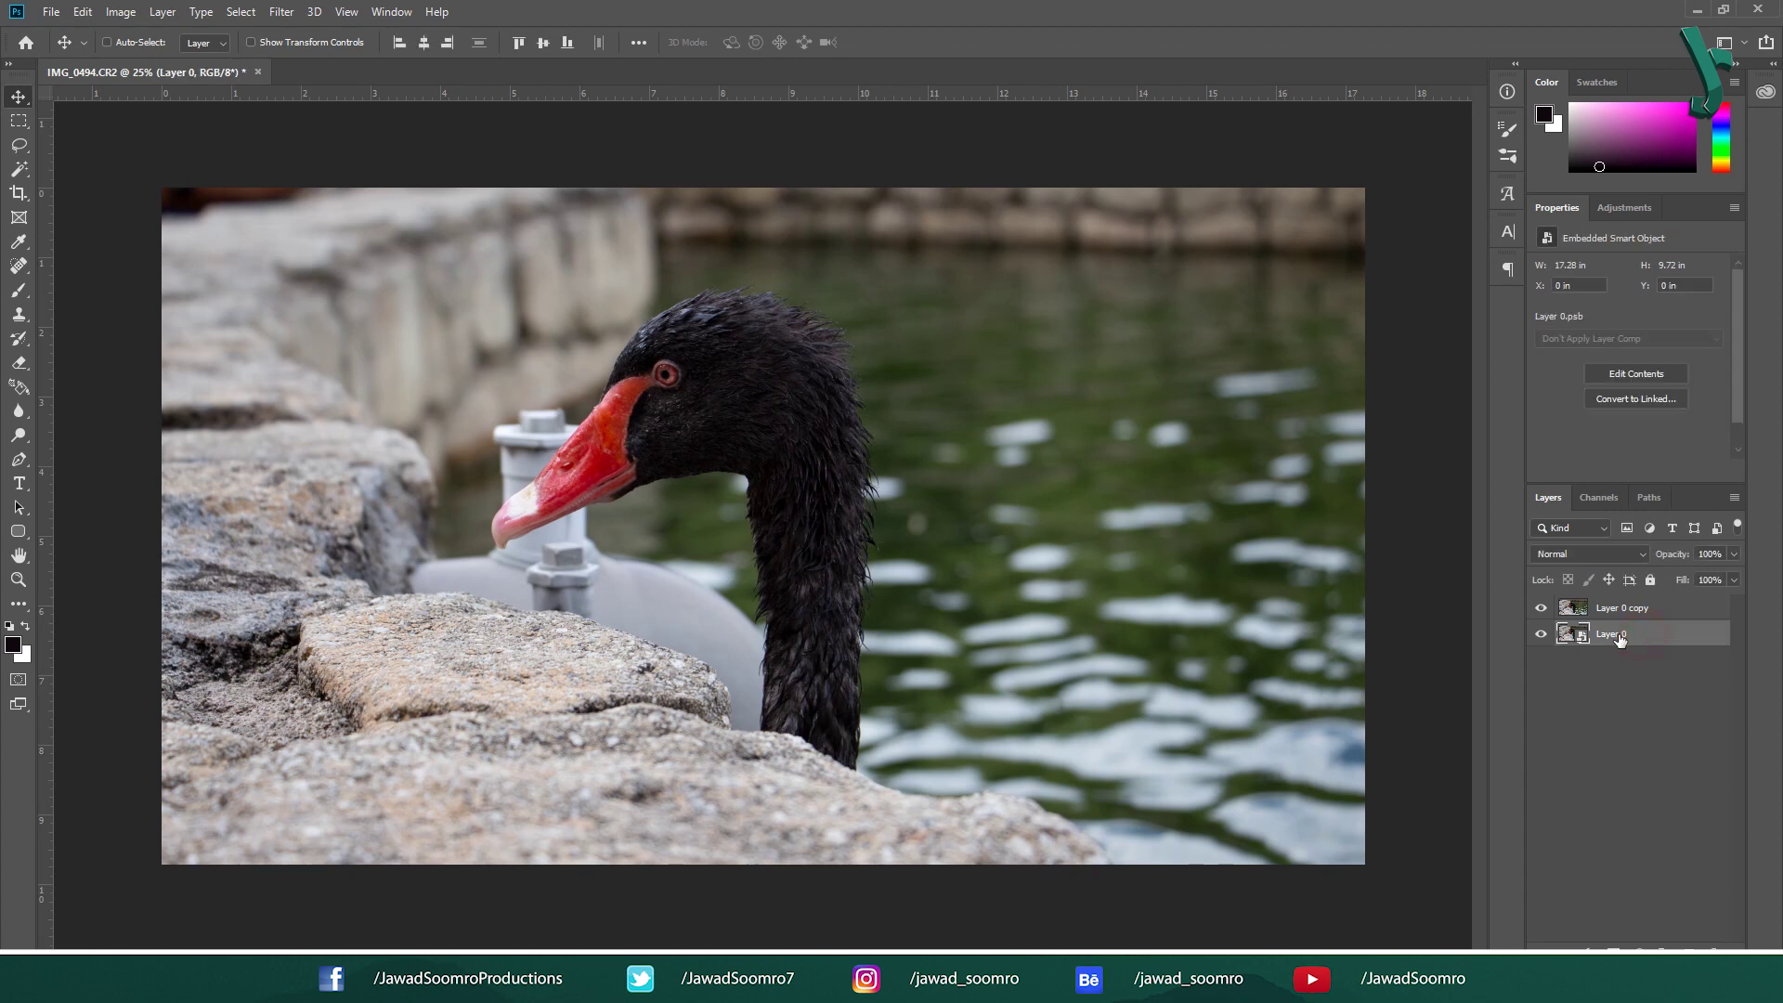
left_click(1576, 608)
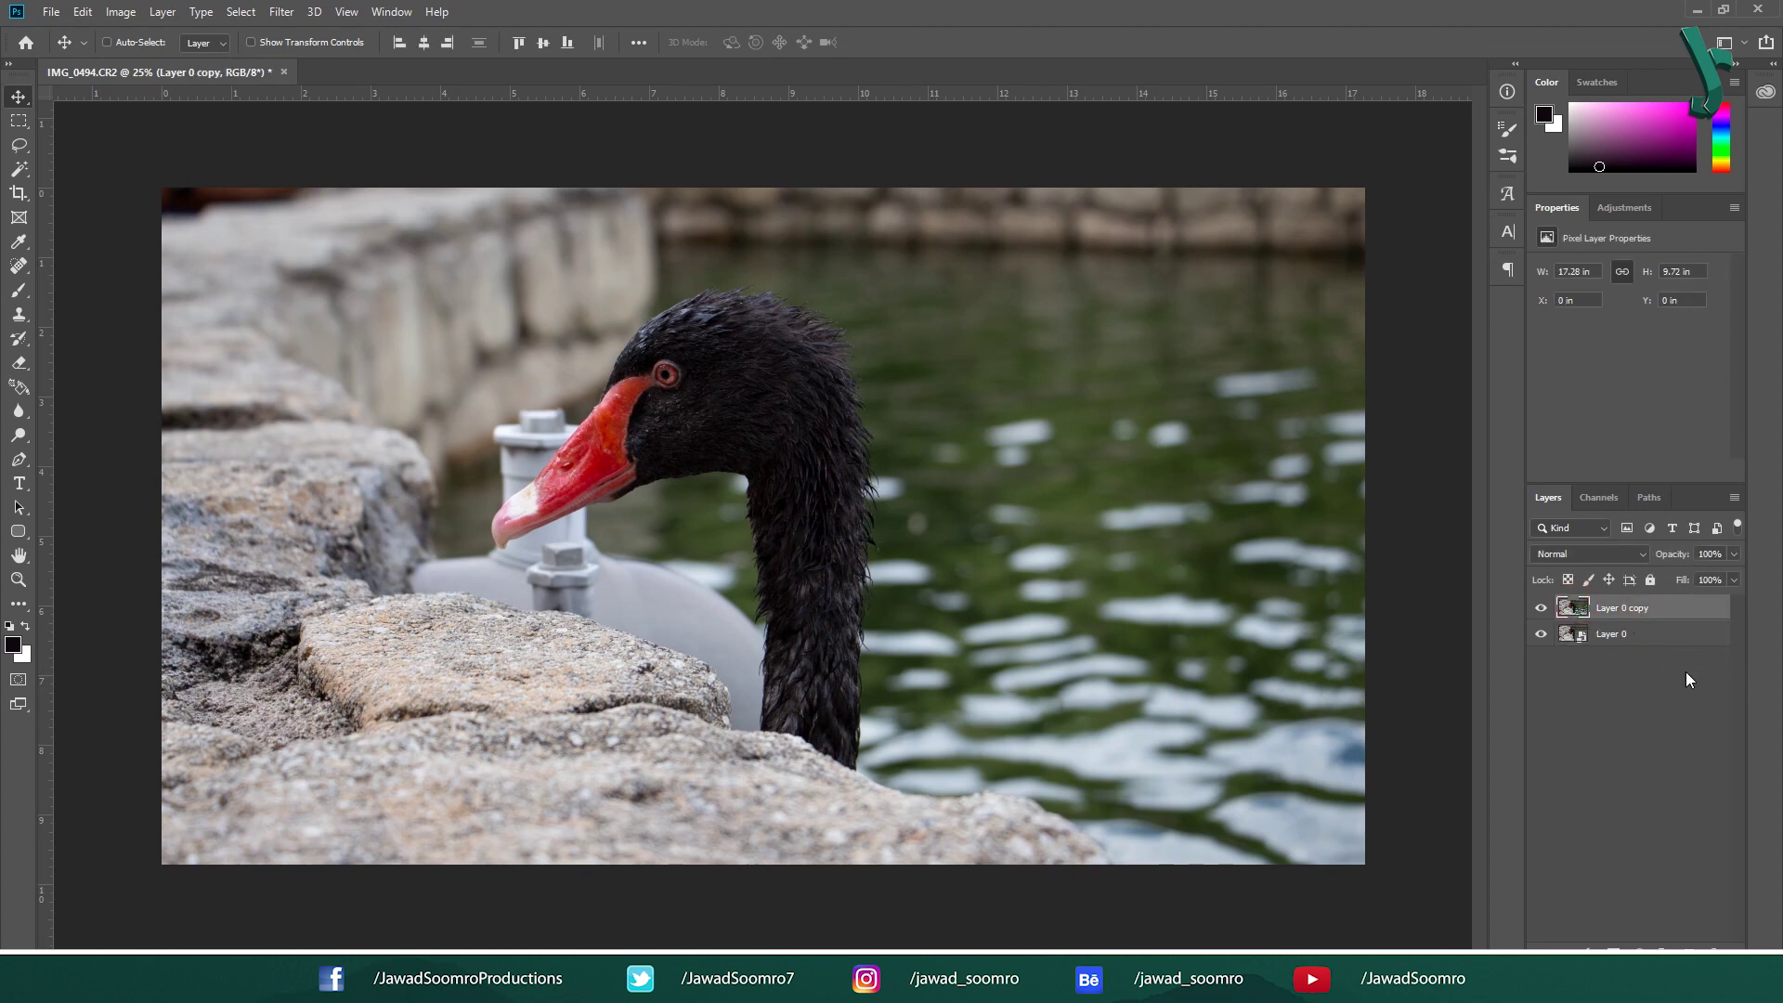
left_click(1537, 607)
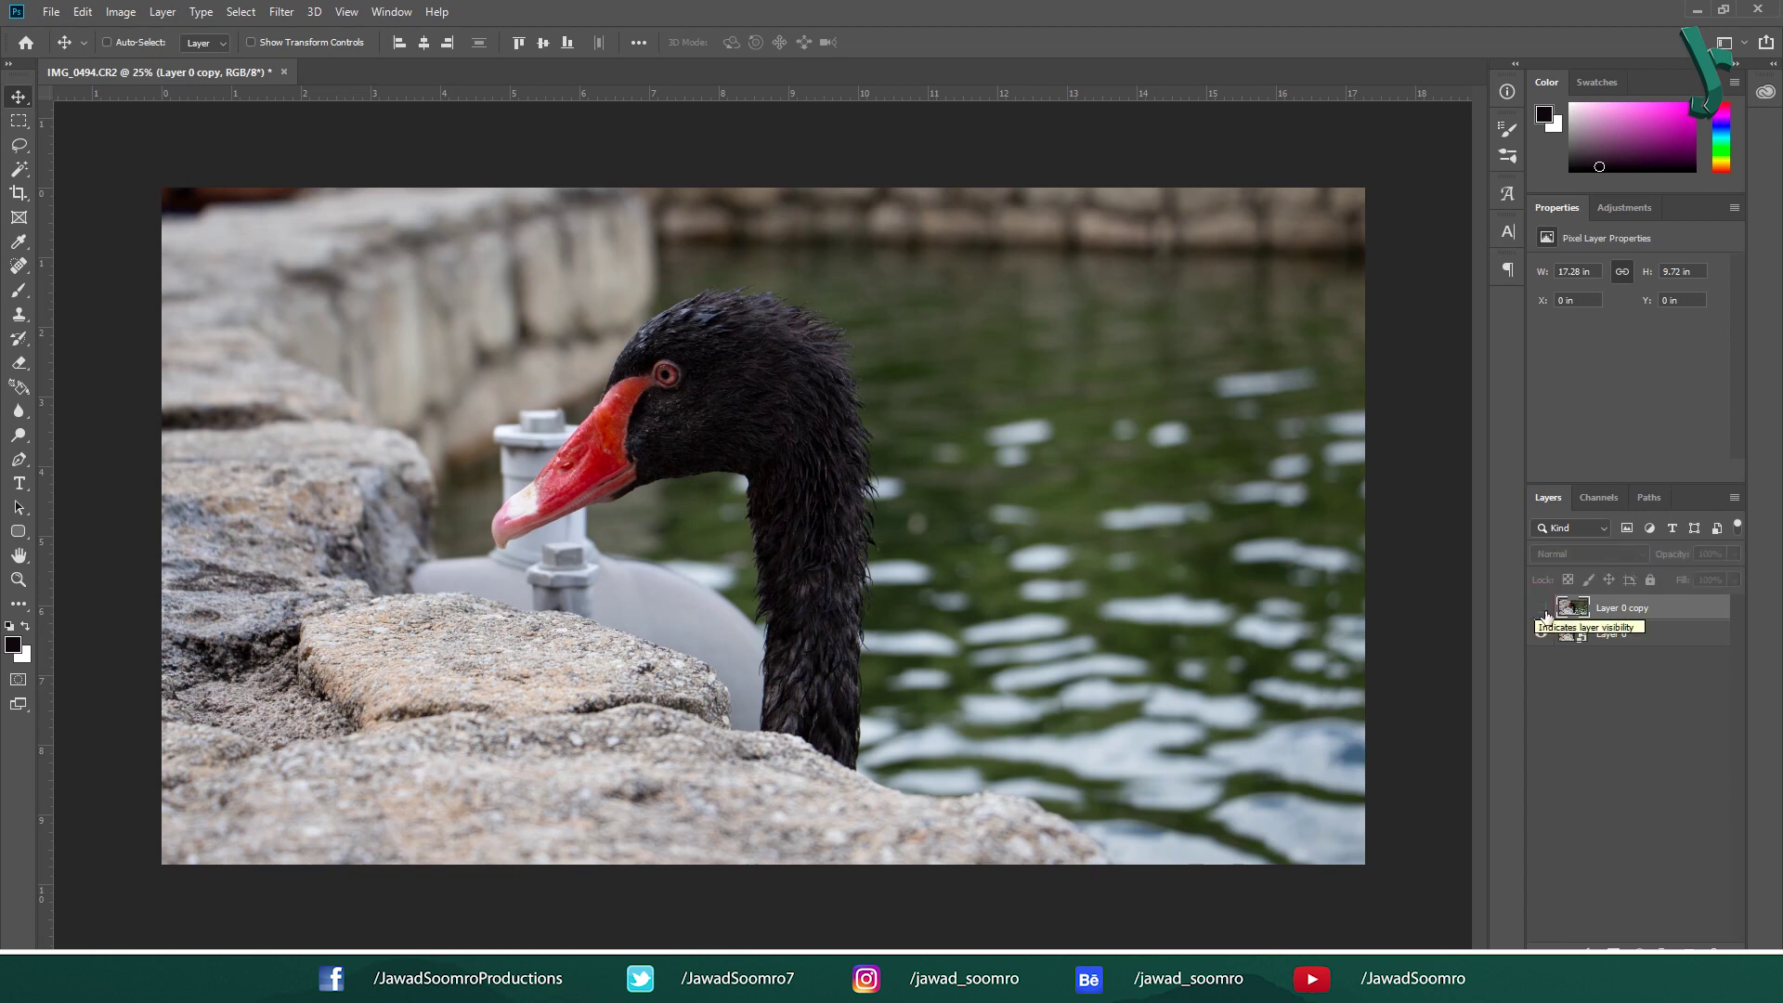
left_click(1563, 632)
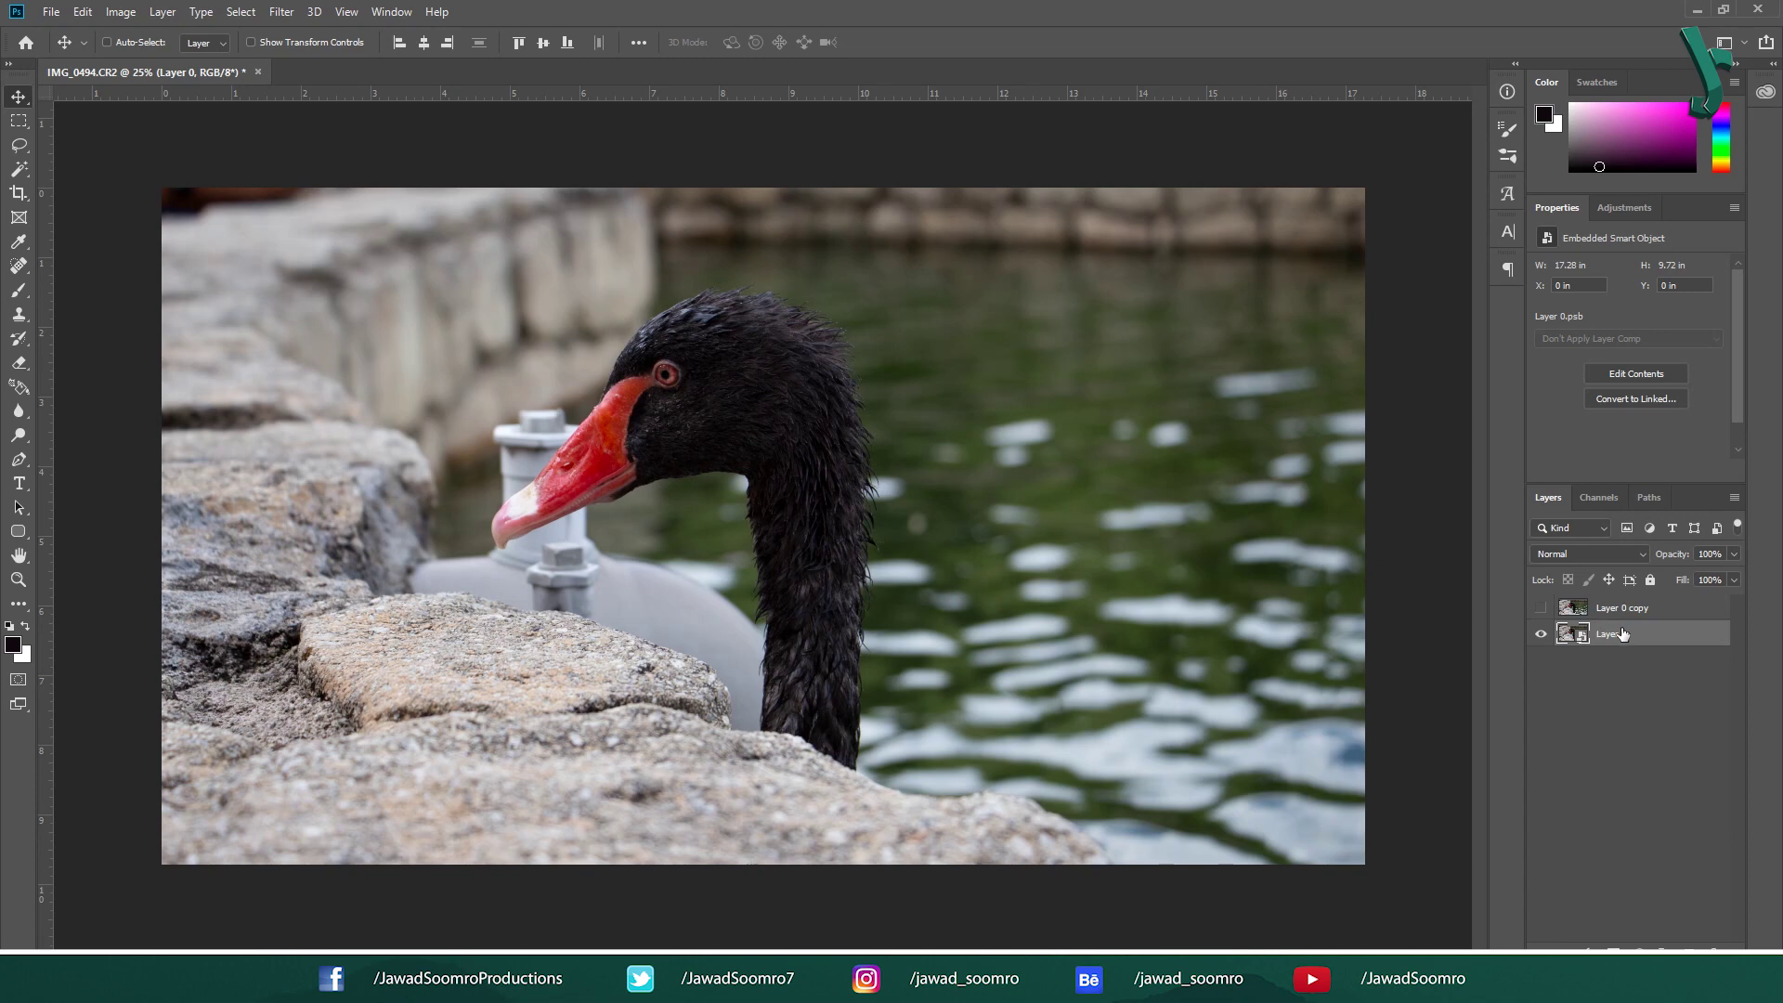
left_click(281, 11)
mouse_move(415, 223)
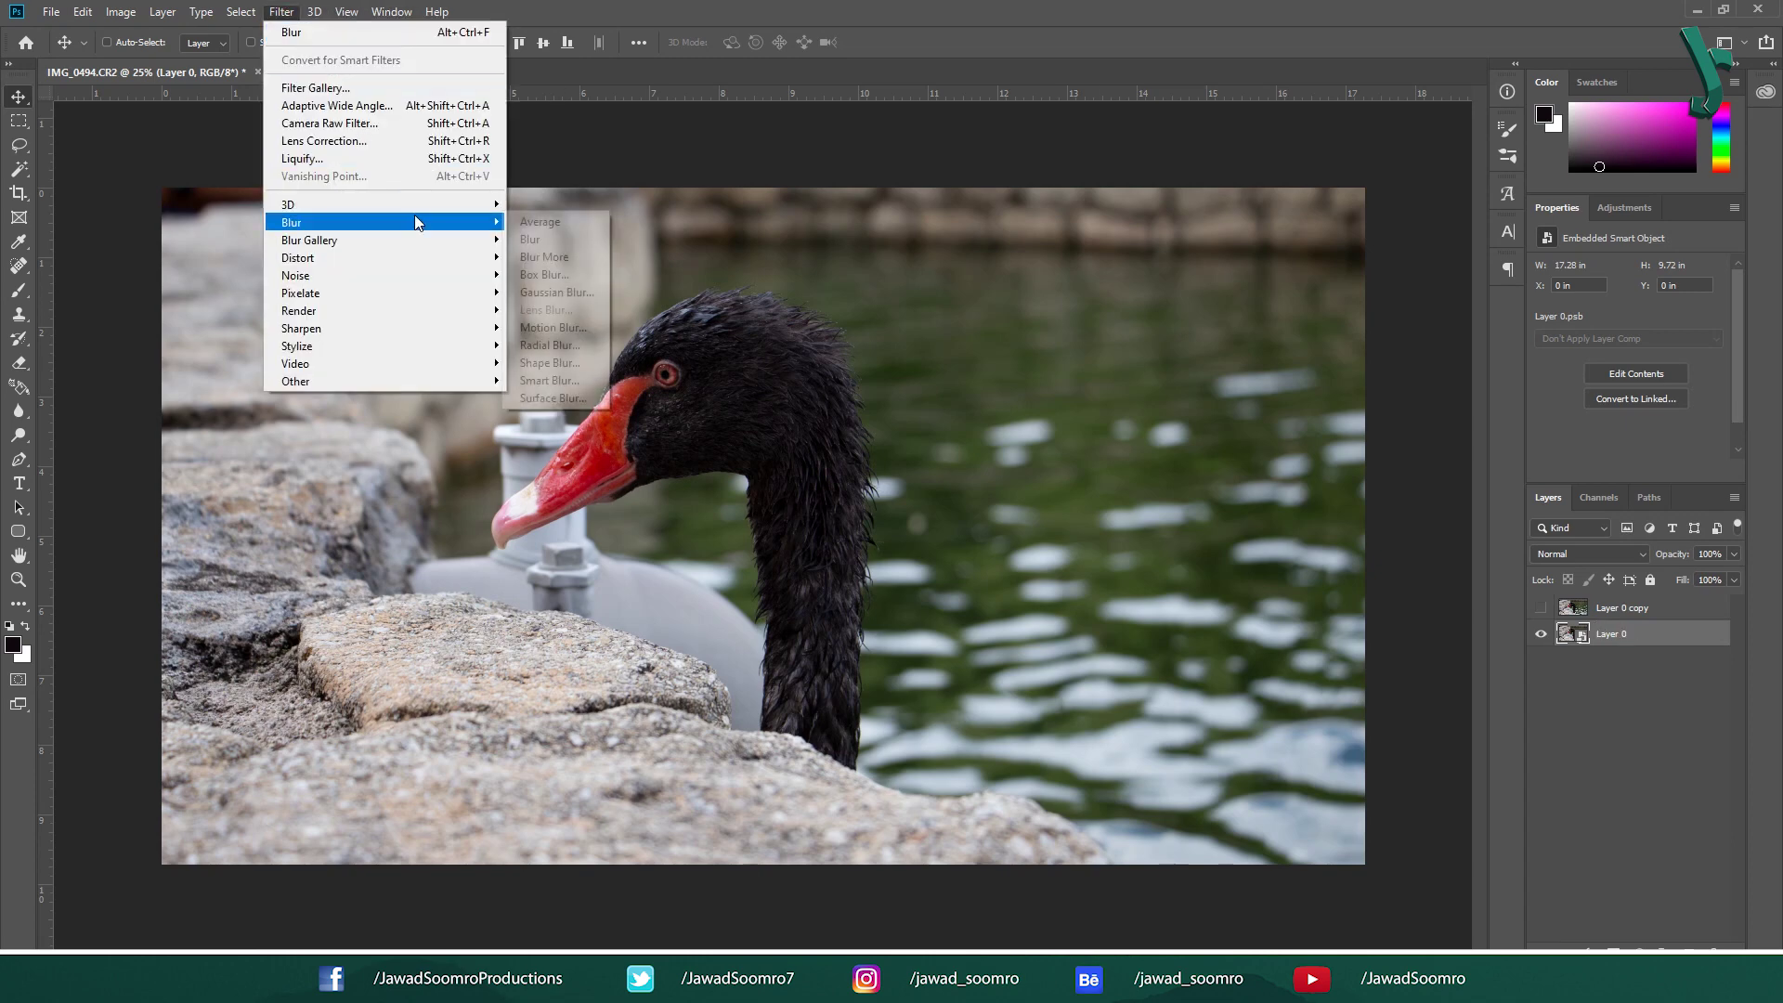
left_click(557, 292)
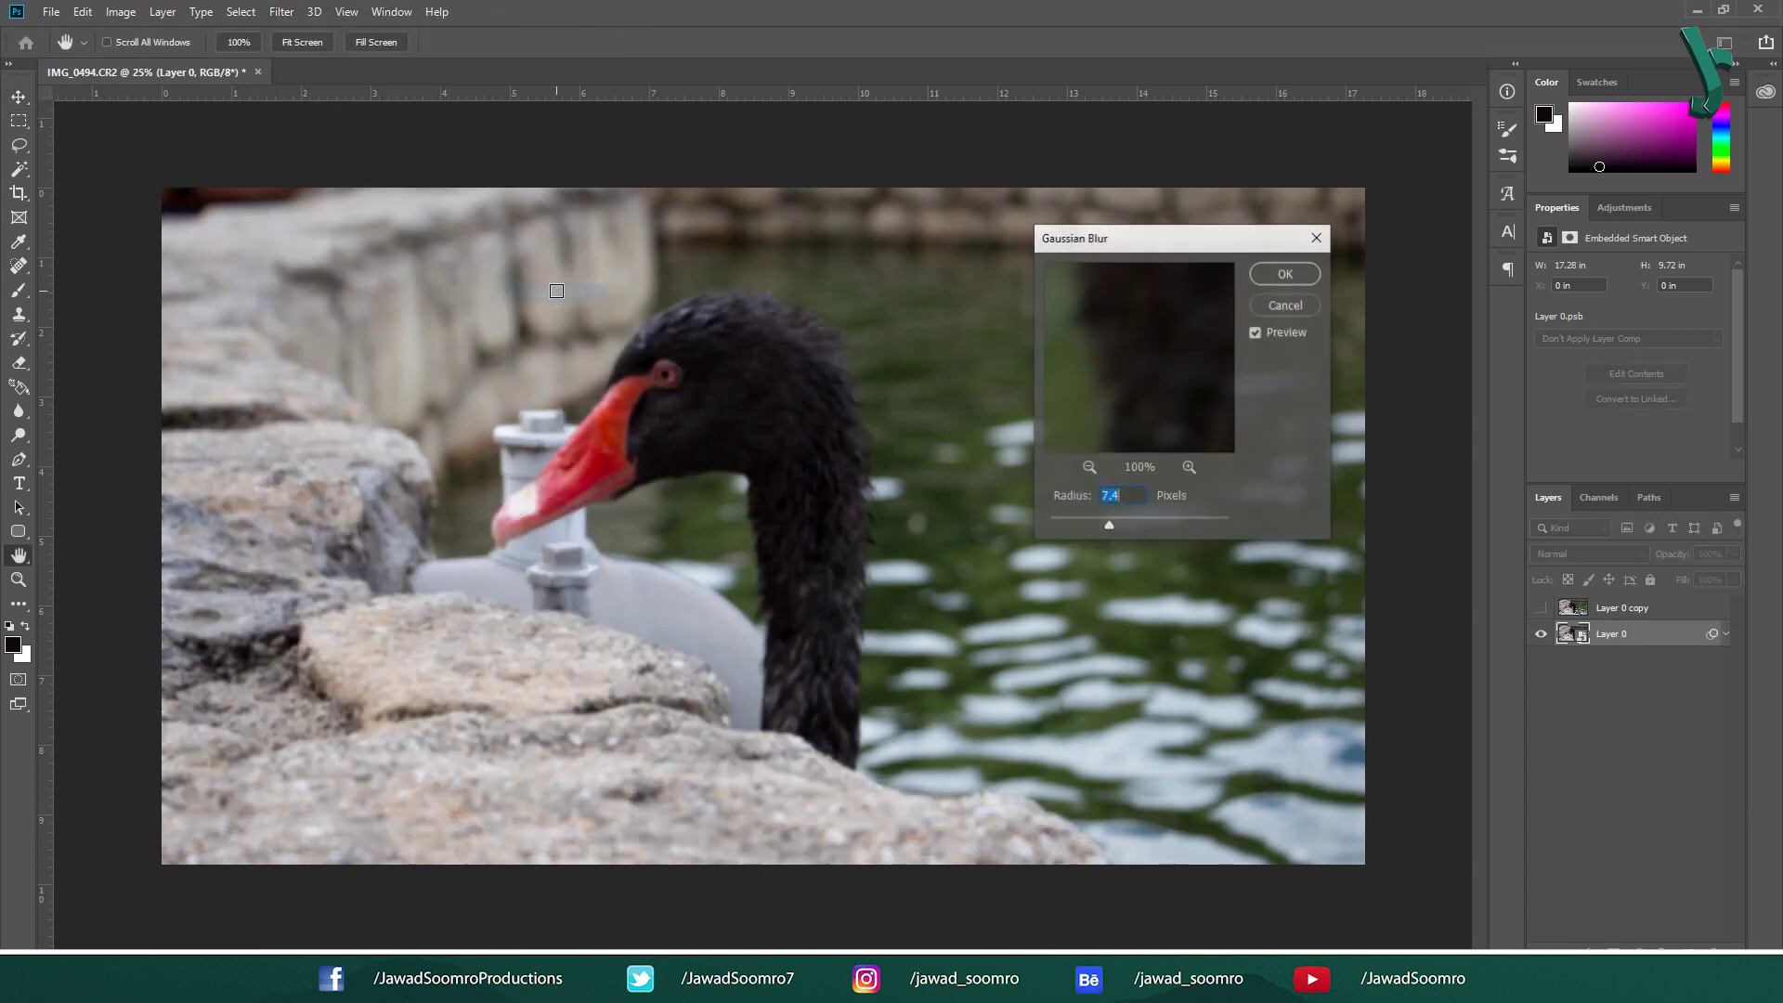
left_click(1286, 274)
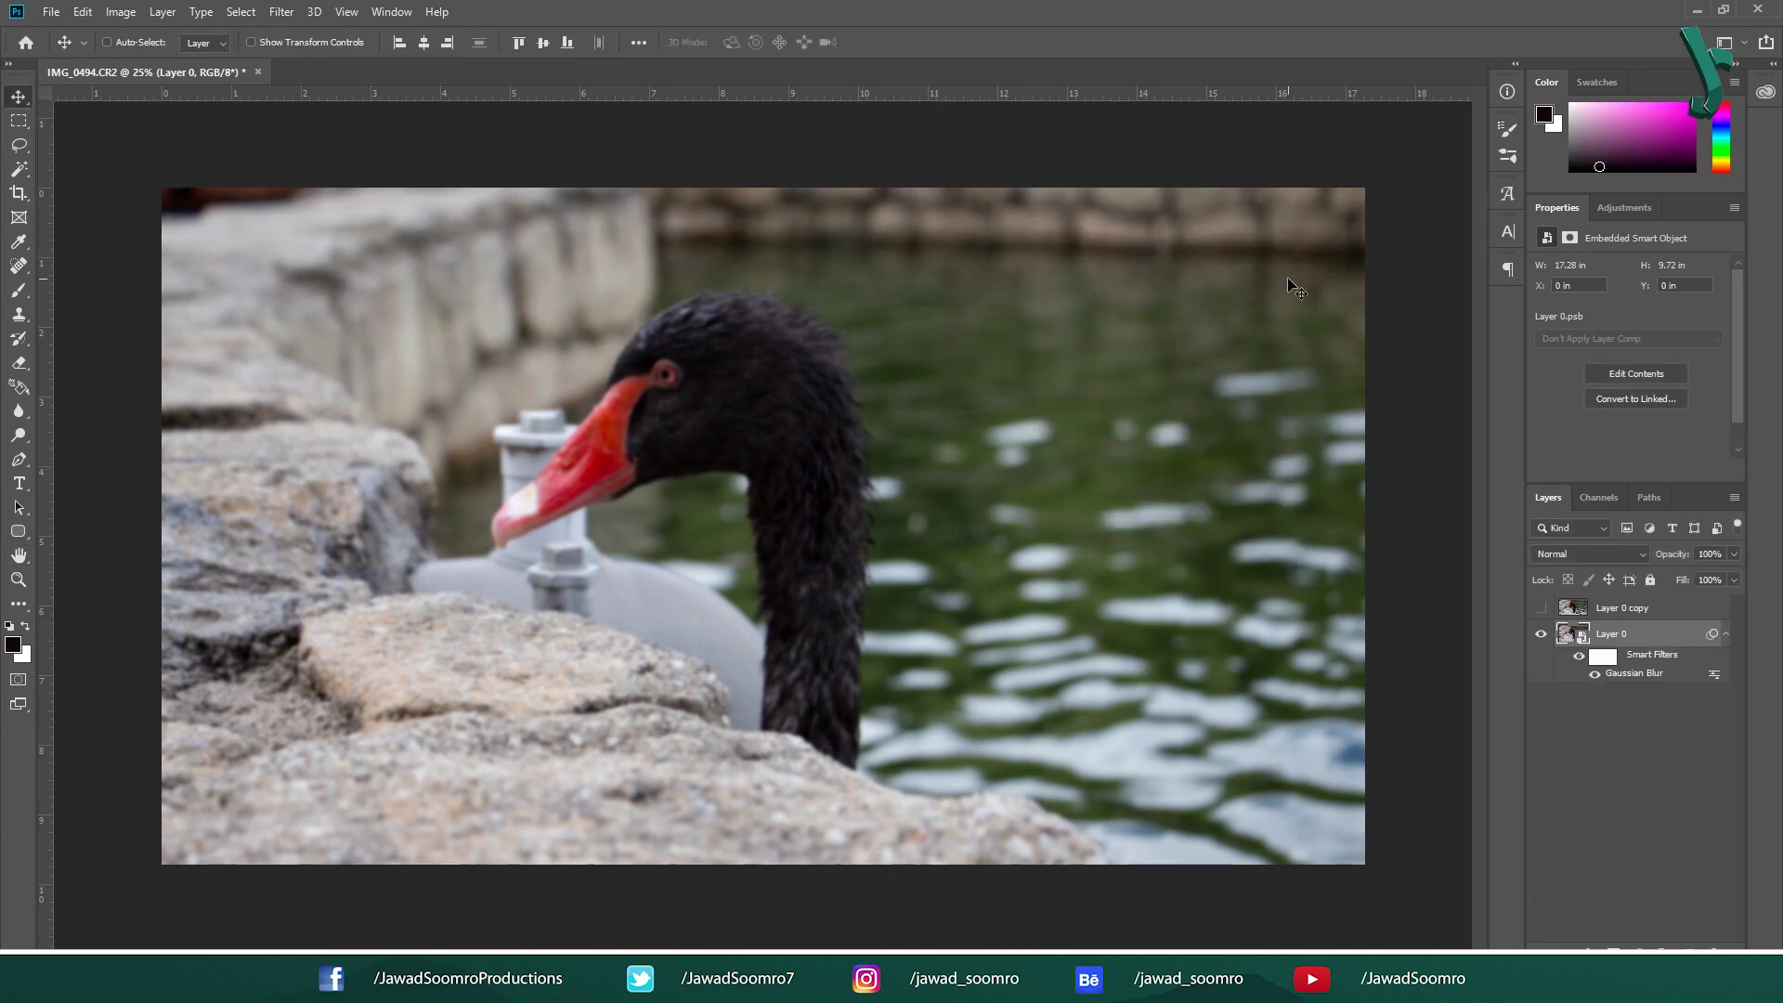
Show Layer 0 copy again and apply the last-used Gaussian Blur to that pixel layer.
left_click(1539, 608)
left_click(1632, 610)
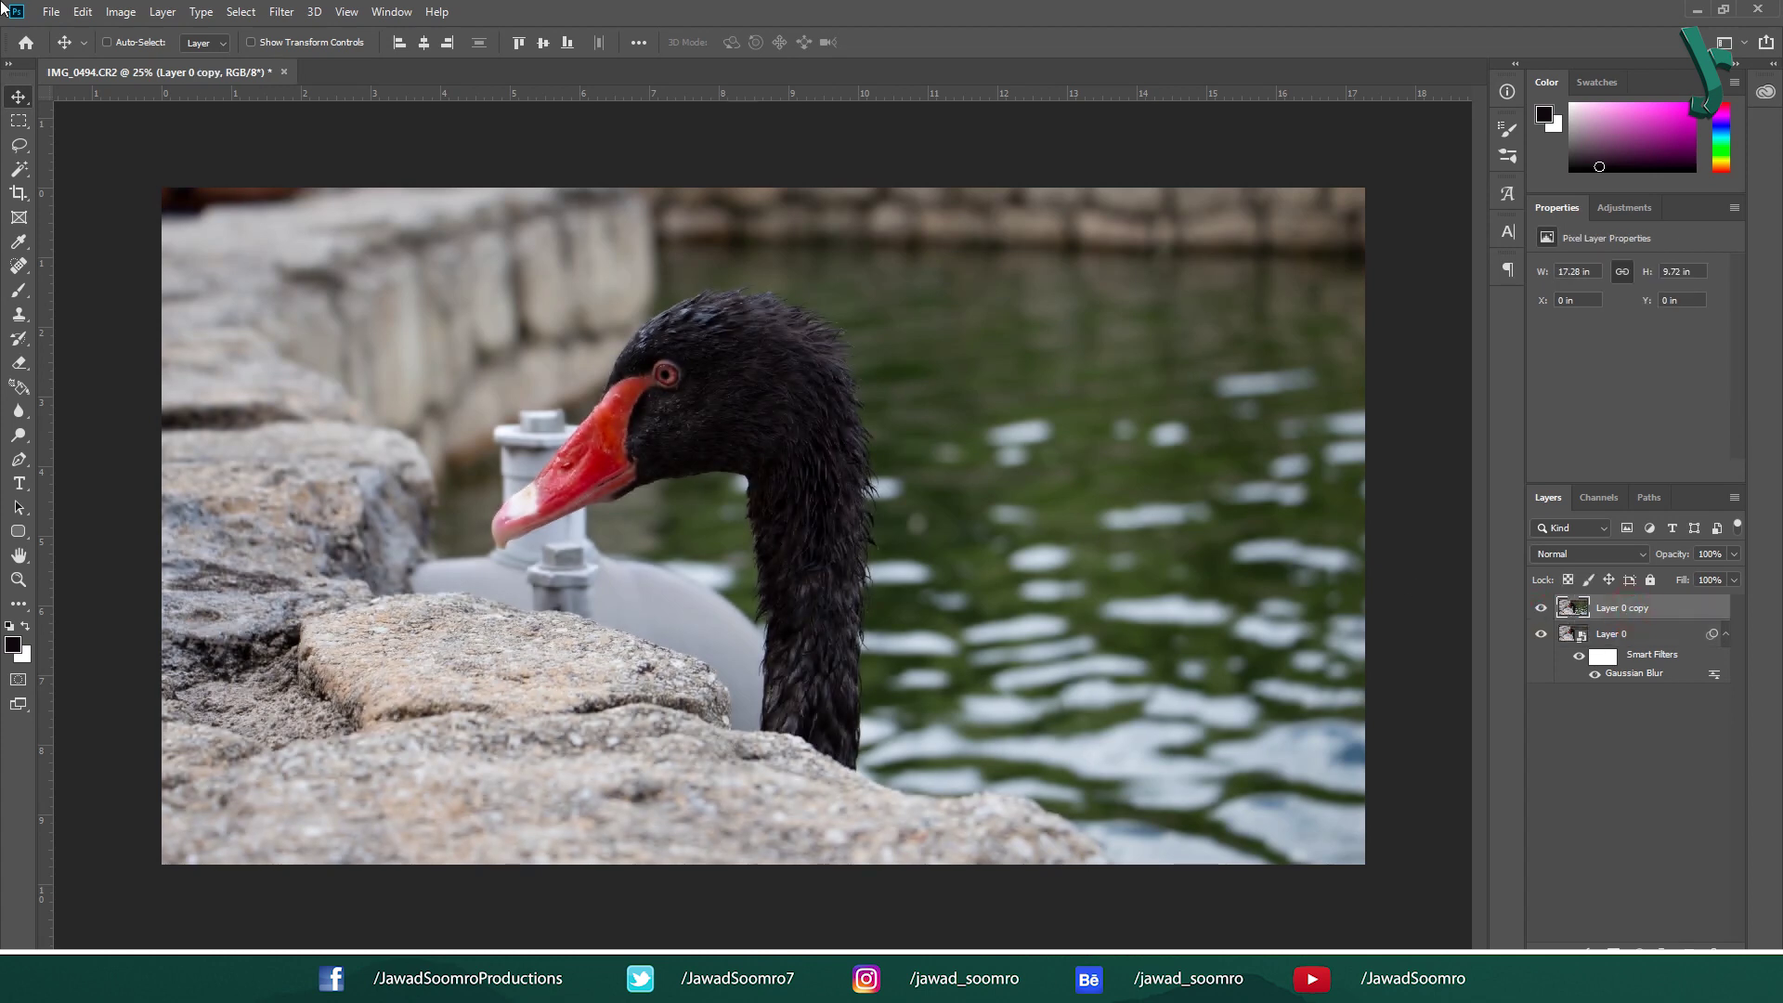
left_click(282, 12)
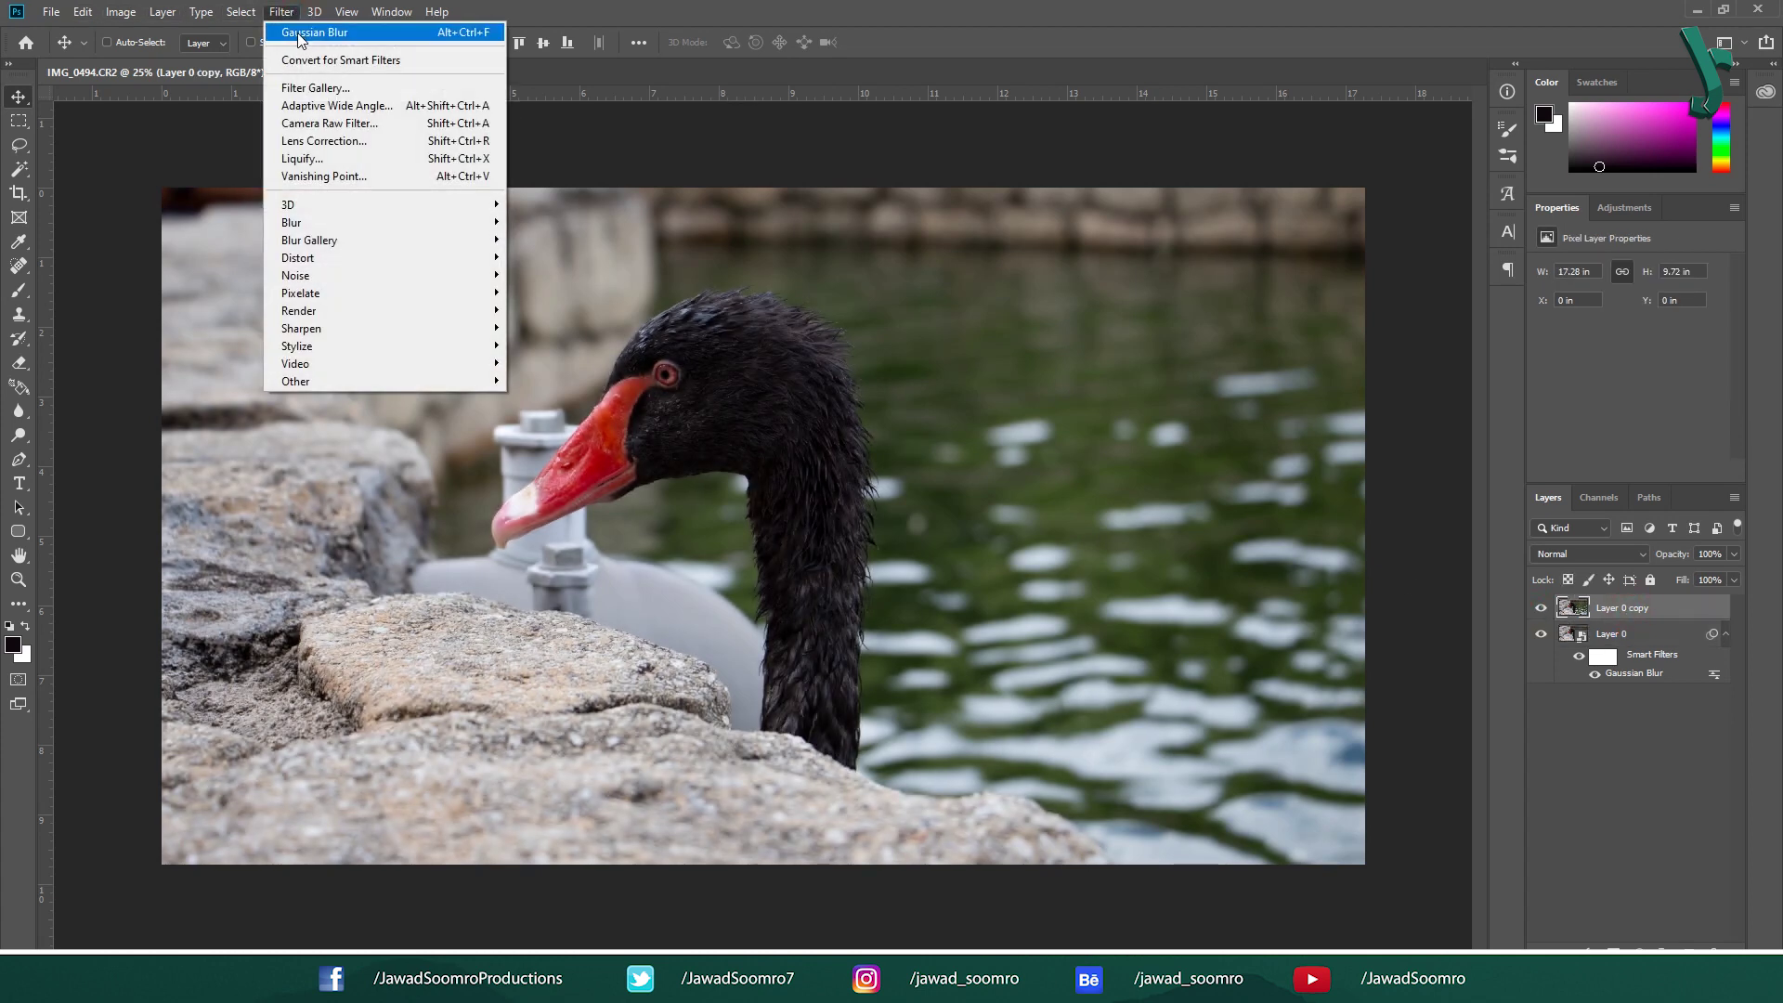
left_click(298, 34)
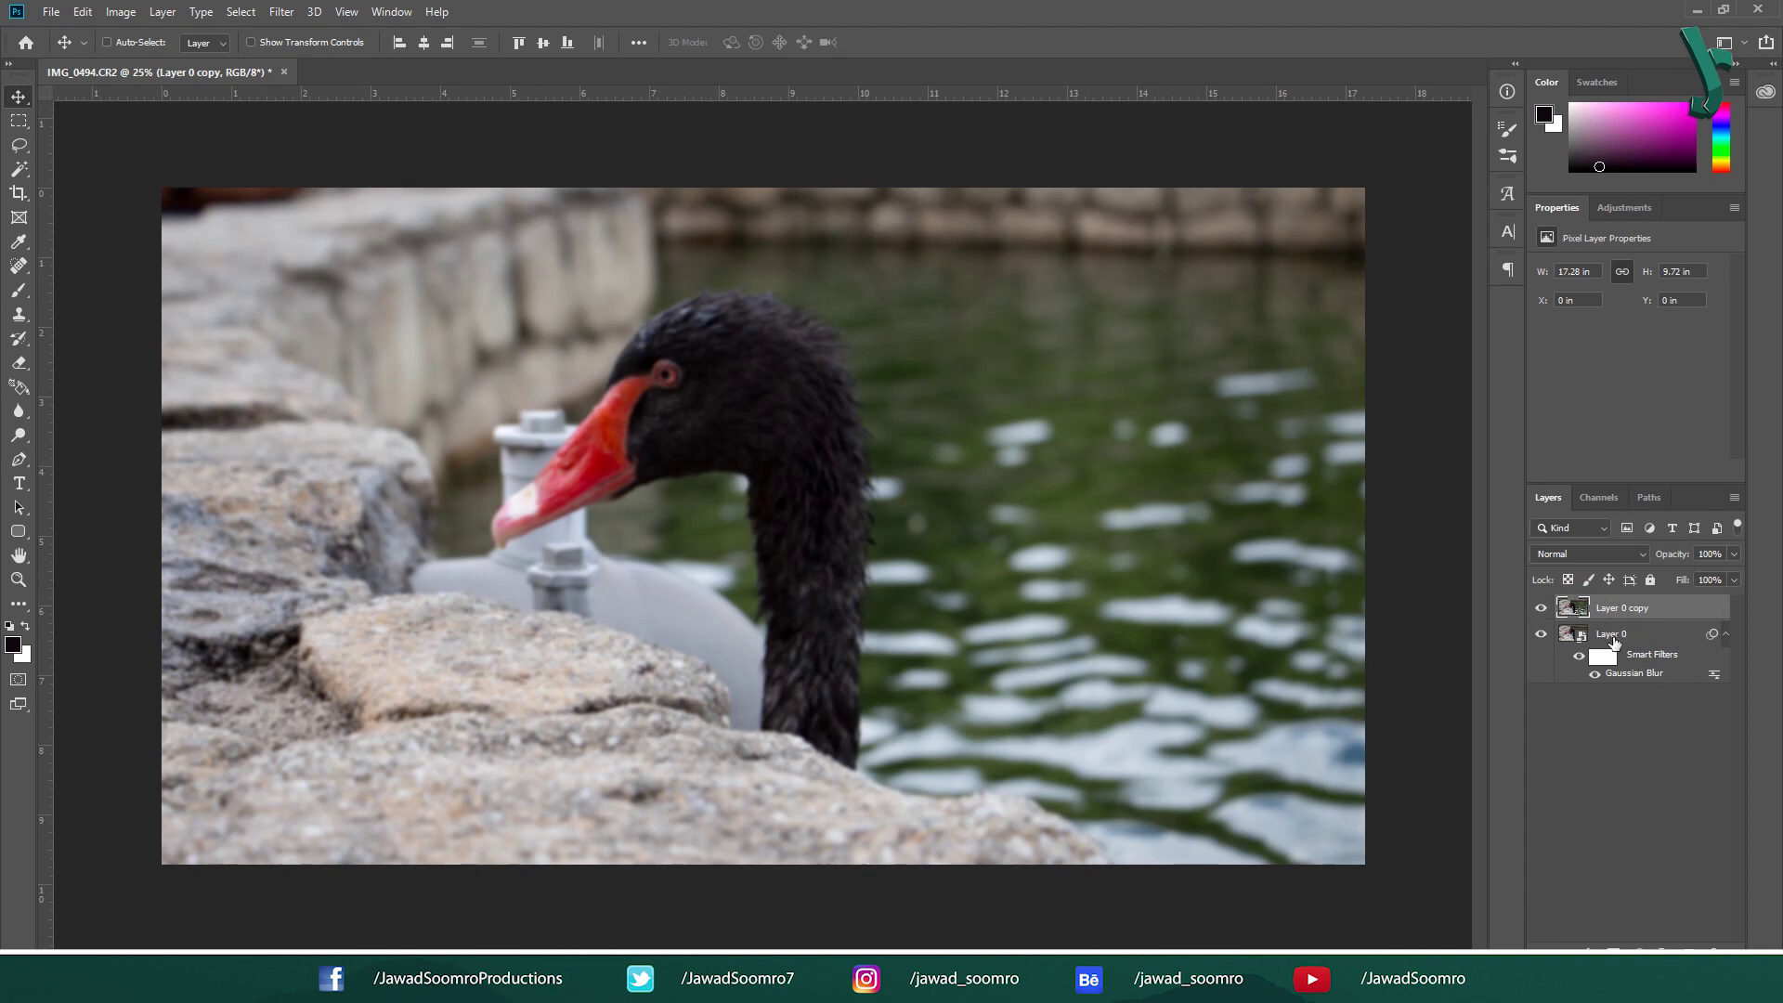
Hide Layer 0 copy and toggle Layer 0's smart filters off and on to compare the photo with and without blur.
left_click(1618, 643)
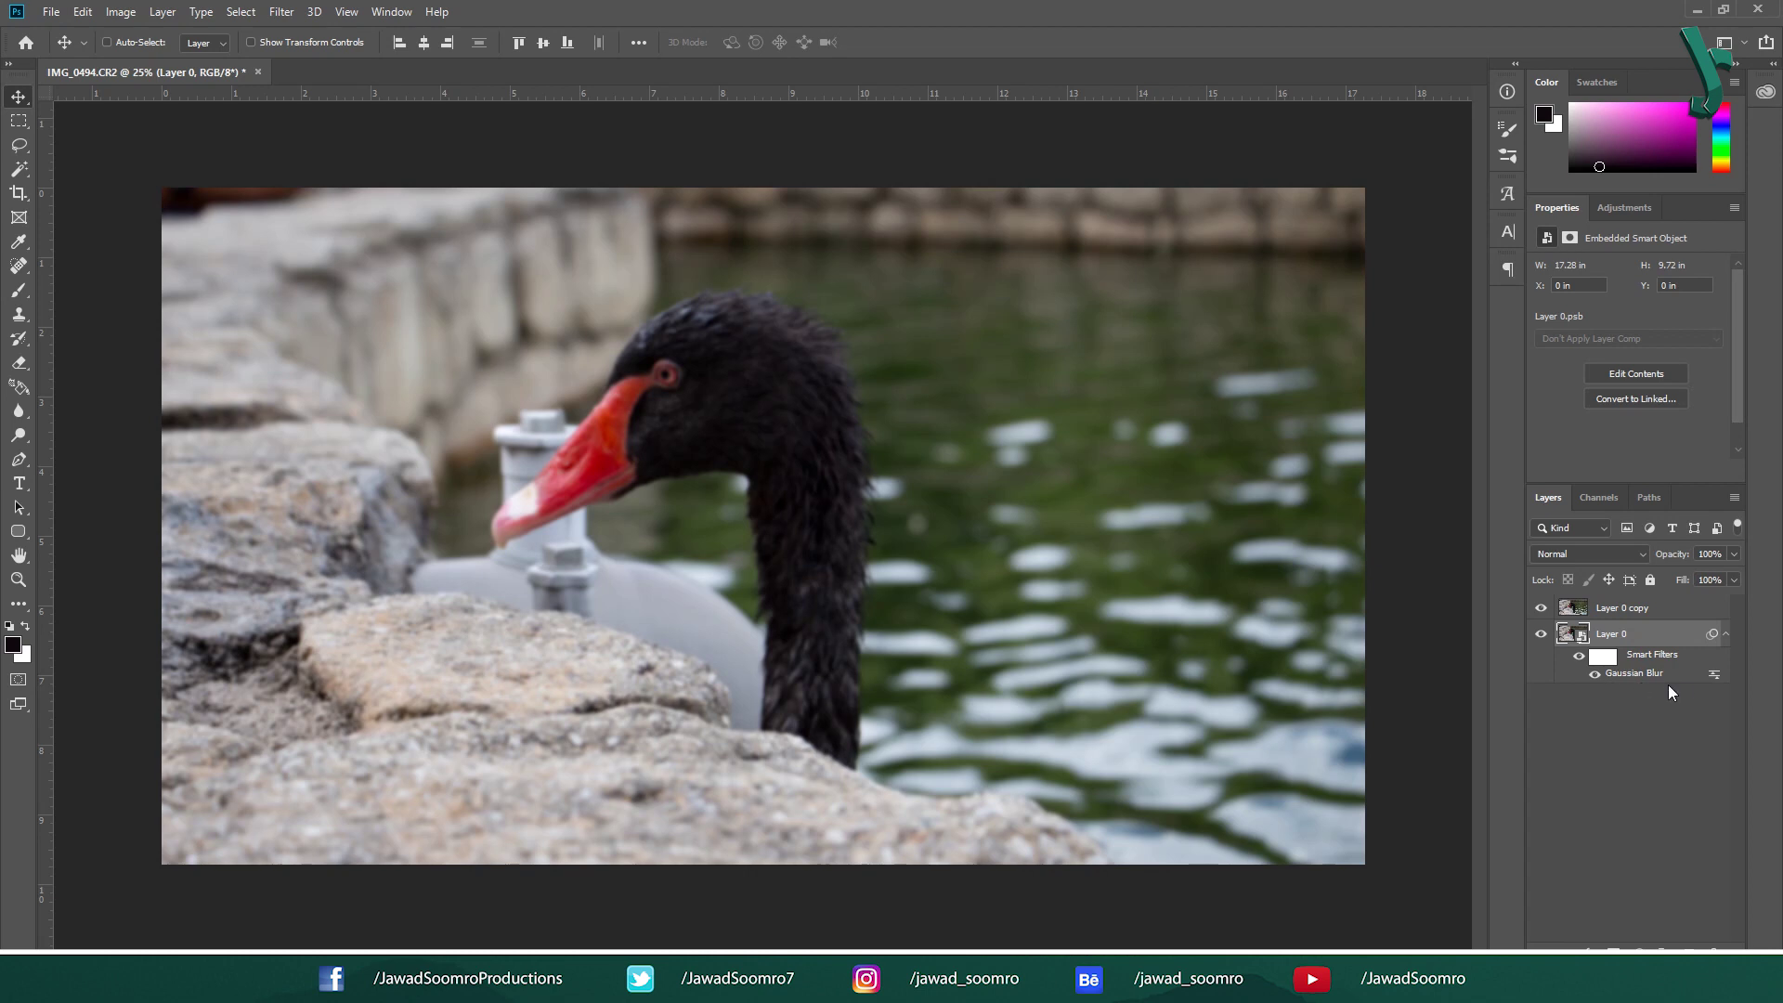
left_click(1541, 609)
left_click(1577, 657)
left_click(1578, 657)
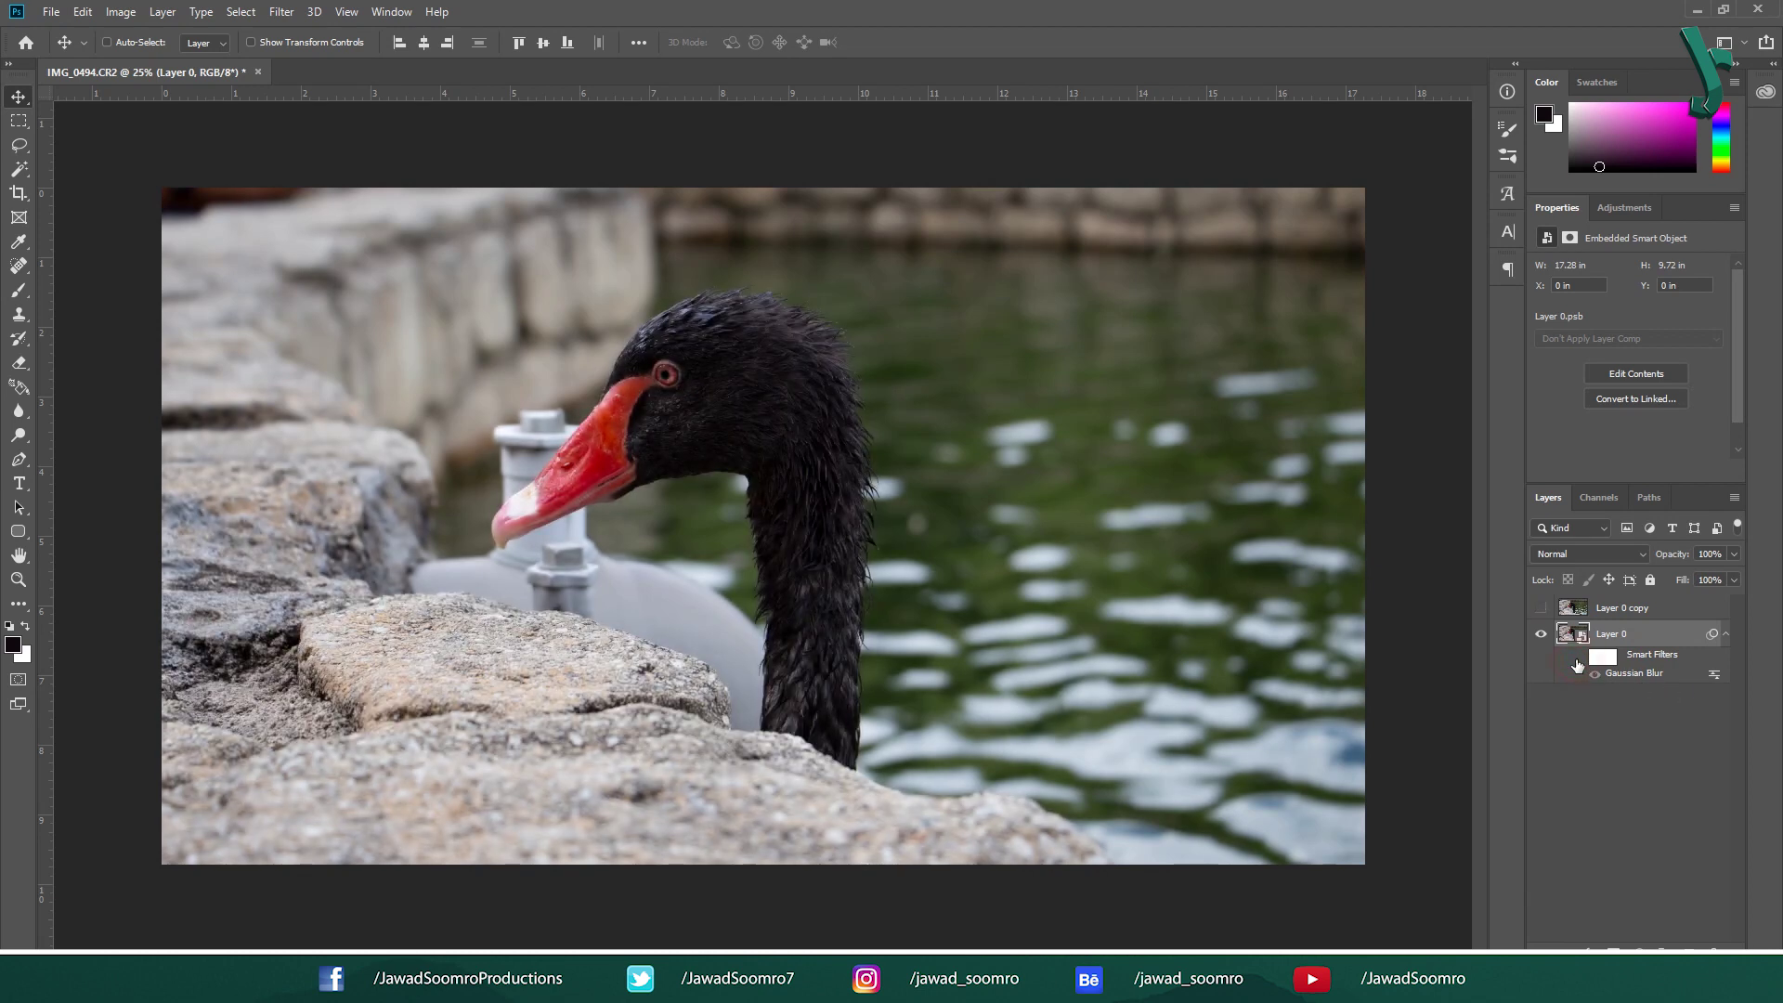
left_click(1578, 657)
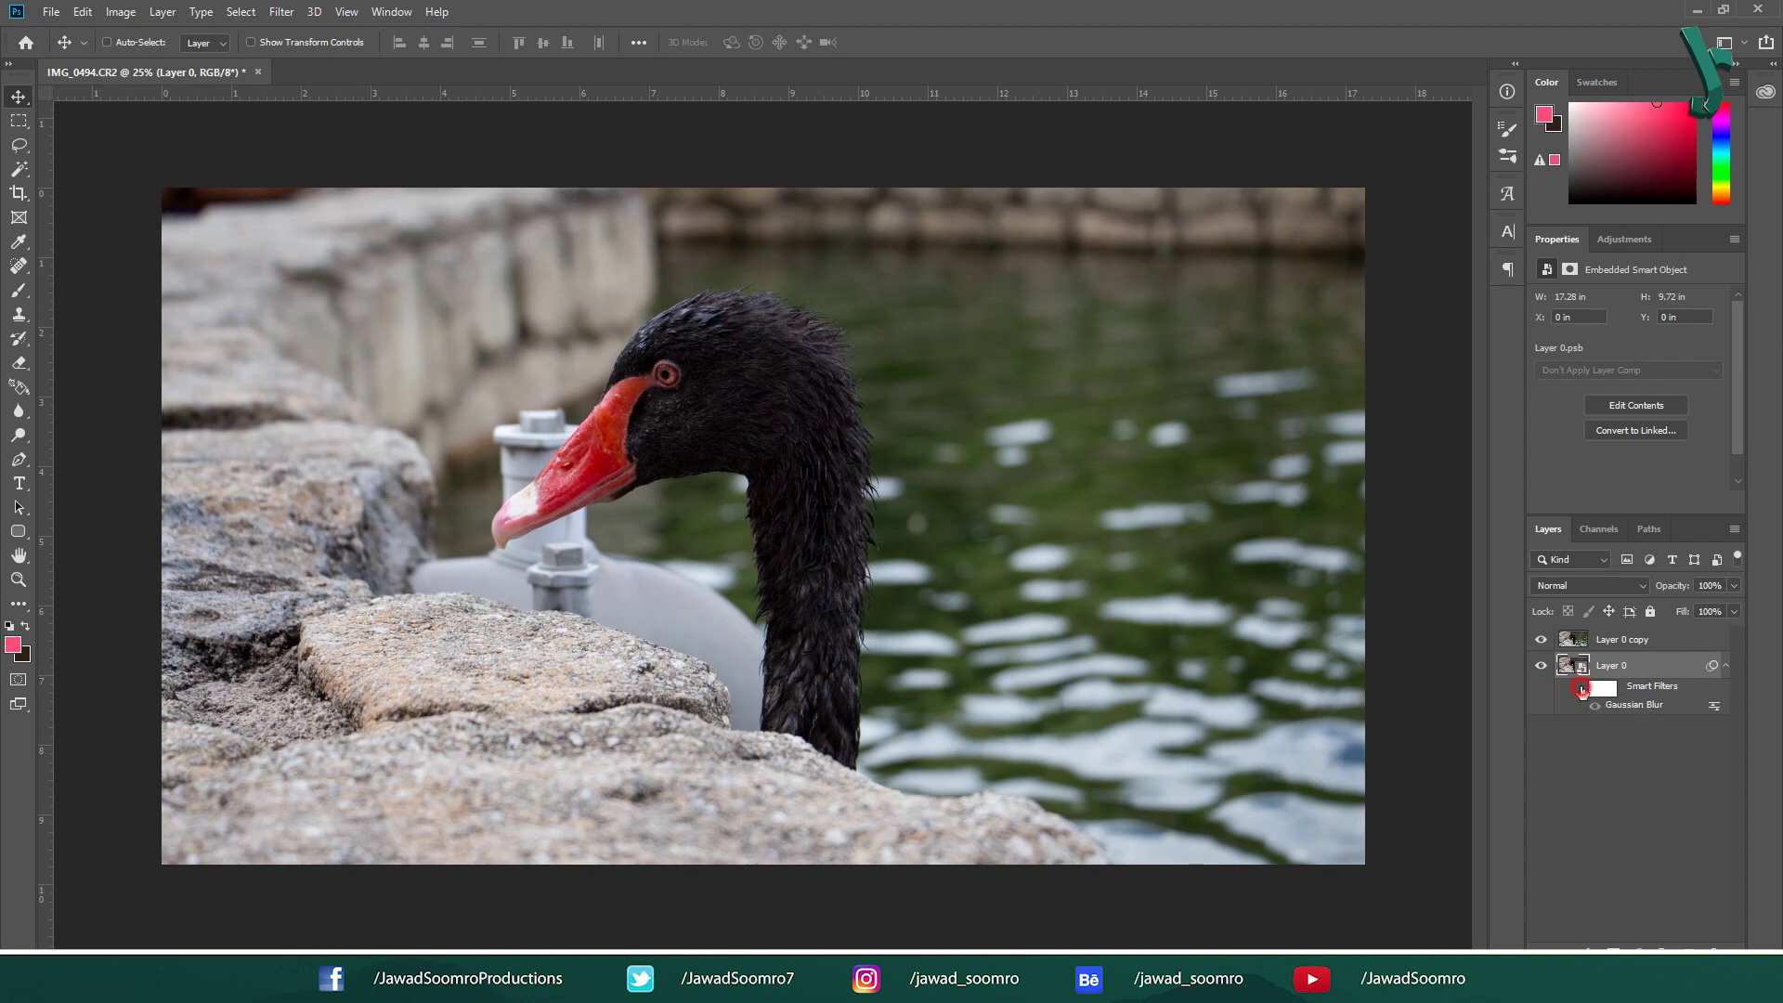
Reopen Layer 0's Gaussian Blur smart filter and try a radius of 55.3 pixels.
double_click(1631, 707)
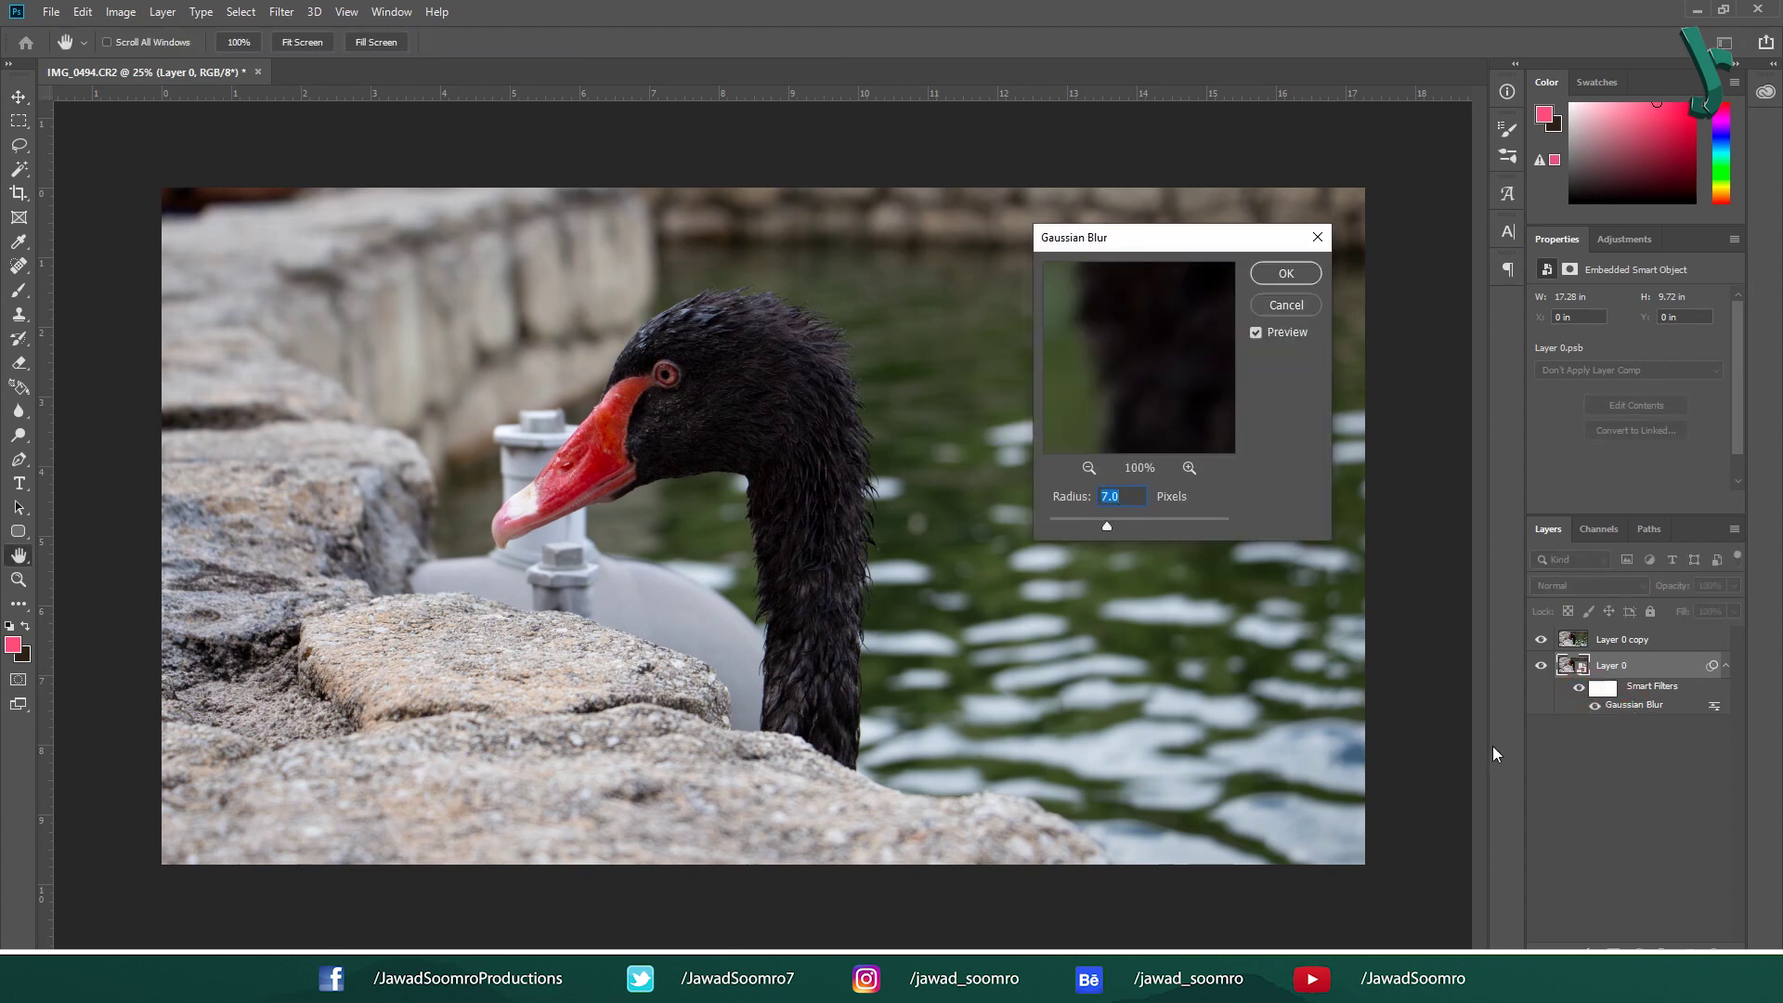
mouse_move(1108, 525)
left_mouse_down()
mouse_move(1196, 527)
mouse_move(1142, 529)
left_mouse_up()
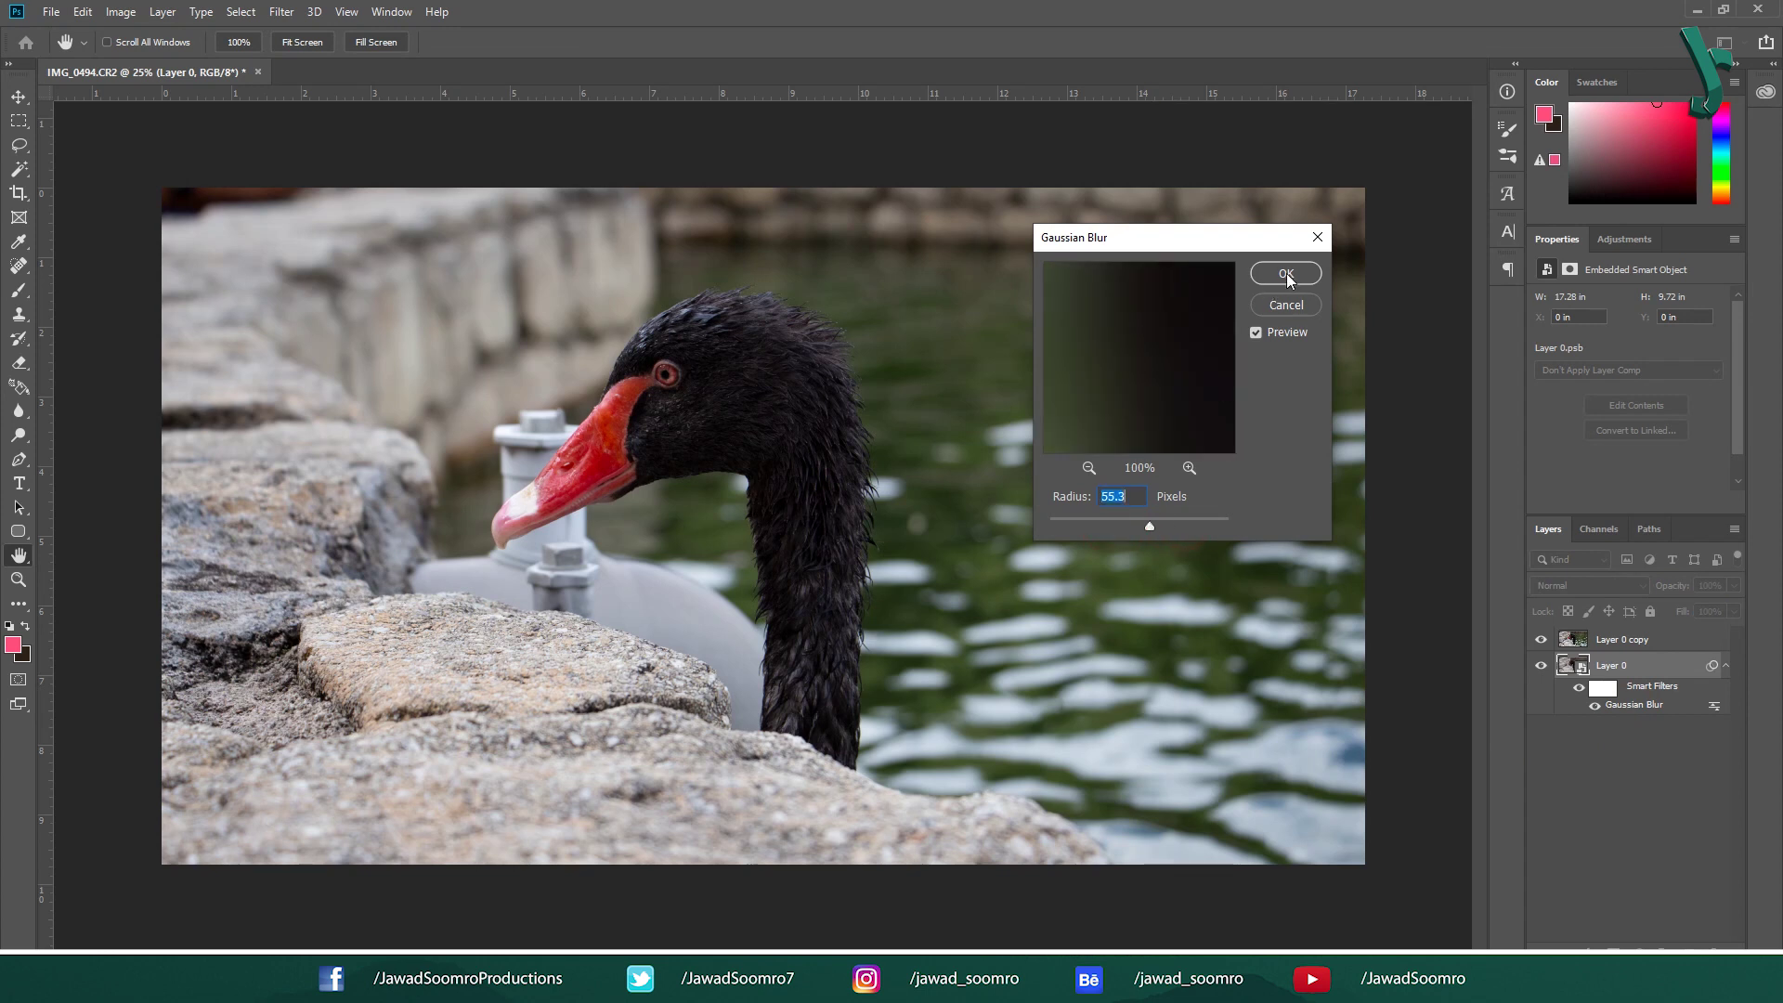
left_click(1290, 304)
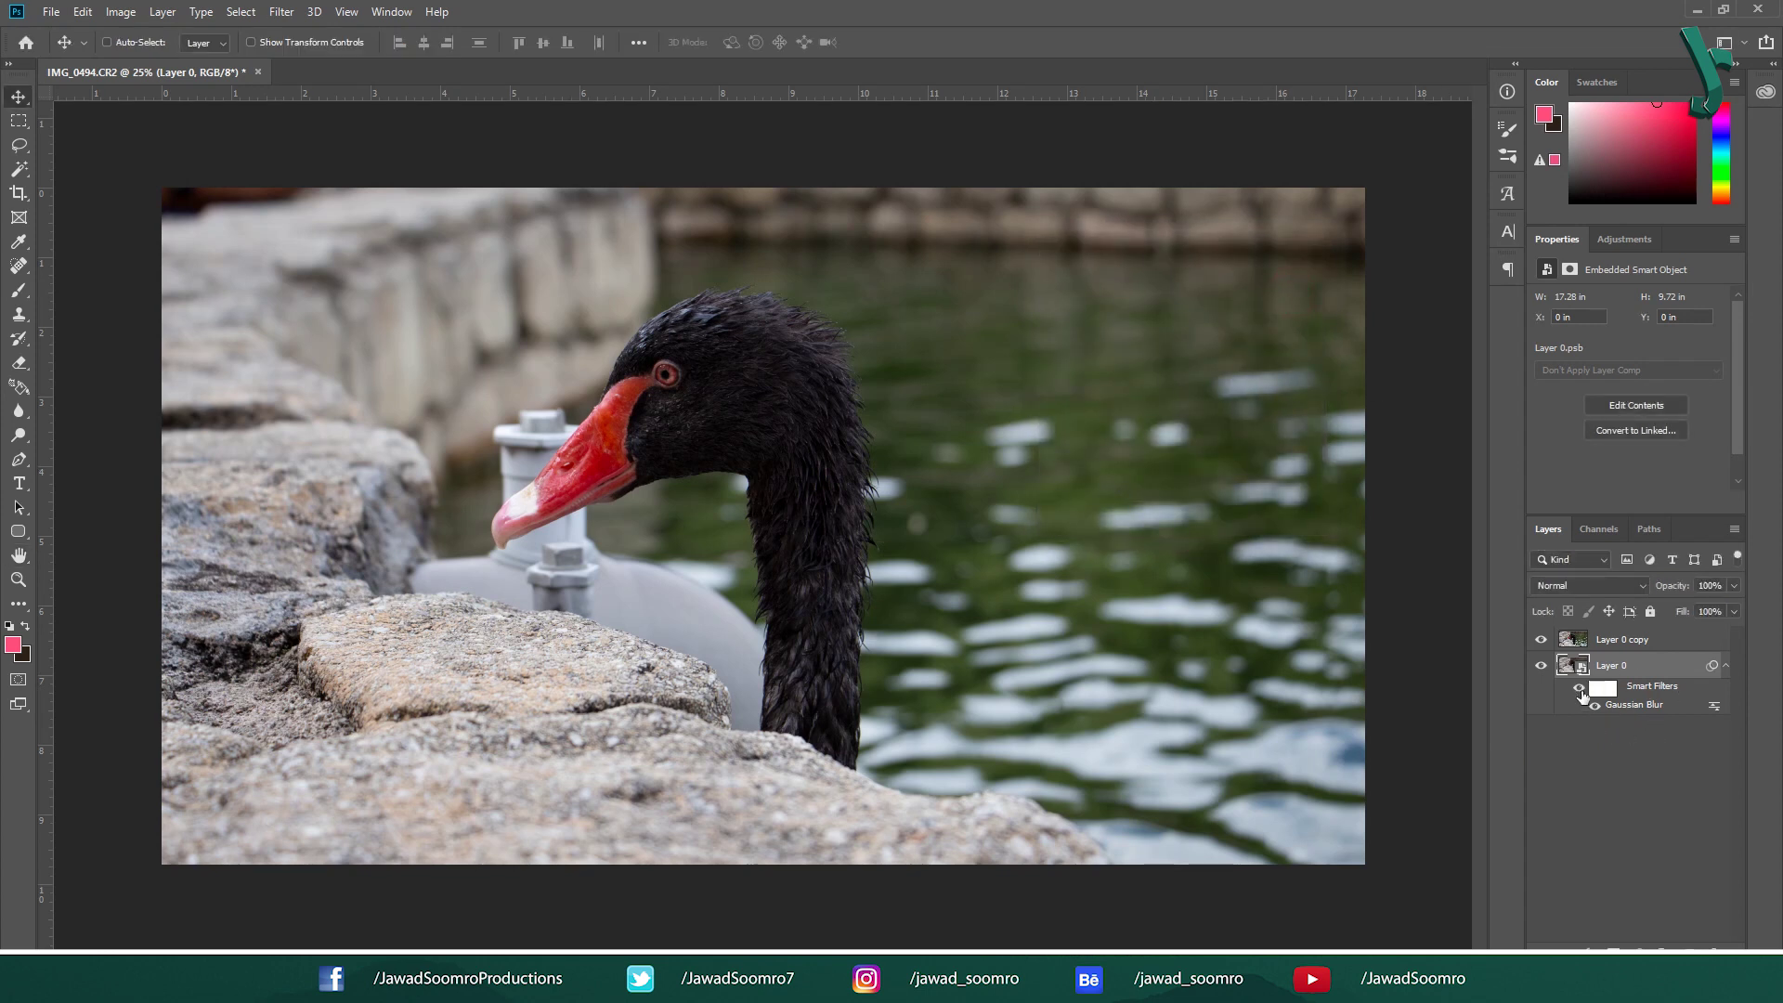
Add a Ripple distortion to Layer 0 as a second smart filter and collapse the layer's smart filter list.
left_click(281, 11)
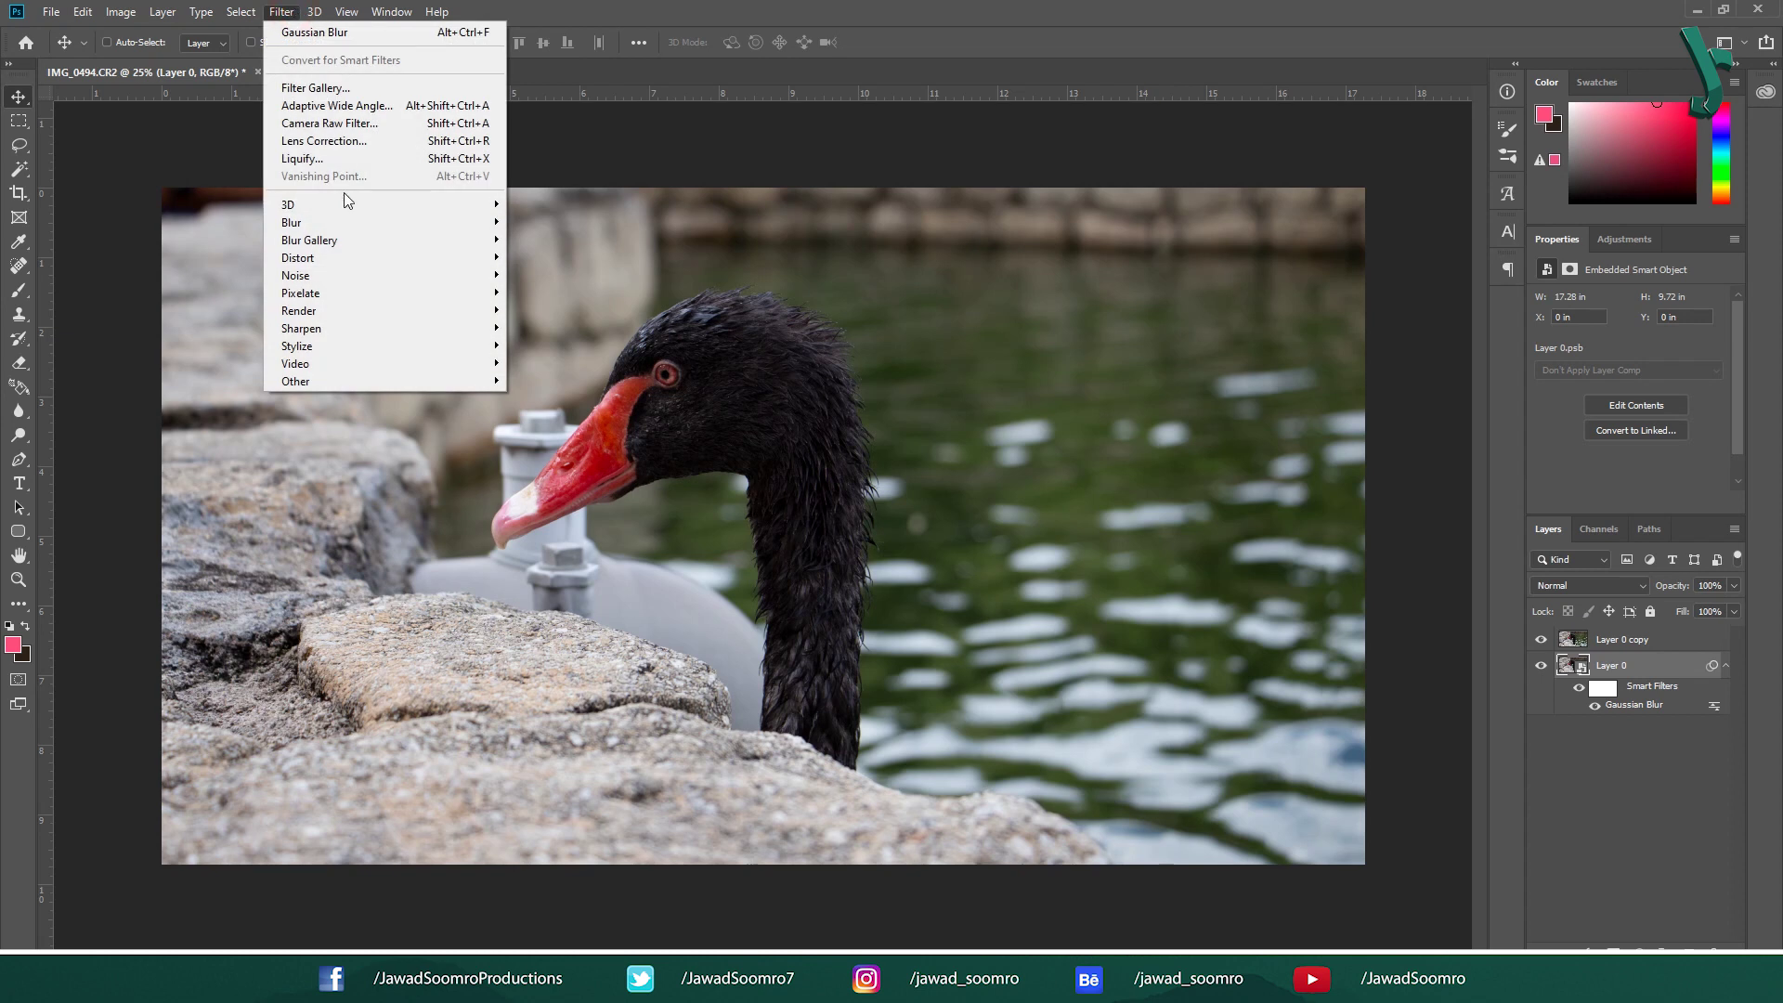
mouse_move(408, 259)
left_click(582, 311)
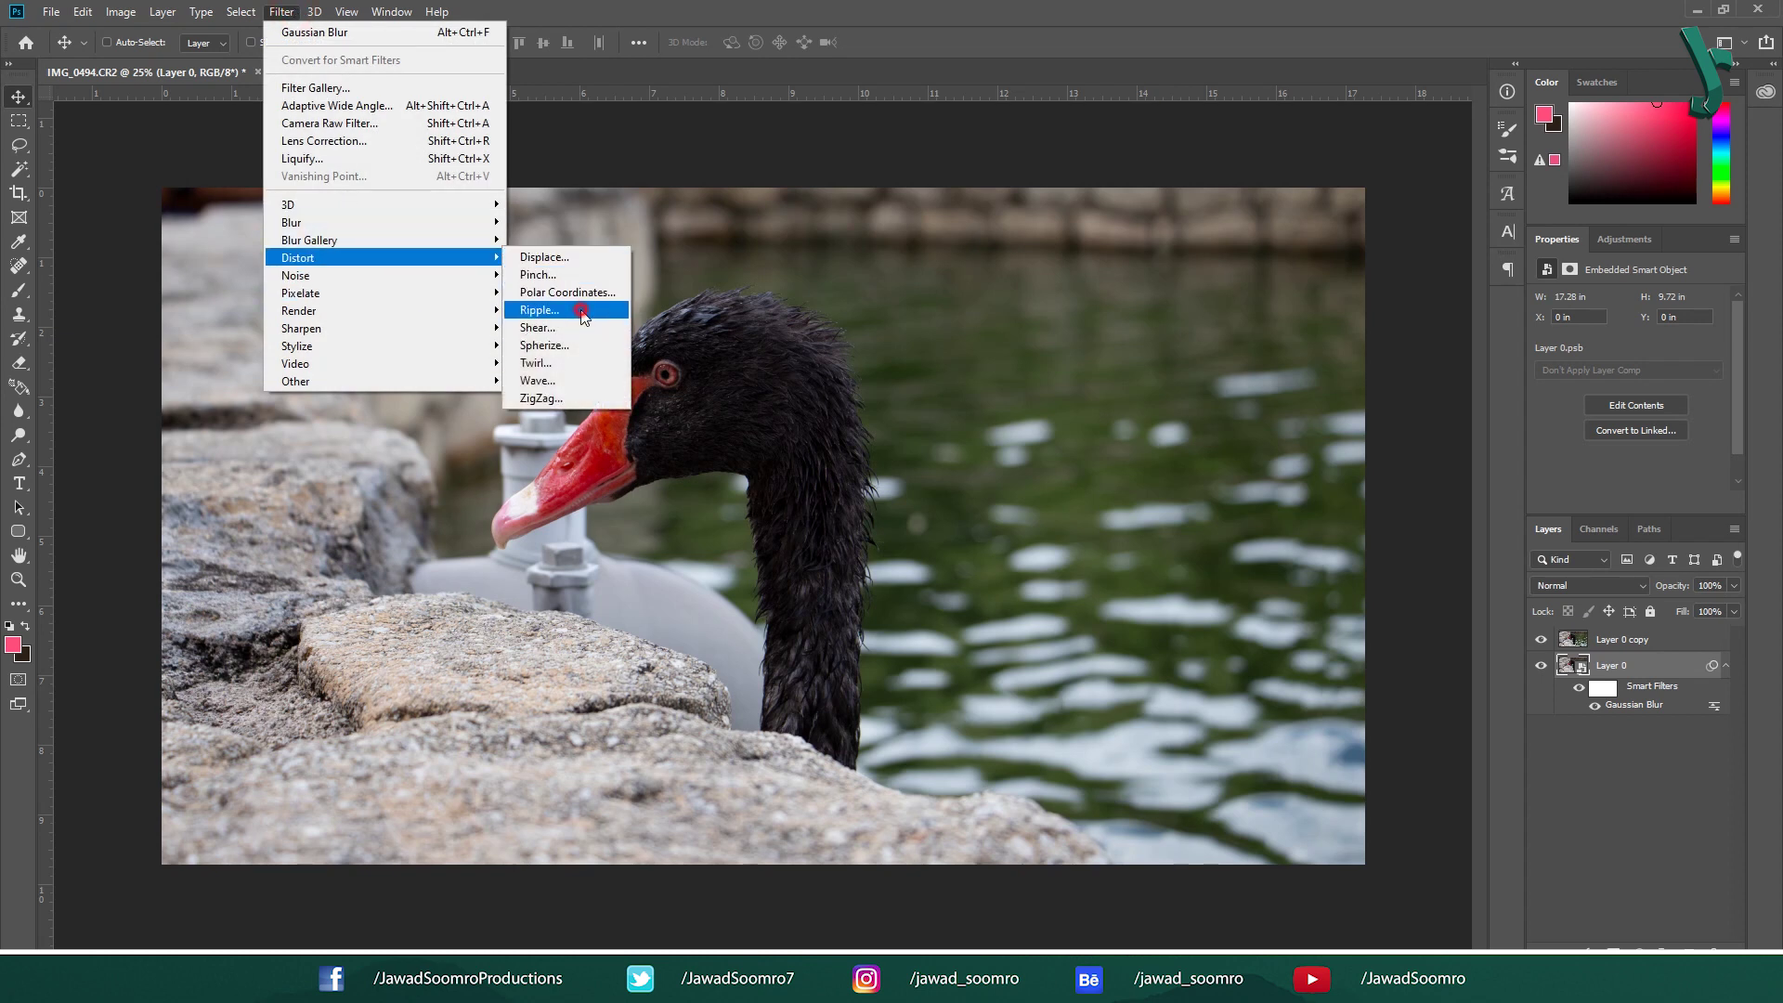
left_click(1039, 242)
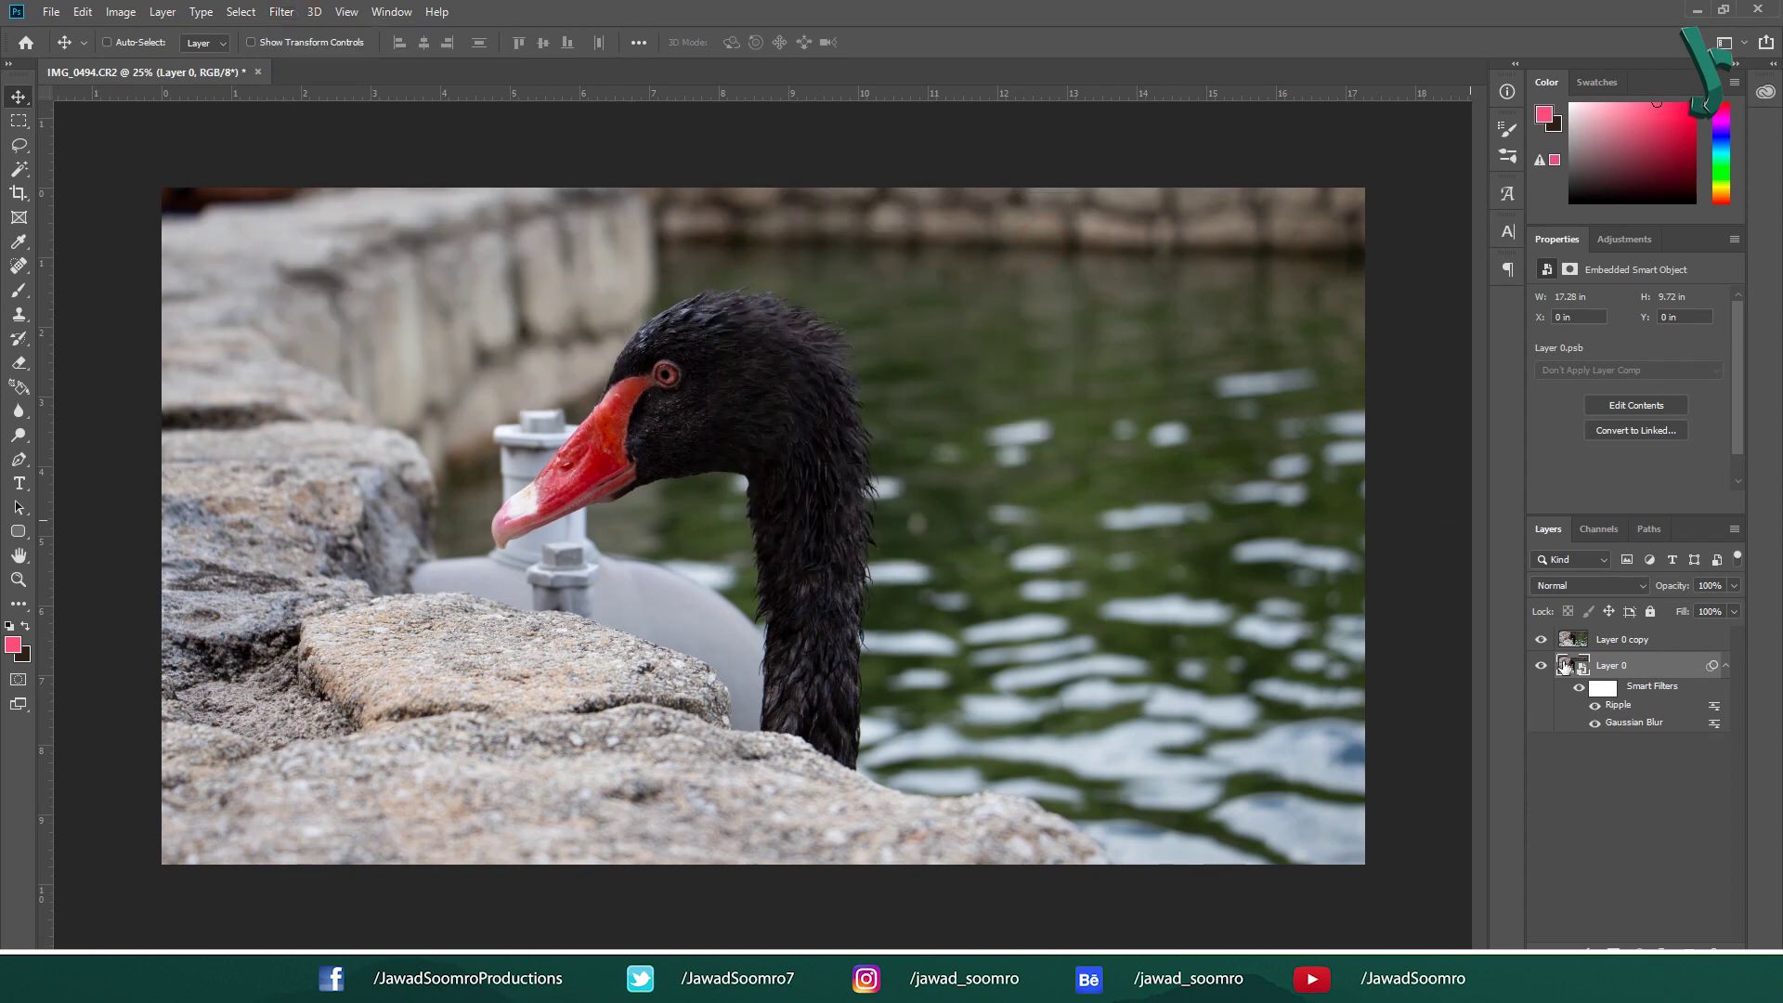
left_click(1596, 724)
left_click(1683, 668)
left_click(1726, 670)
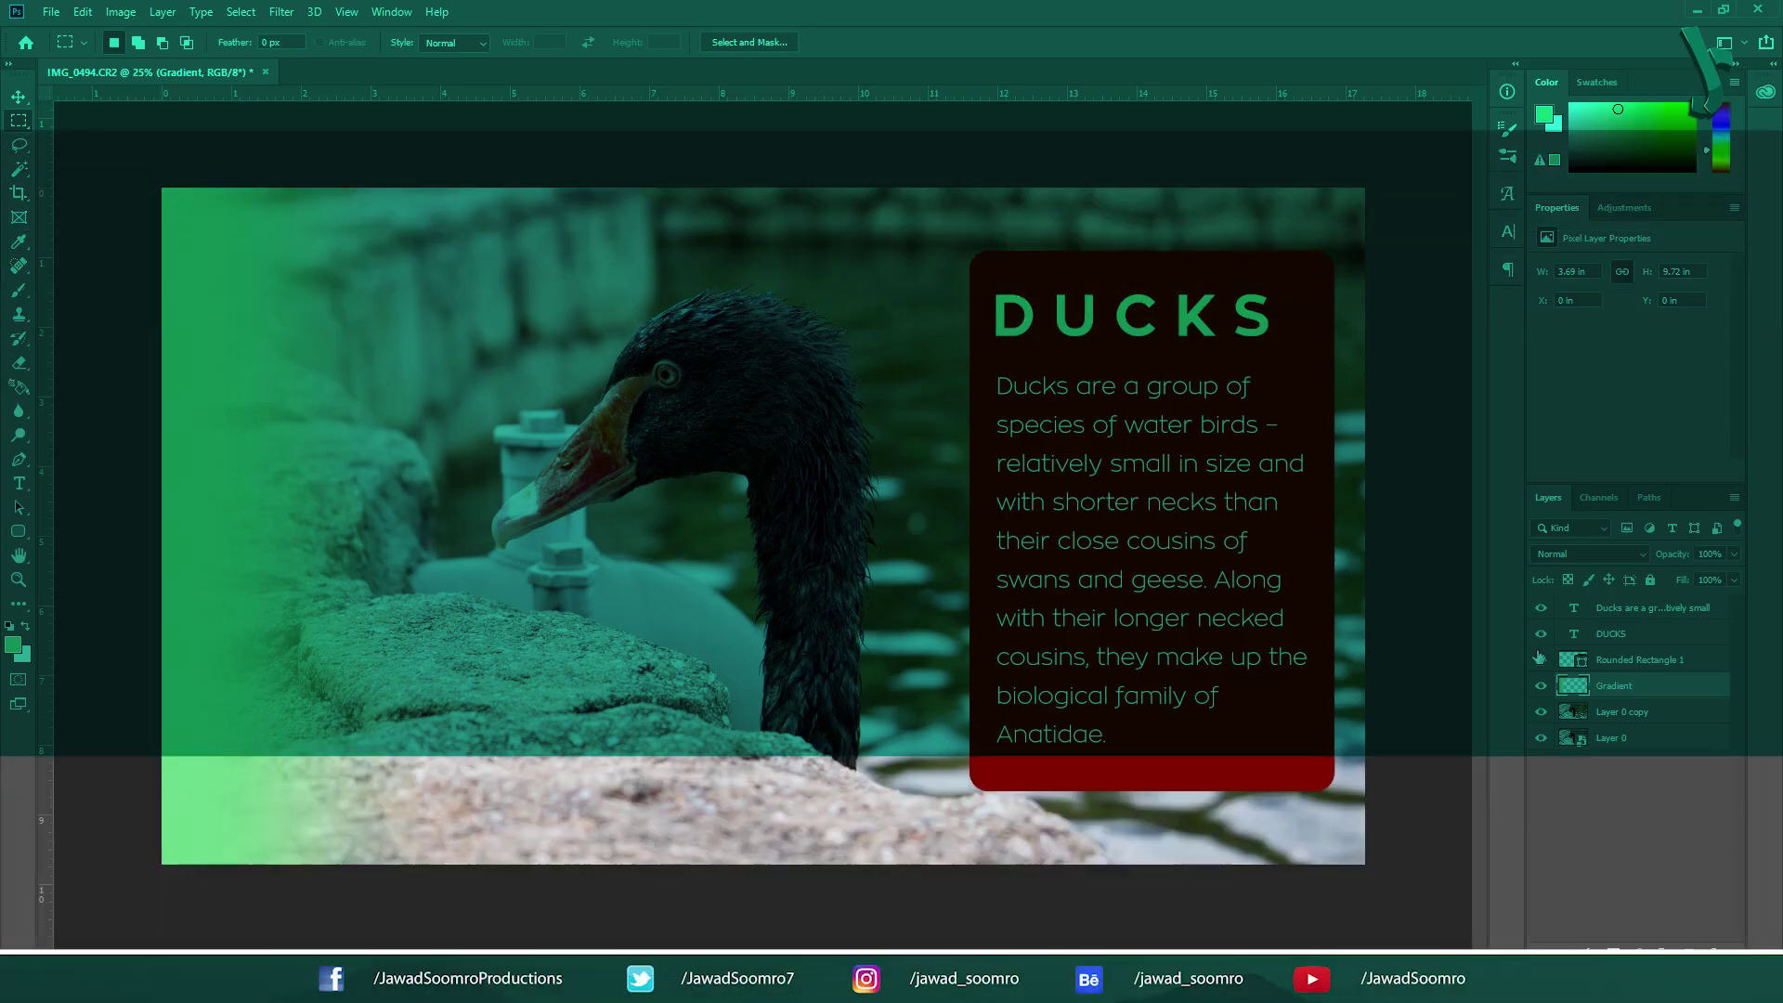
Hide and redisplay the Gradient, Rounded Rectangle 1, DUCKS and paragraph text layers to examine what each contributes to the design.
left_click(1540, 685)
left_click(1541, 659)
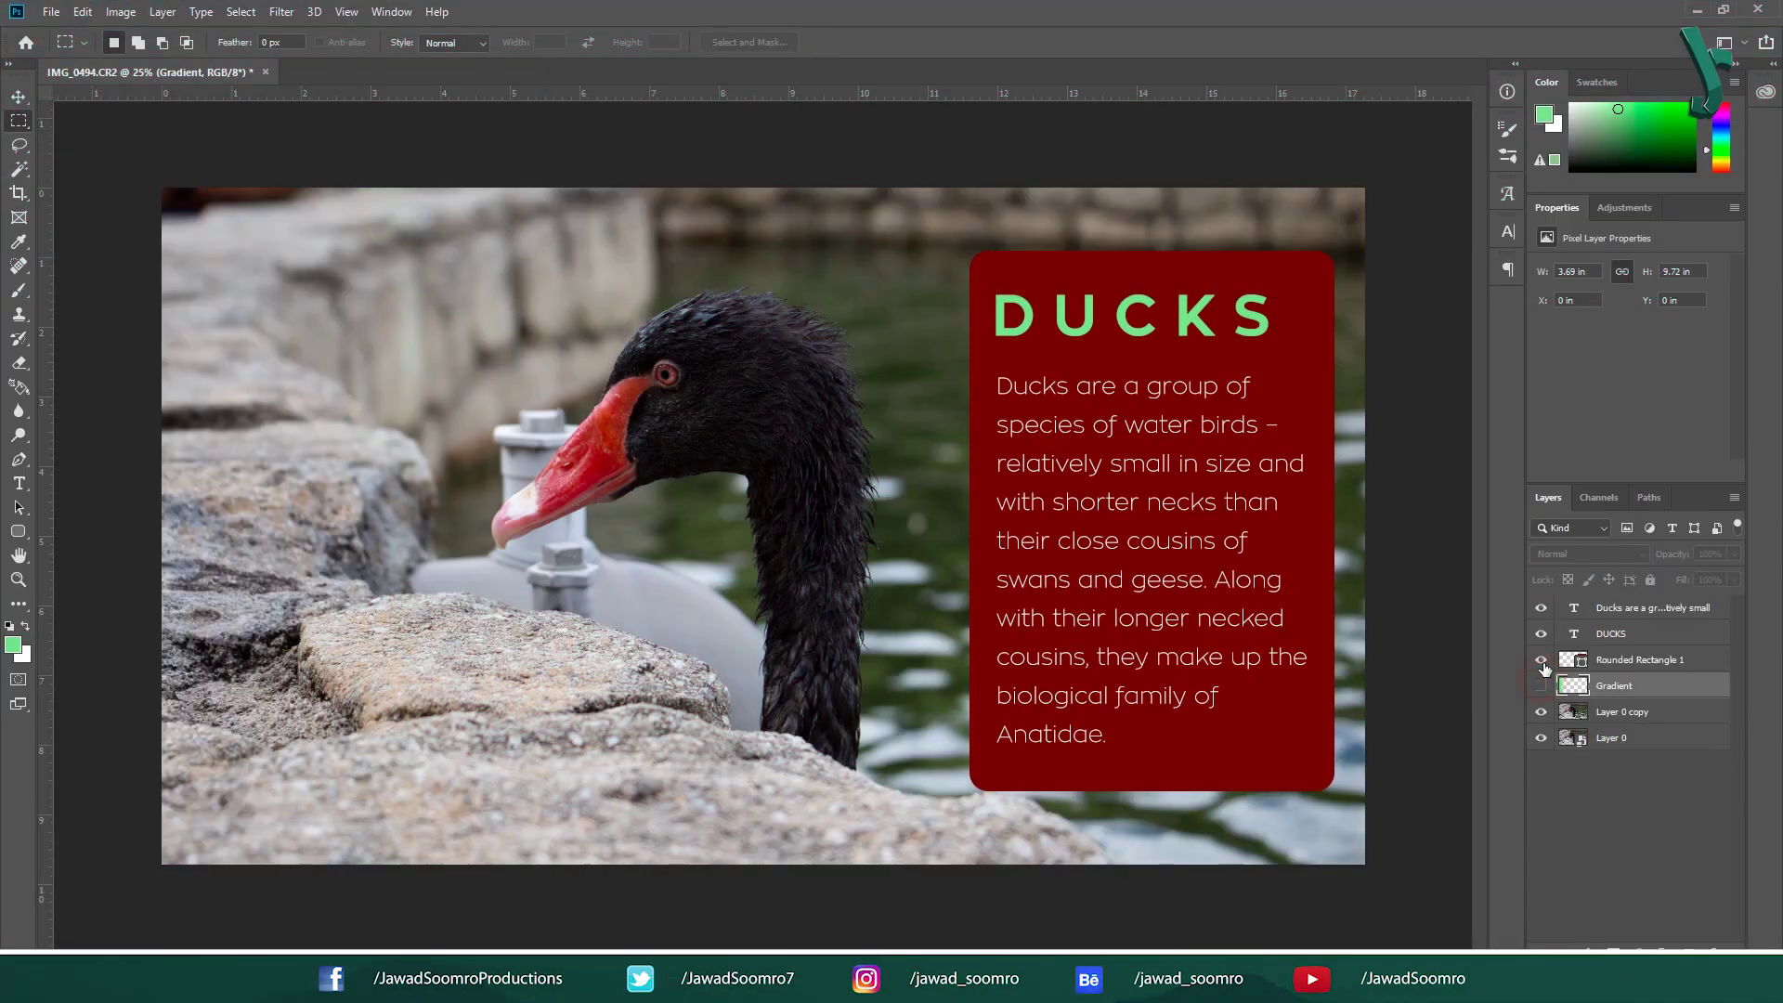
left_click(1540, 633)
left_click(1542, 608)
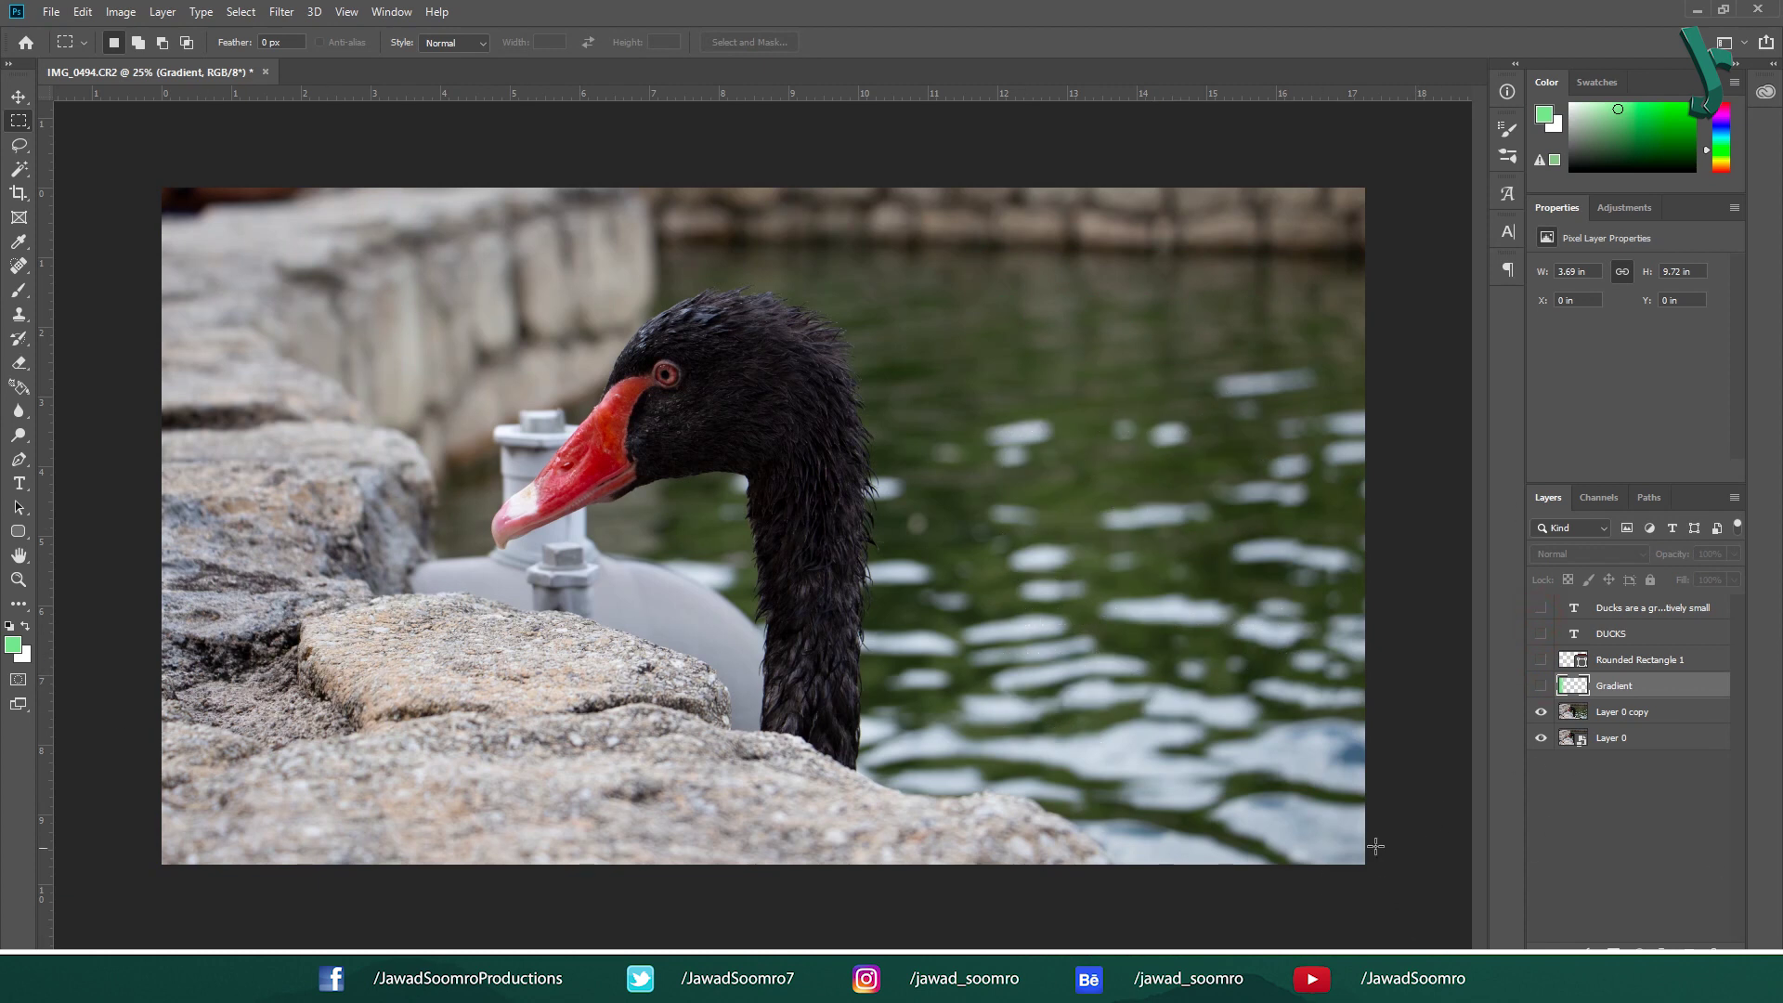
left_click(1541, 685)
left_click(1540, 659)
left_click(1540, 633)
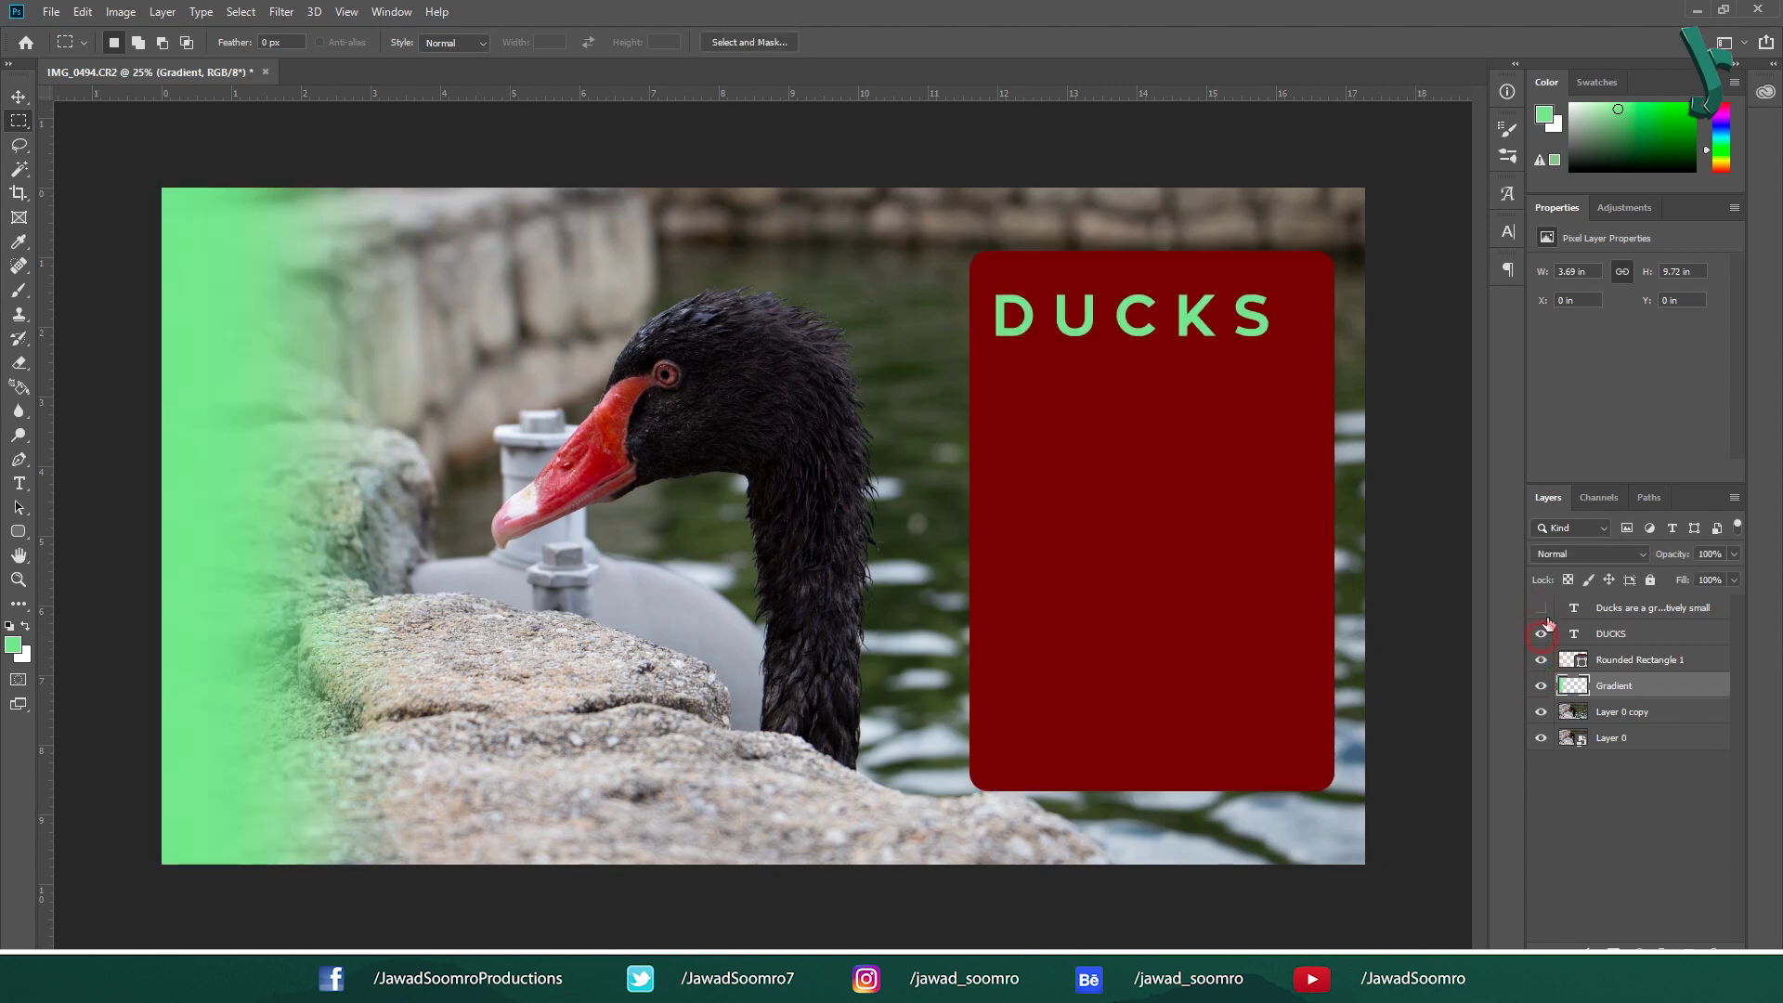
left_click(1540, 607)
left_click(1675, 785)
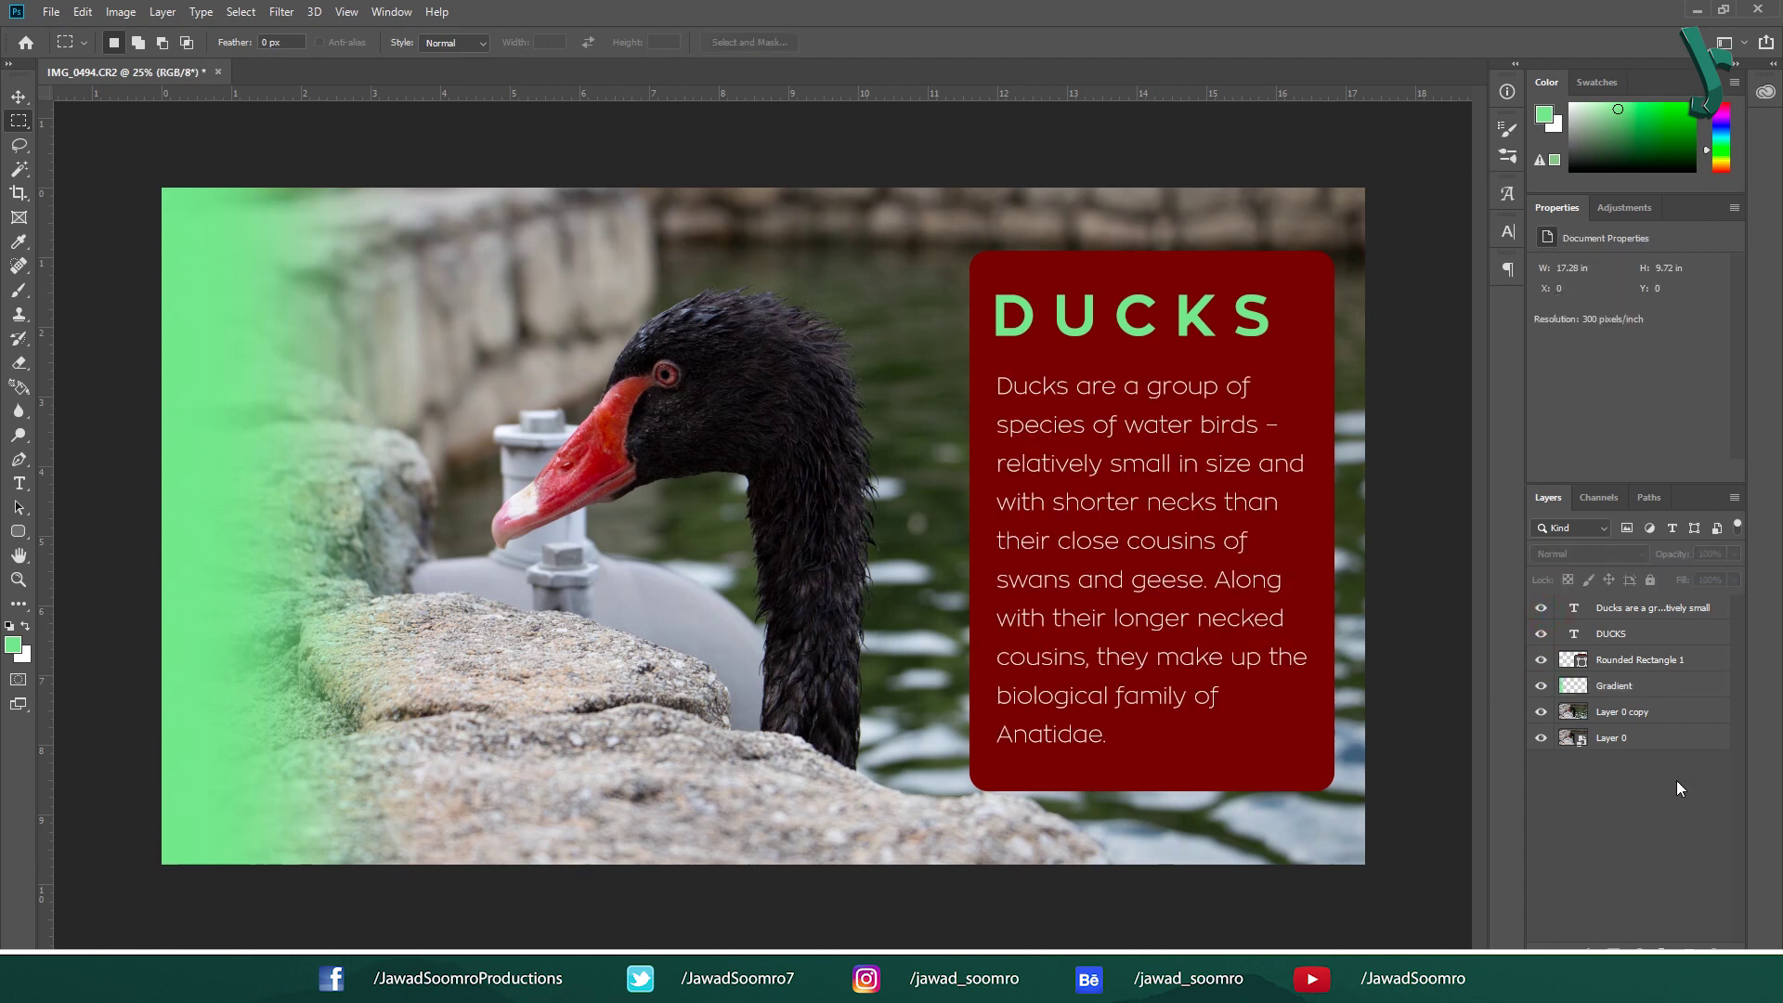
Combine the Gradient, Rounded Rectangle 1, DUCKS and paragraph text layers into a single Smart Object.
left_click(1672, 689)
left_click(1669, 661)
left_click(1666, 635)
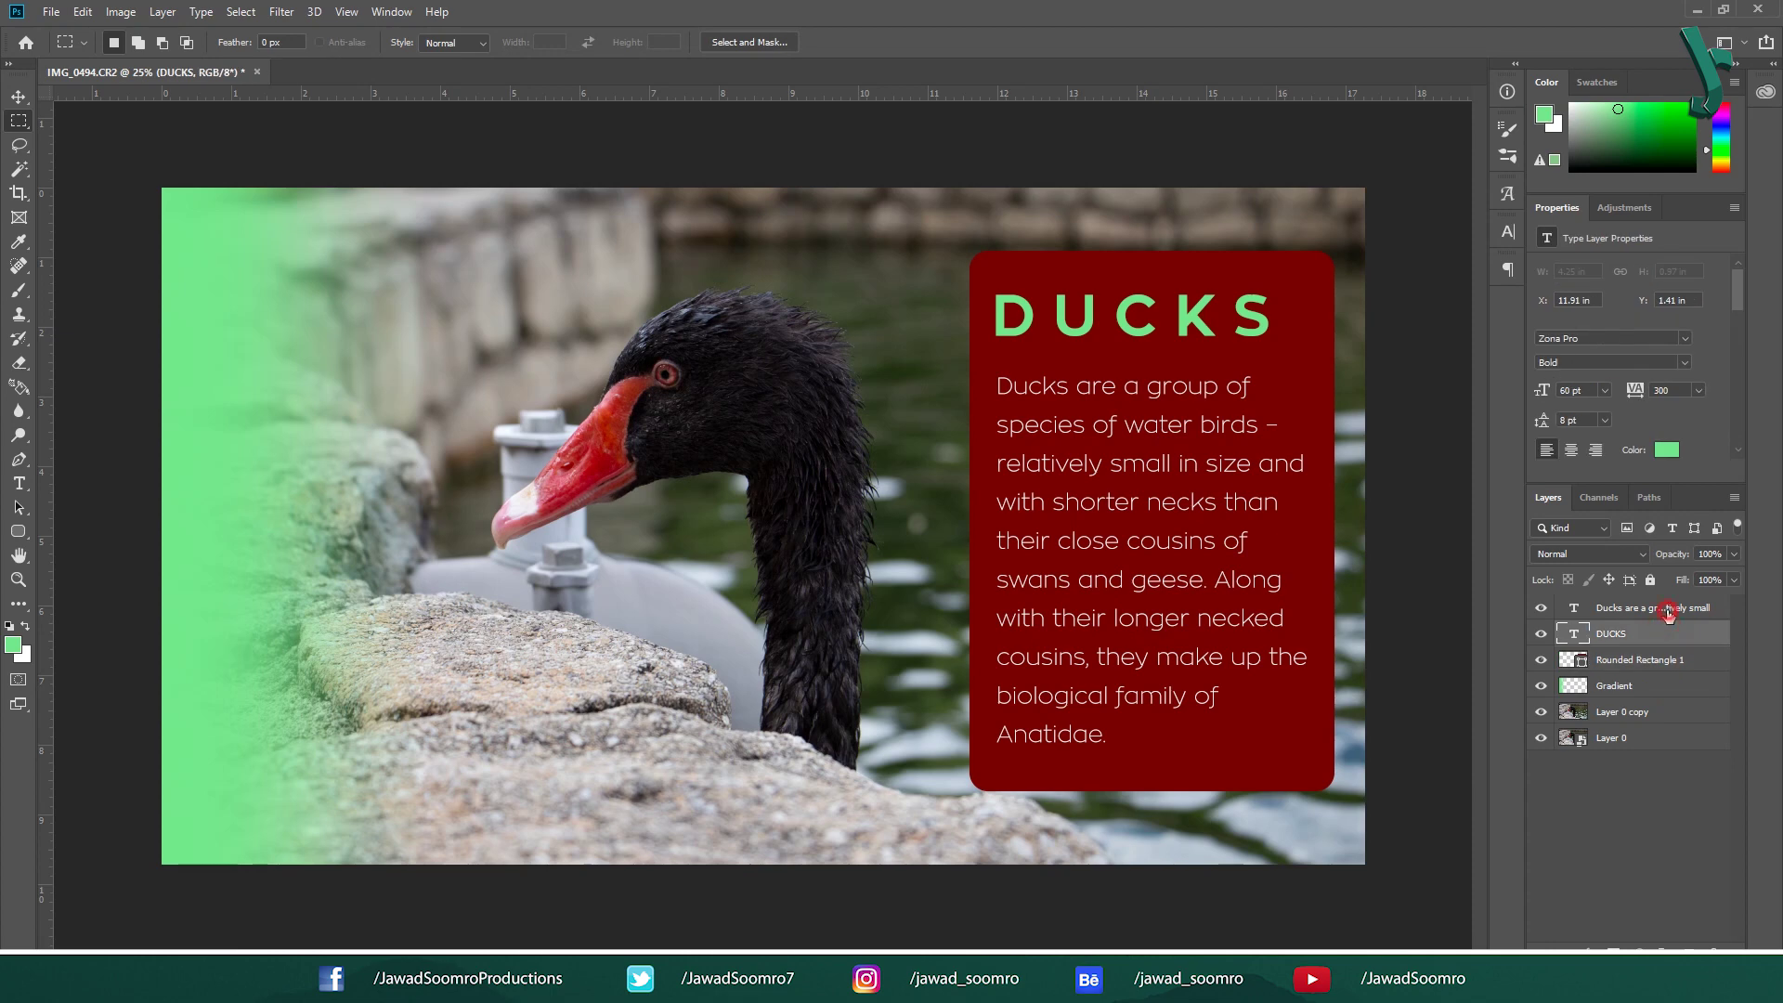
left_click(1669, 611)
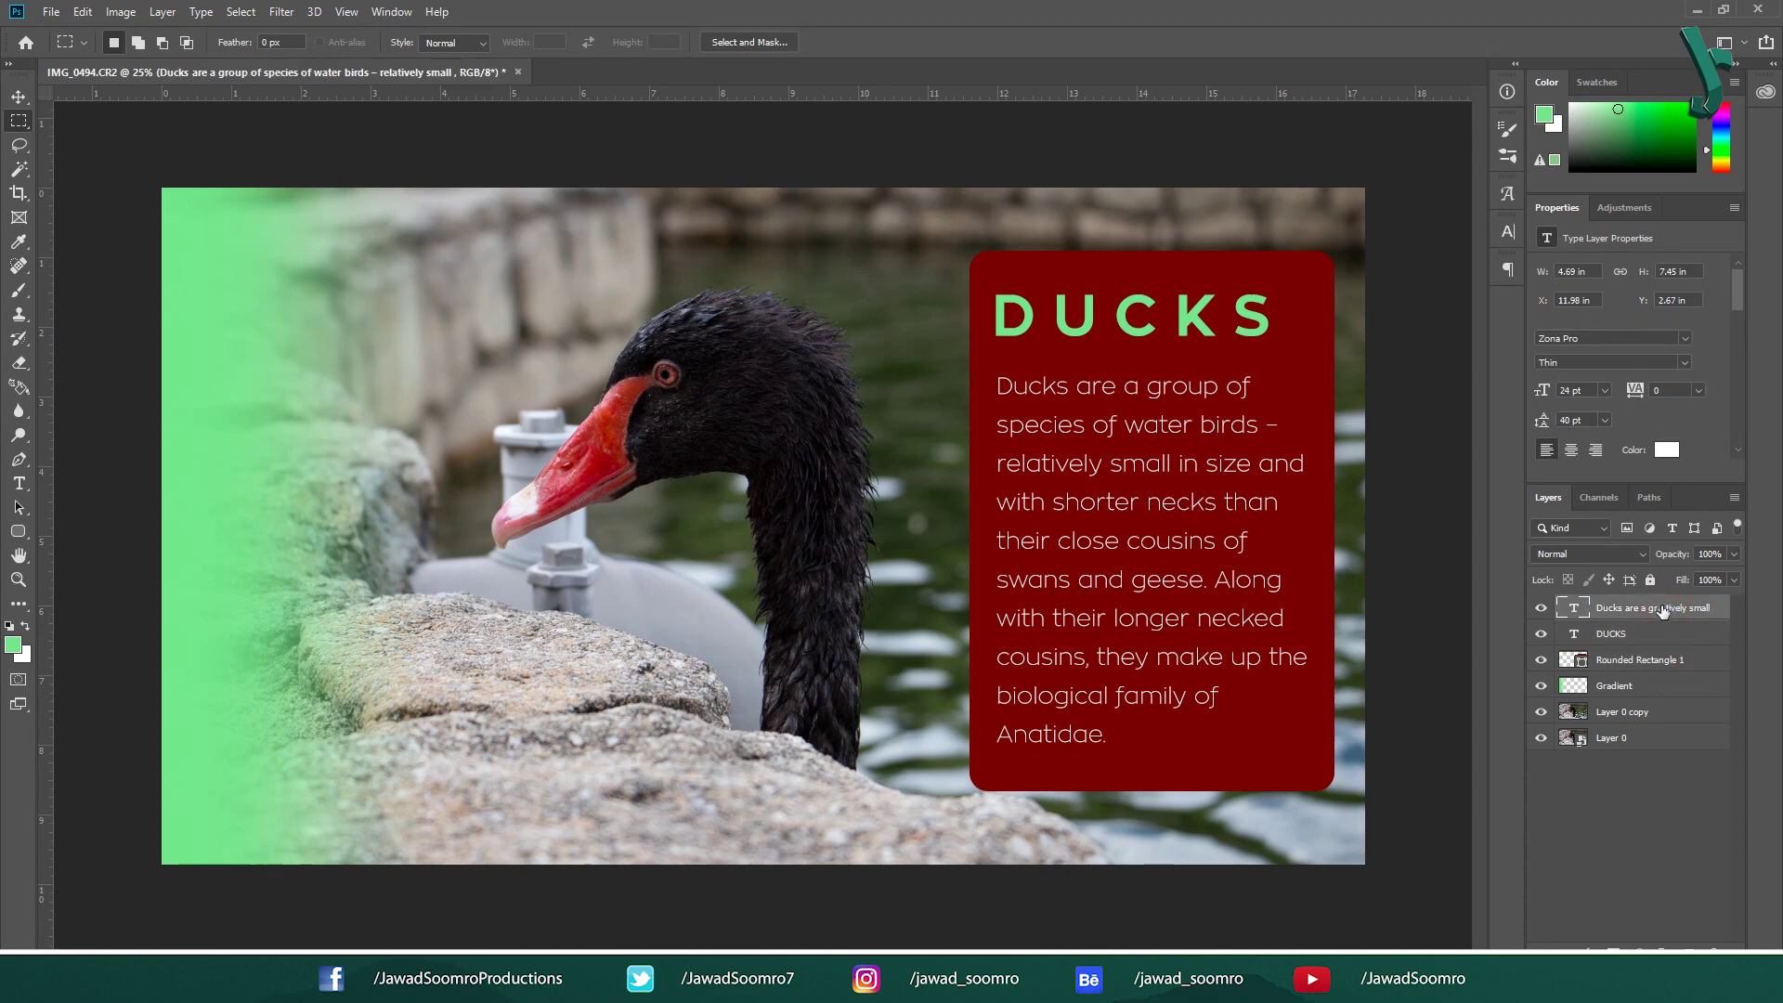
left_click(1641, 663, "shift")
right_click(1636, 657)
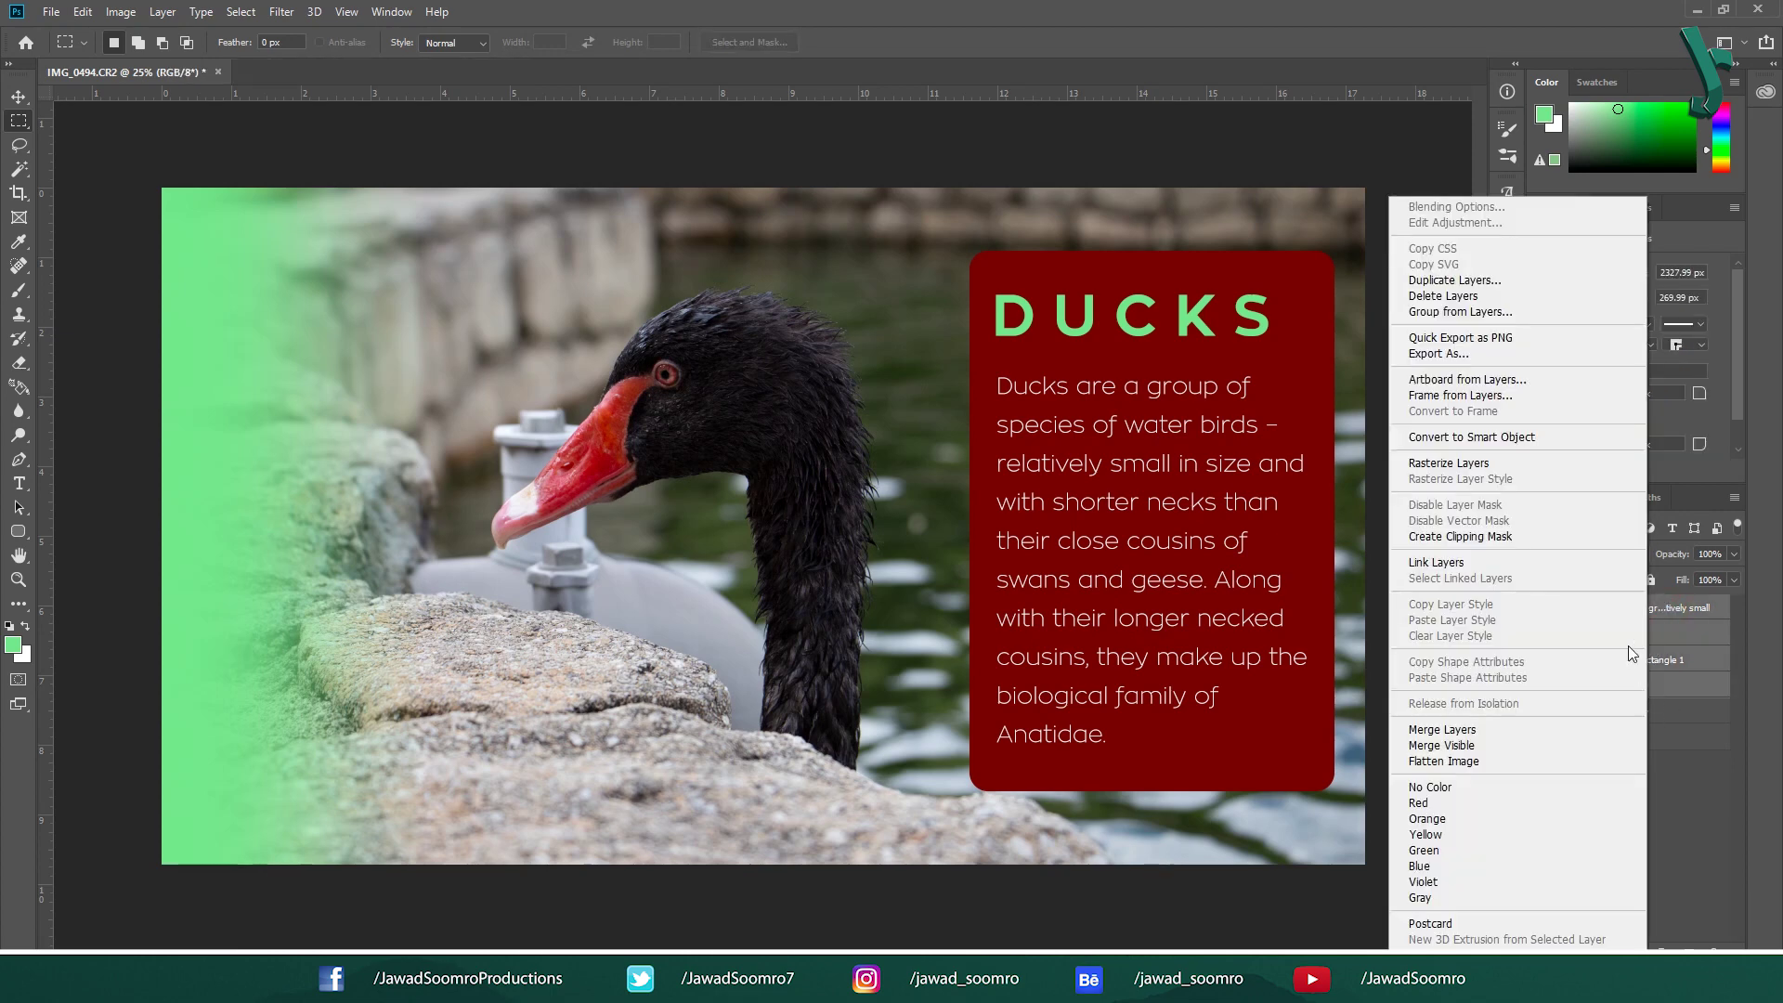
left_click(1488, 438)
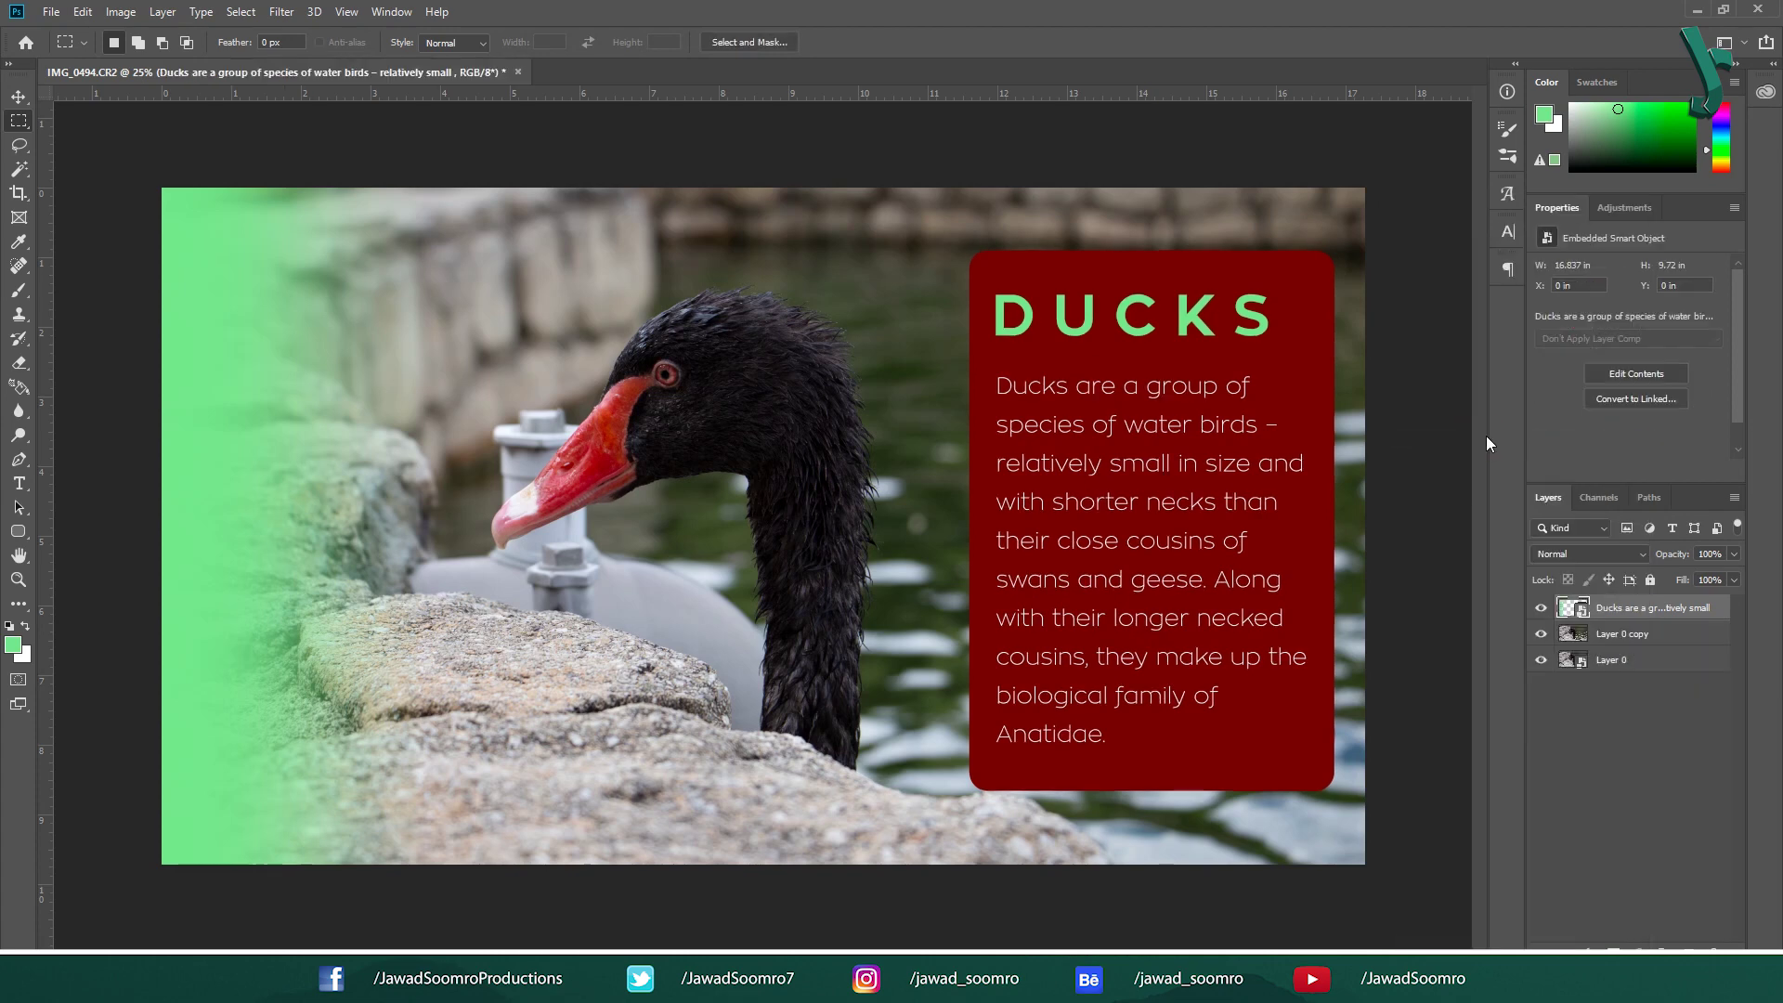
Toggle the combined Smart Object's visibility off and on, and open its contents for editing.
left_click(1540, 607)
left_click(1541, 607)
double_click(1578, 614)
key("v")
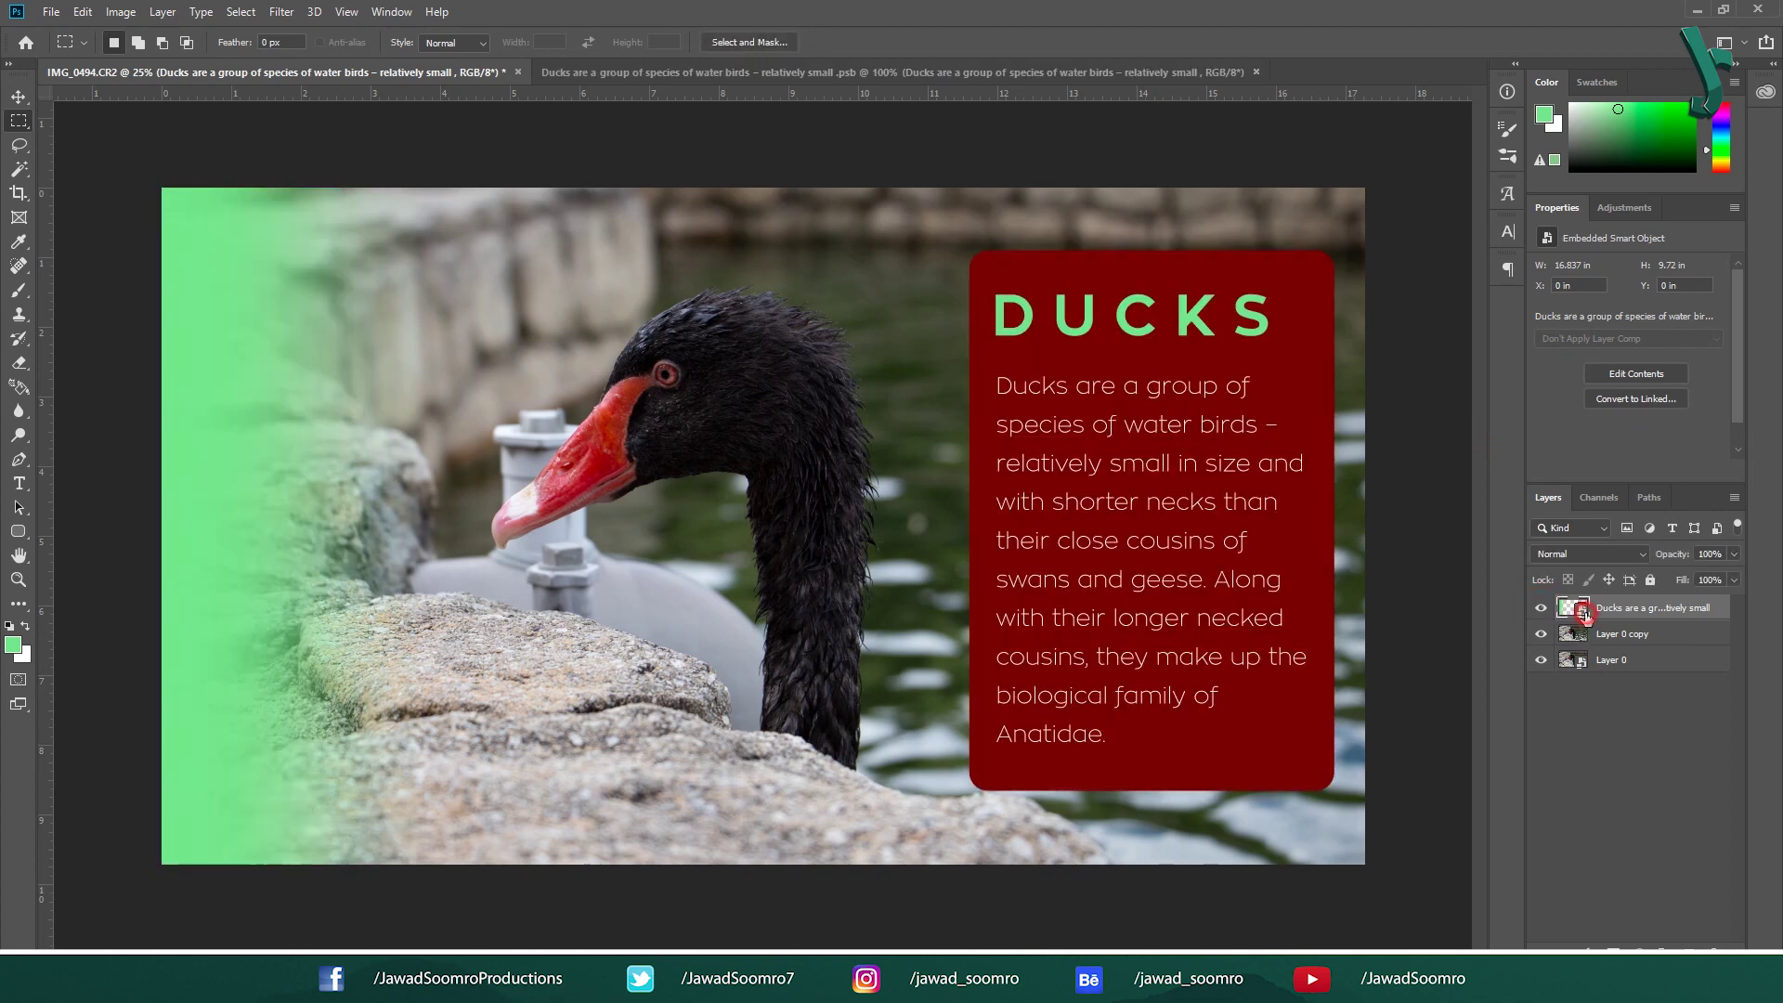
Hide and redisplay the Gradient layer inside the combined Smart Object's contents, save each change, and return to the IMG_0494.CR2 document.
left_click(775, 72)
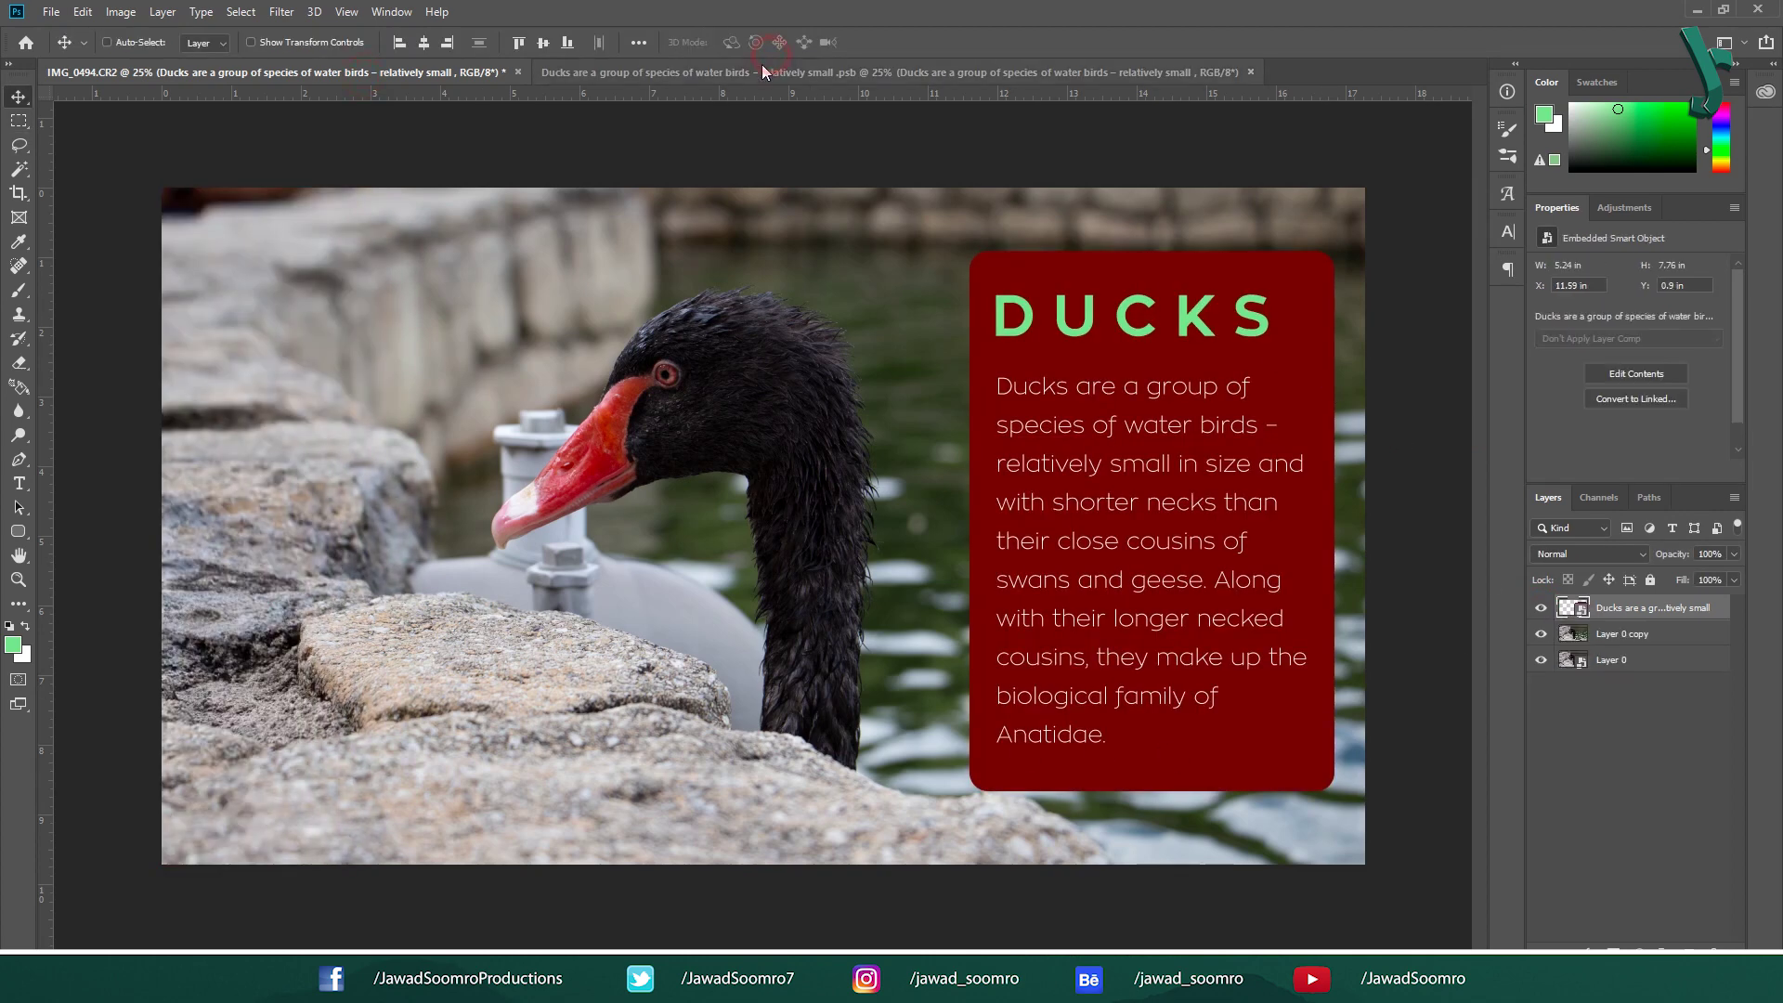
left_click(1541, 689)
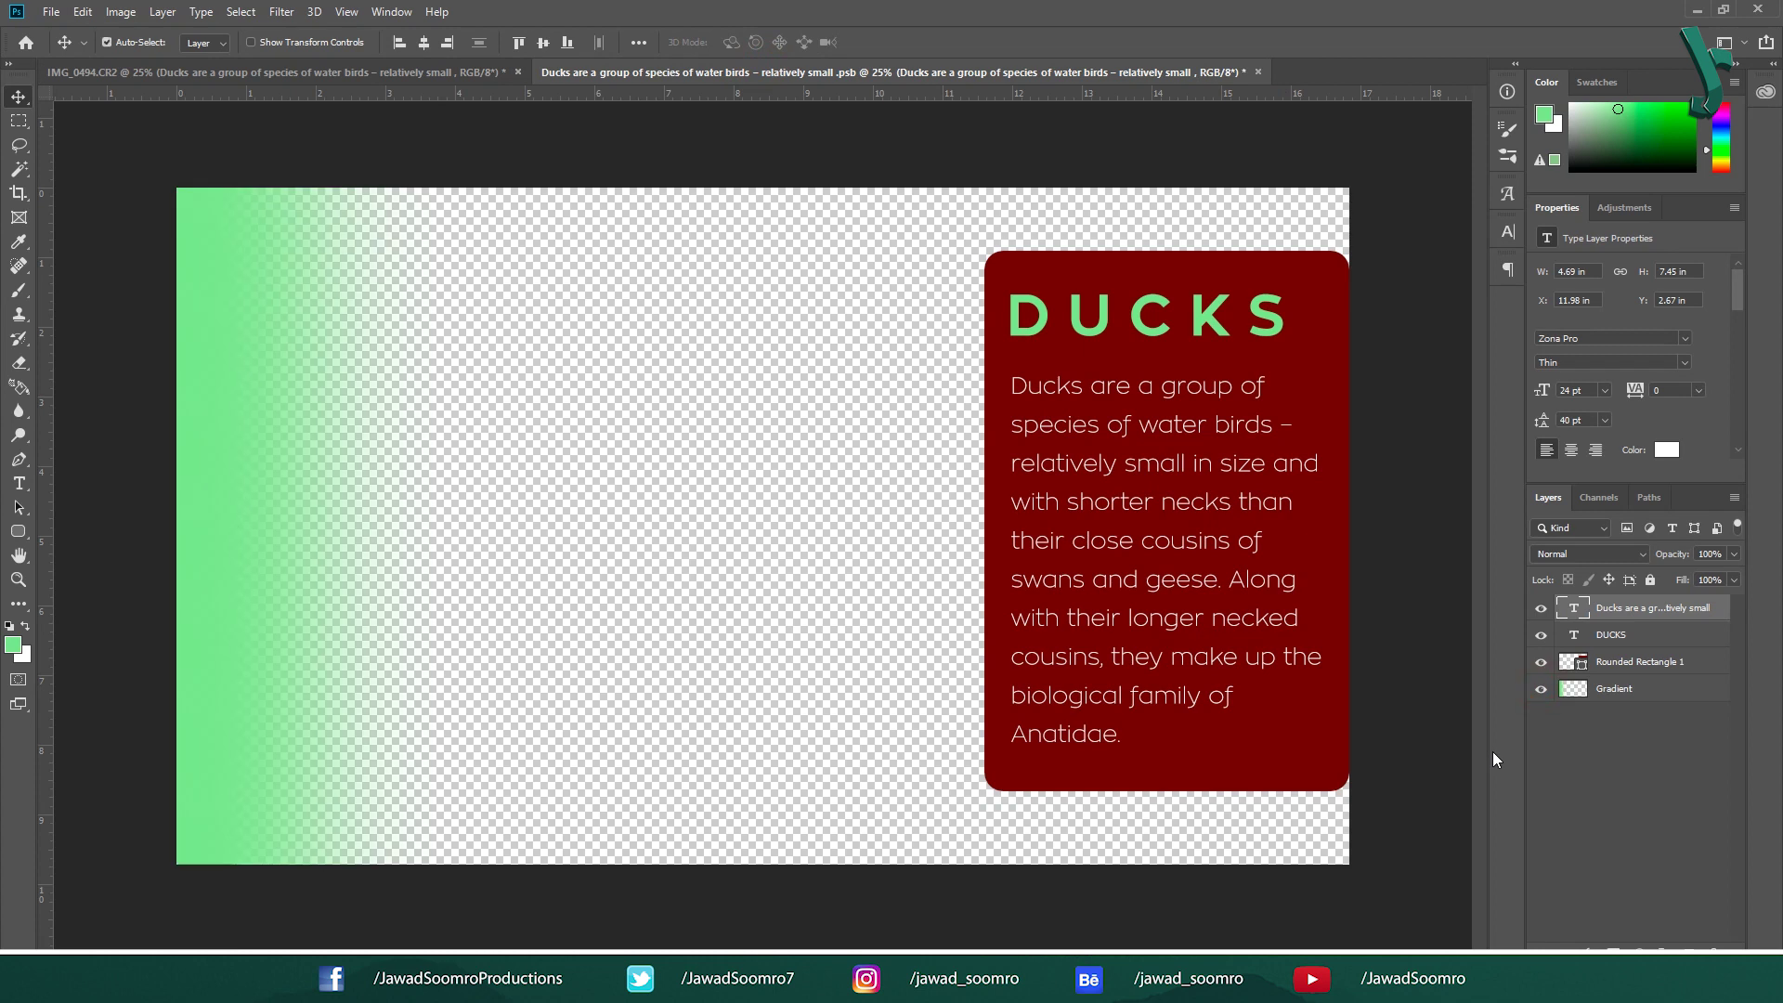
left_click(277, 75)
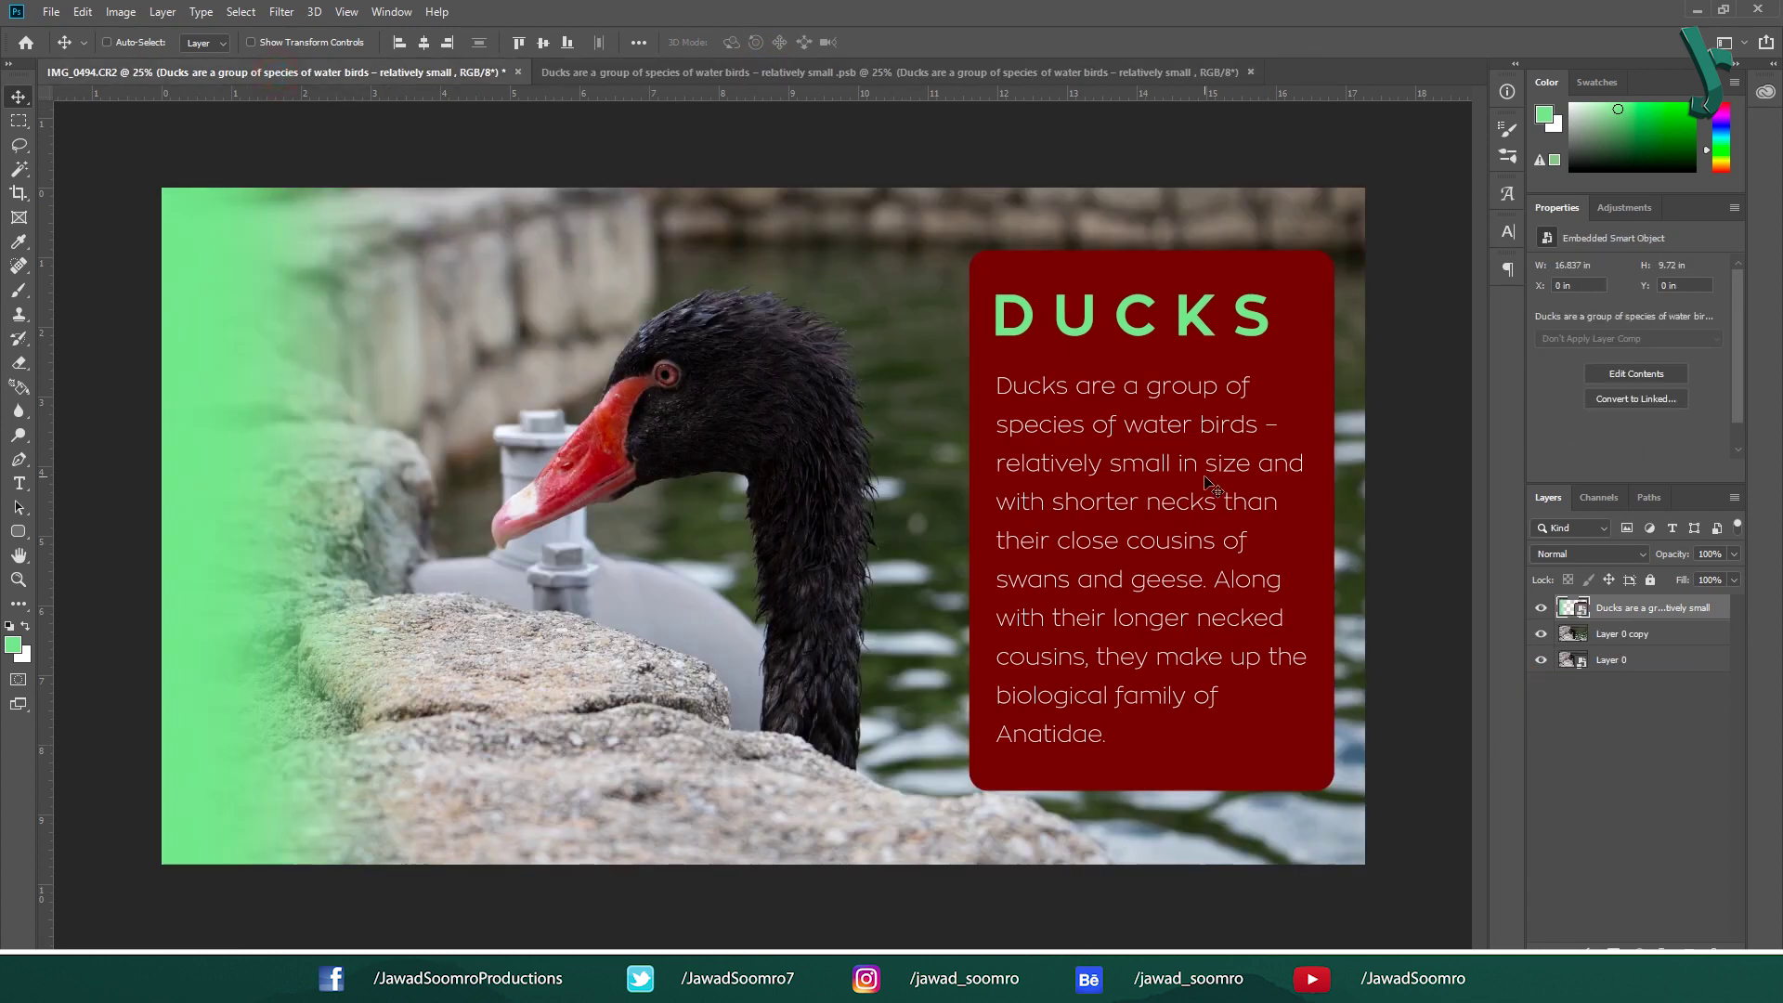
Delete the combined Smart Object and Layer 0 copy from IMG_0494.CR2, and close the Smart Object's contents document.
key("Delete")
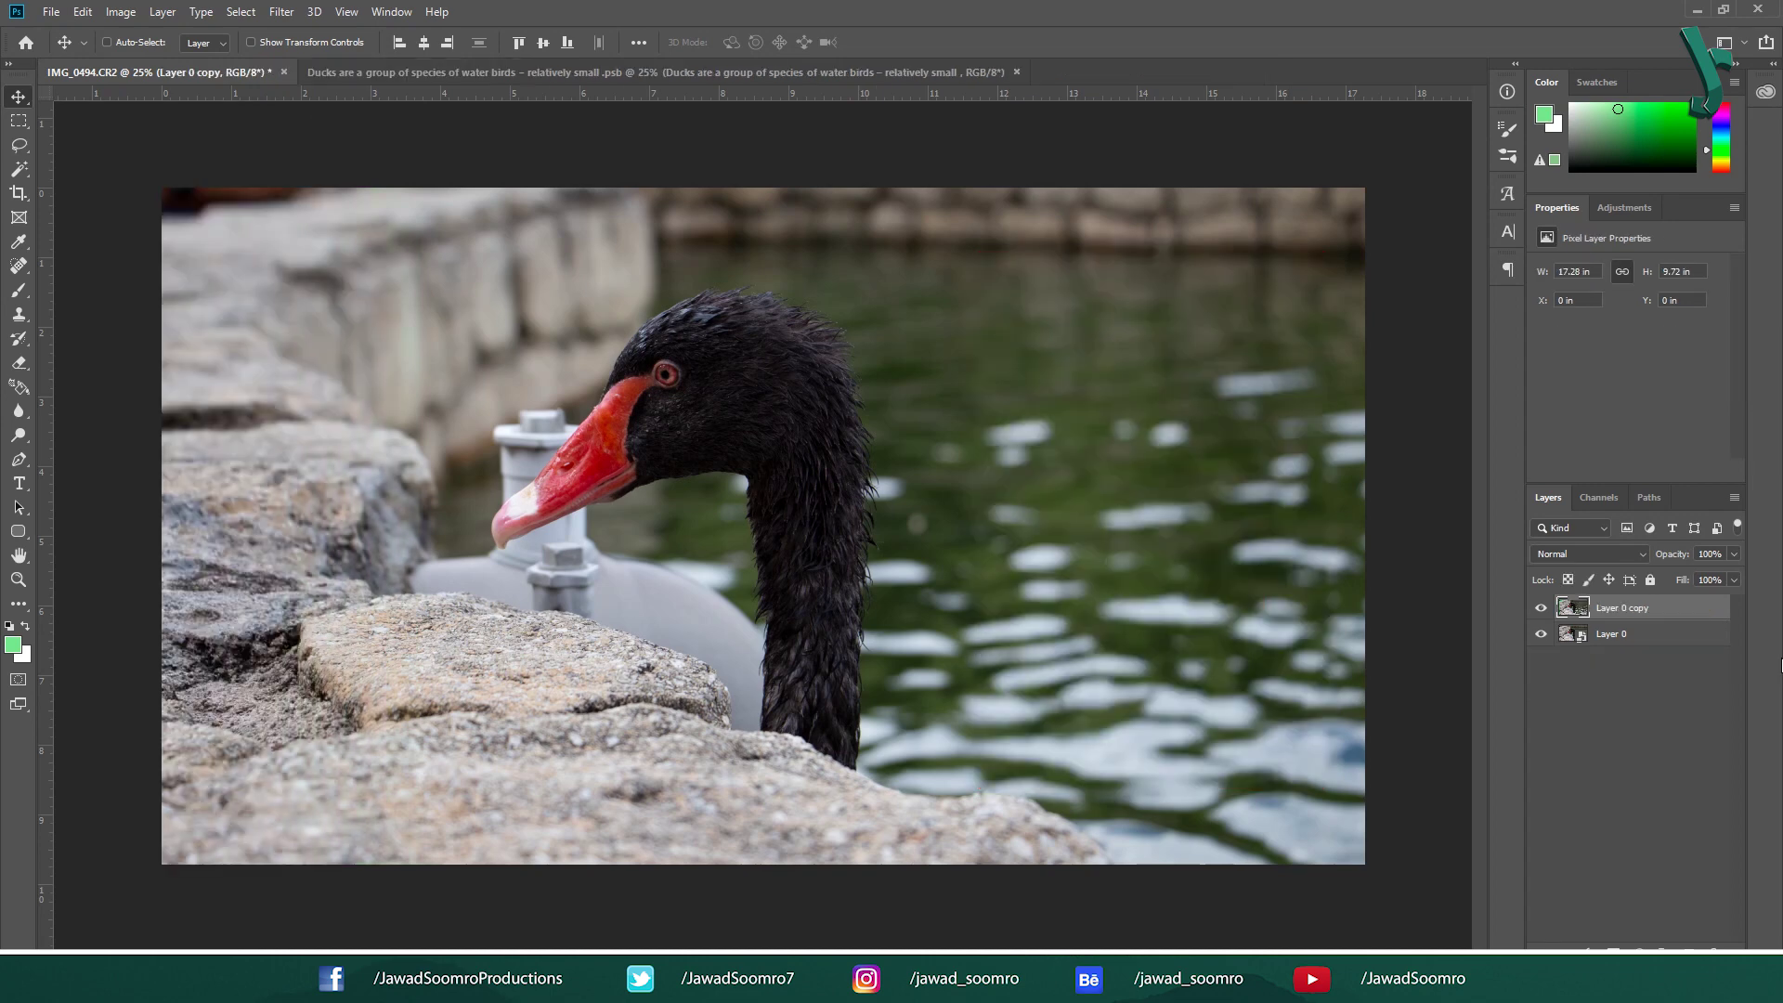
key("Delete")
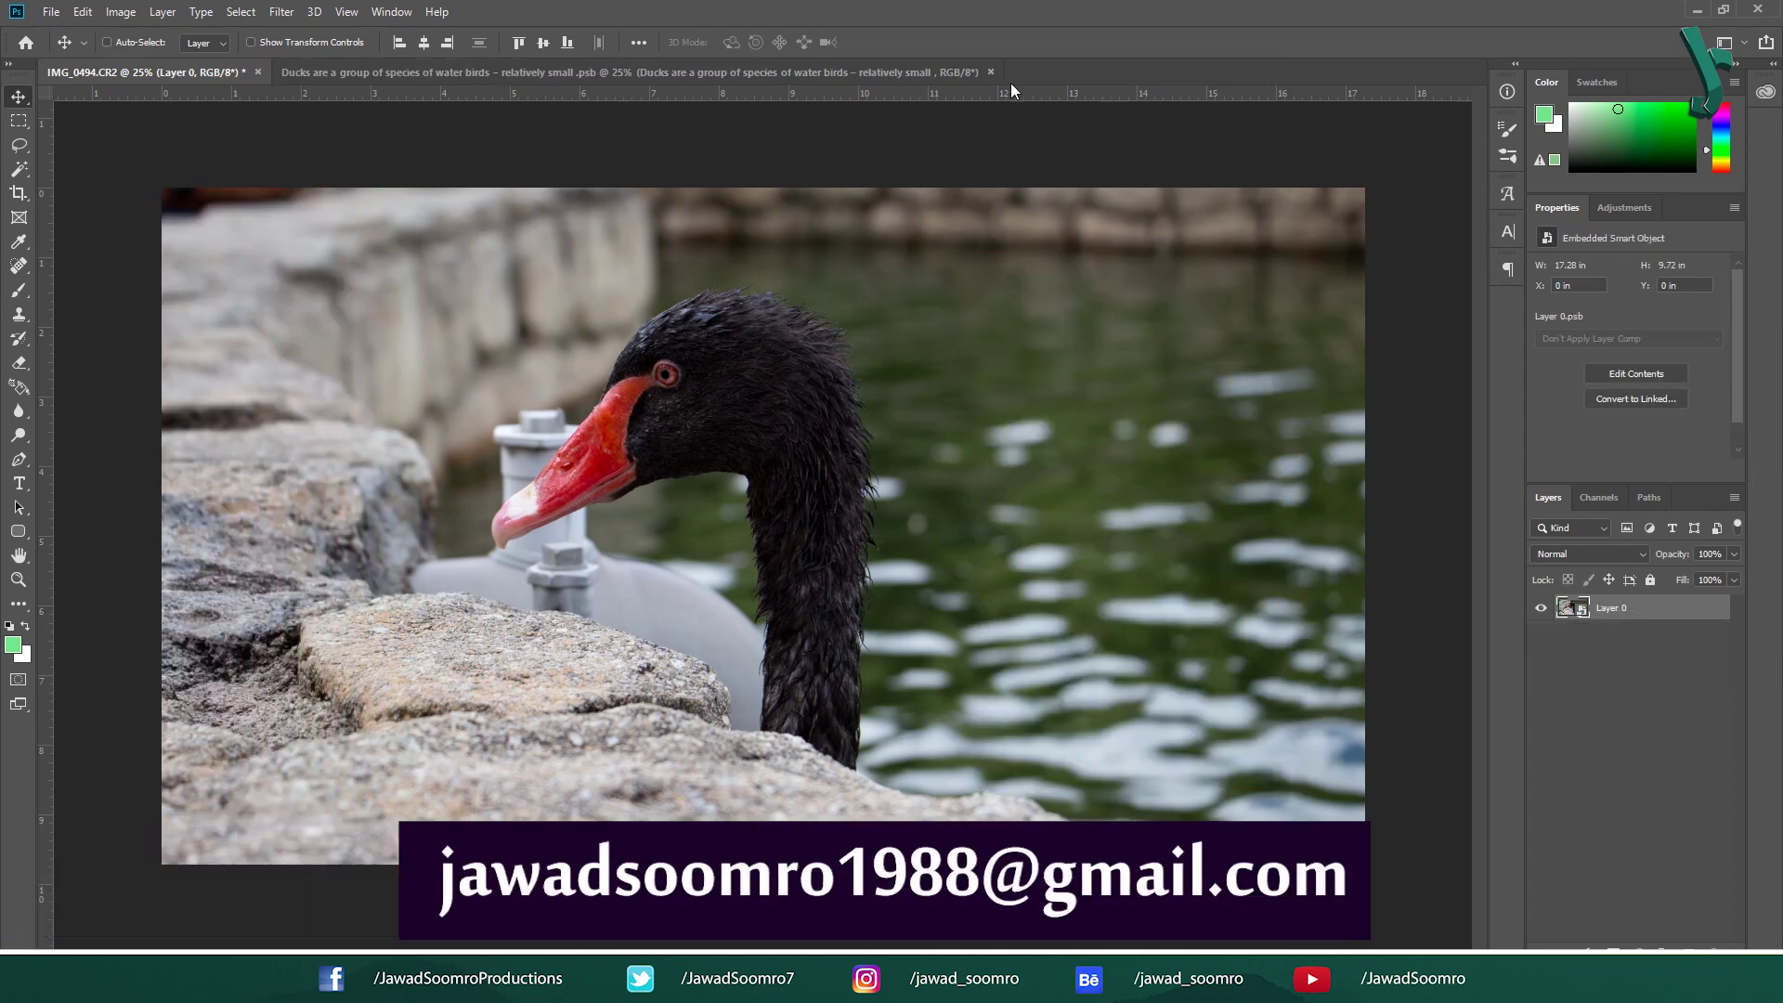
left_click(990, 72)
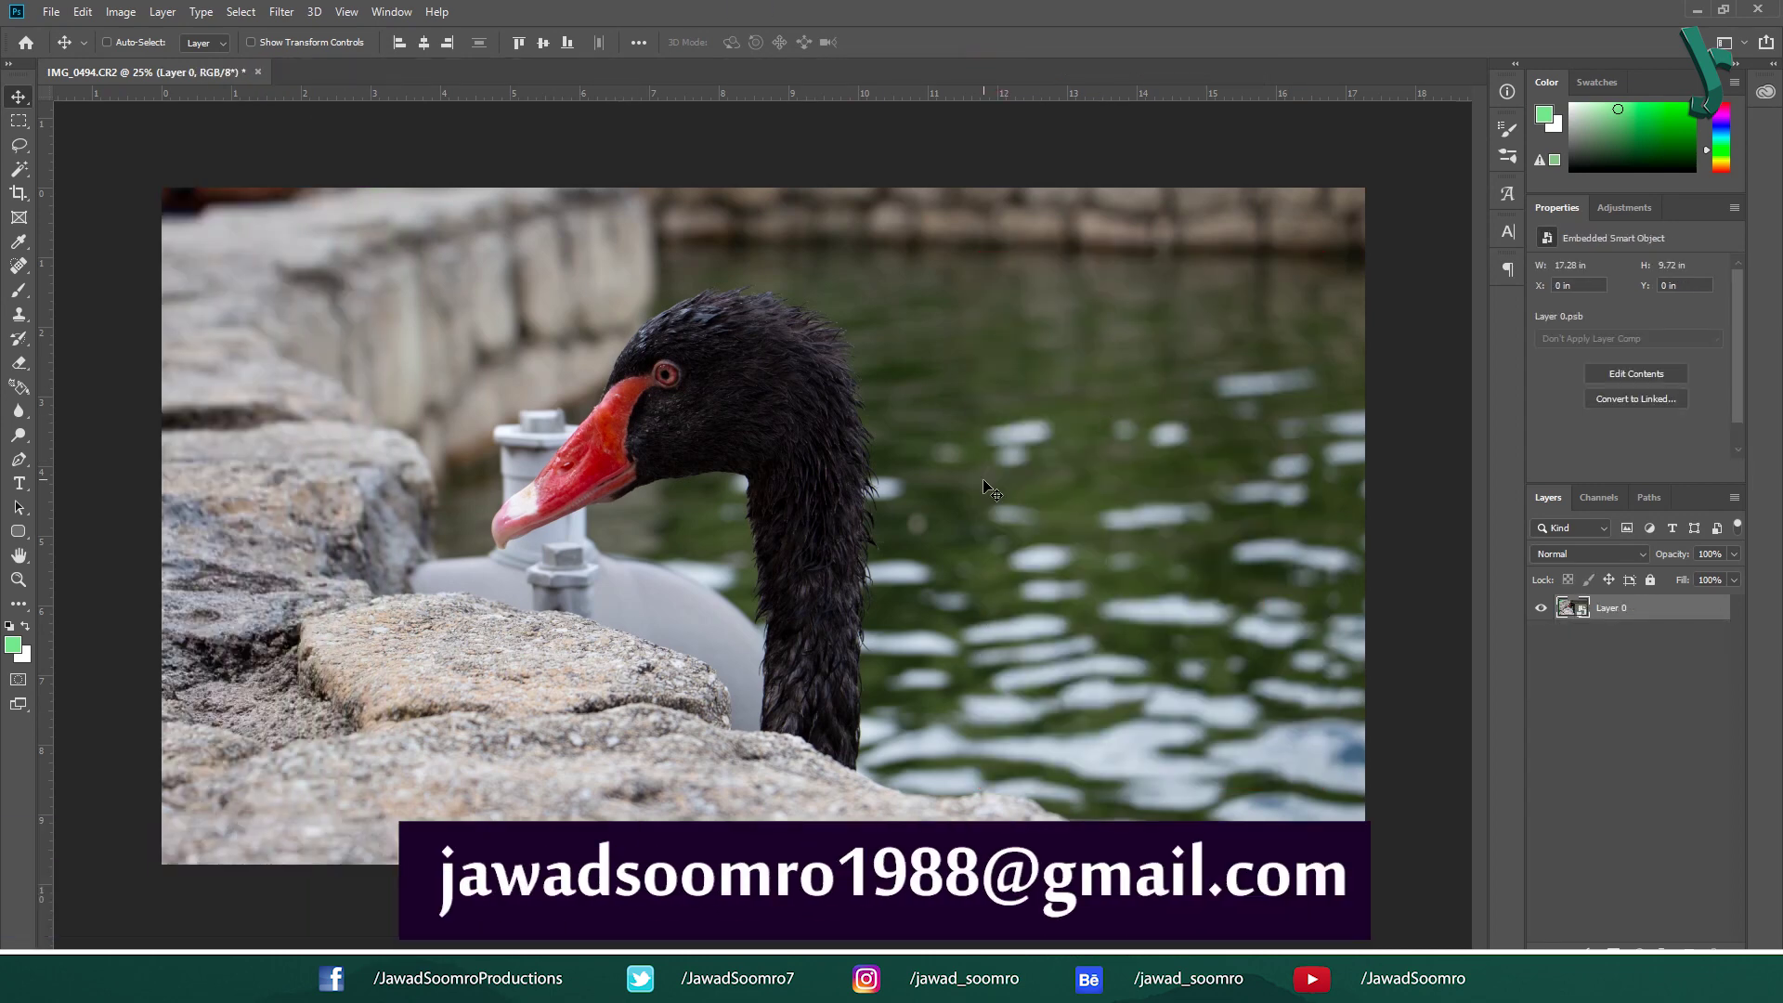